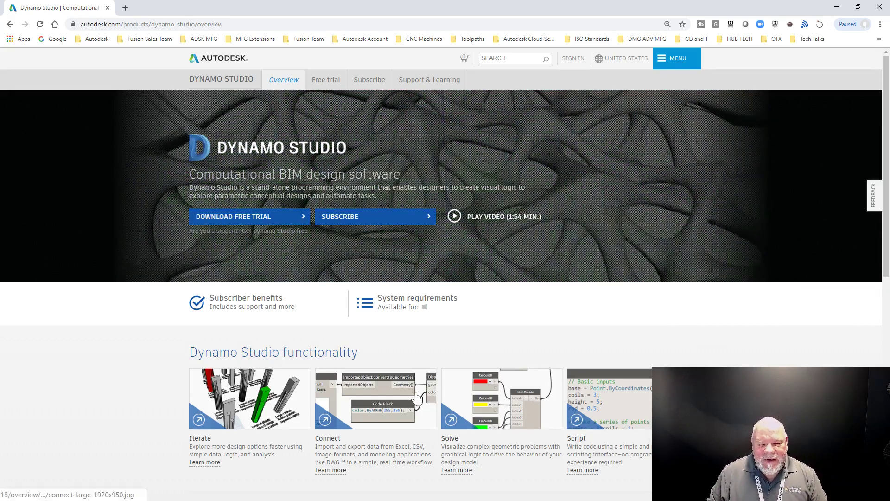
Look over the functionality section of the Dynamo Studio product page.
scroll(428, 379, down, 4)
scroll(441, 346, down, 1)
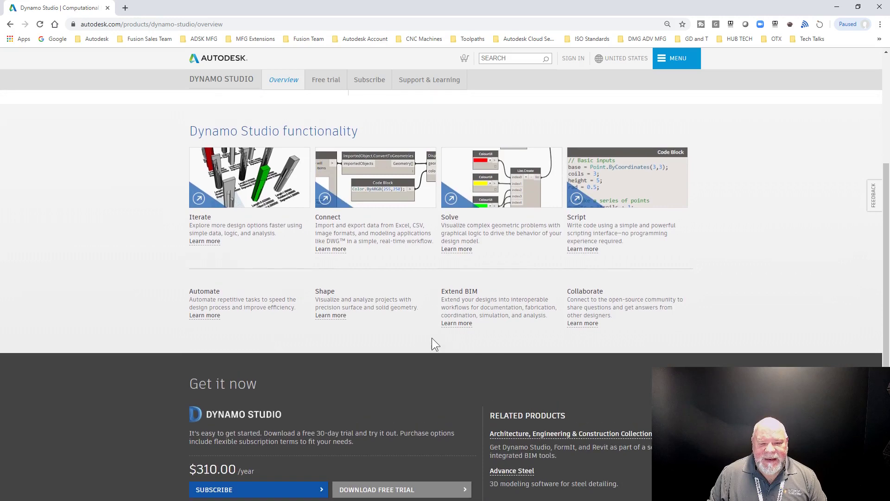
scroll(432, 338, up, 1)
scroll(433, 289, up, 4)
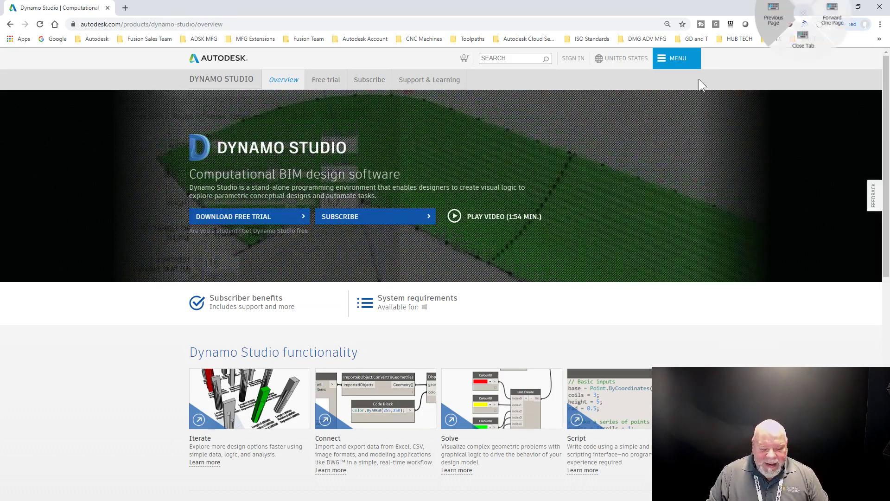
key(alt+Left)
key(alt+Right)
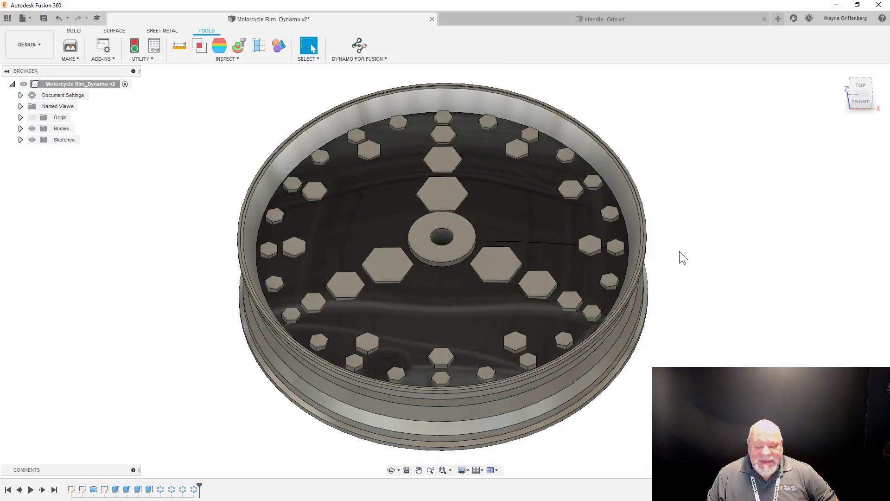
Switch to Fusion 360 and review the user parameters of the motorcycle rim design.
shift+middle_drag(717, 247, 523, 170)
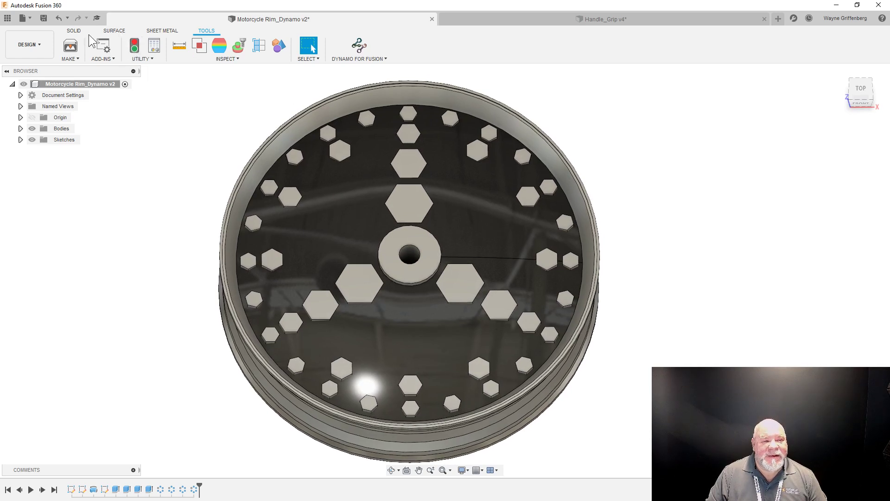
click(74, 32)
click(230, 56)
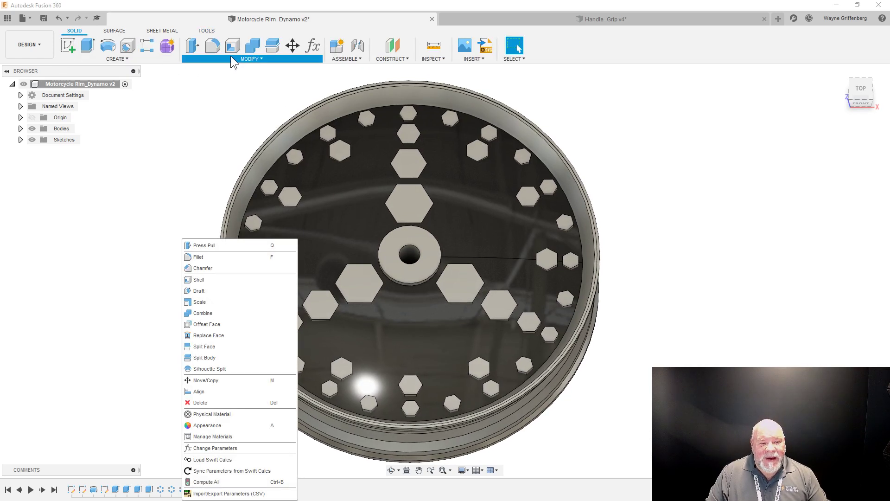
click(313, 46)
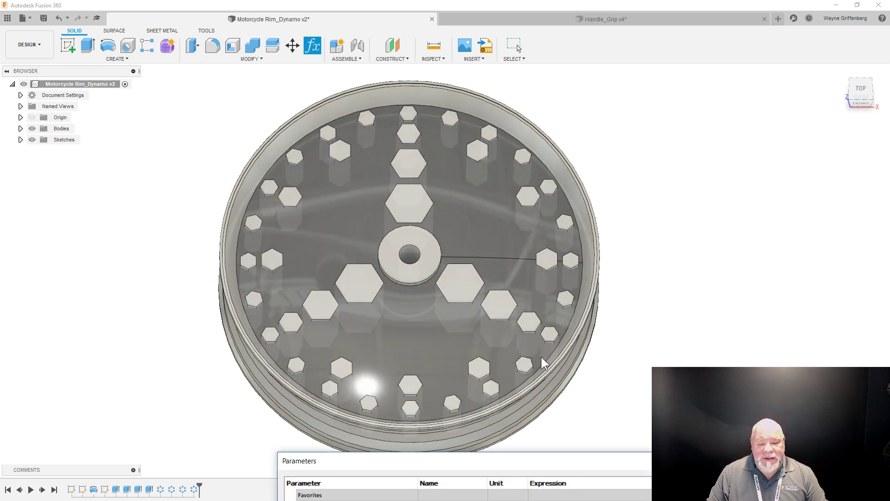
drag(491, 463, 365, 109)
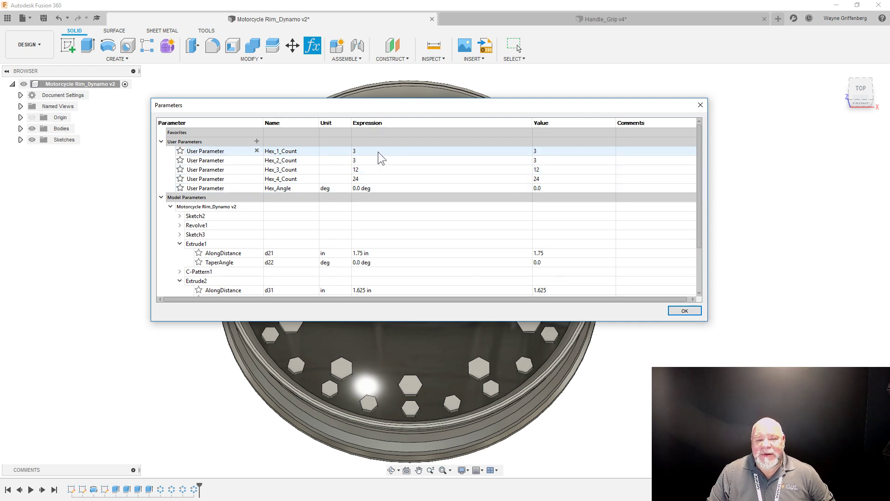
drag(393, 110, 417, 230)
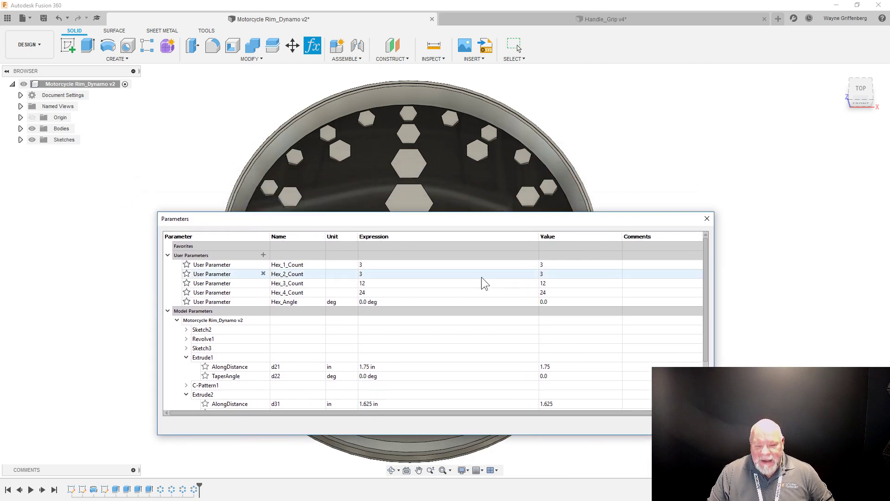
click(707, 219)
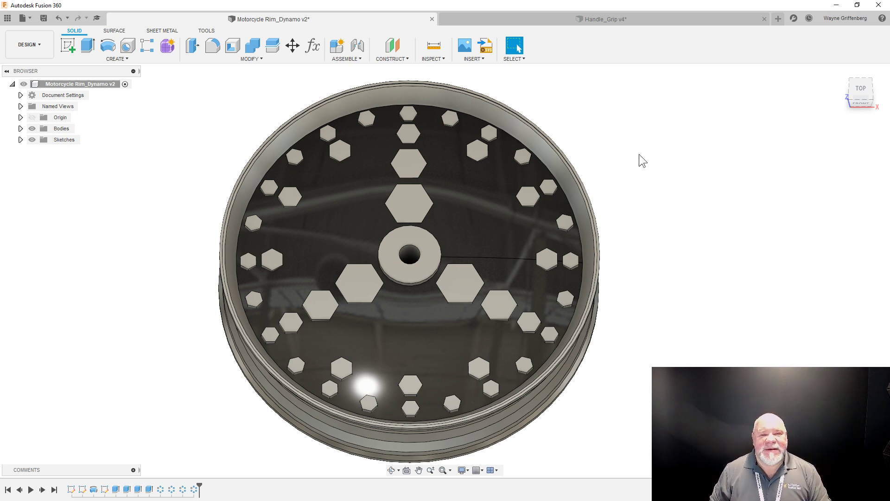
Search the Fusion 360 App Store for "dynamo", and return to the rim design.
click(207, 31)
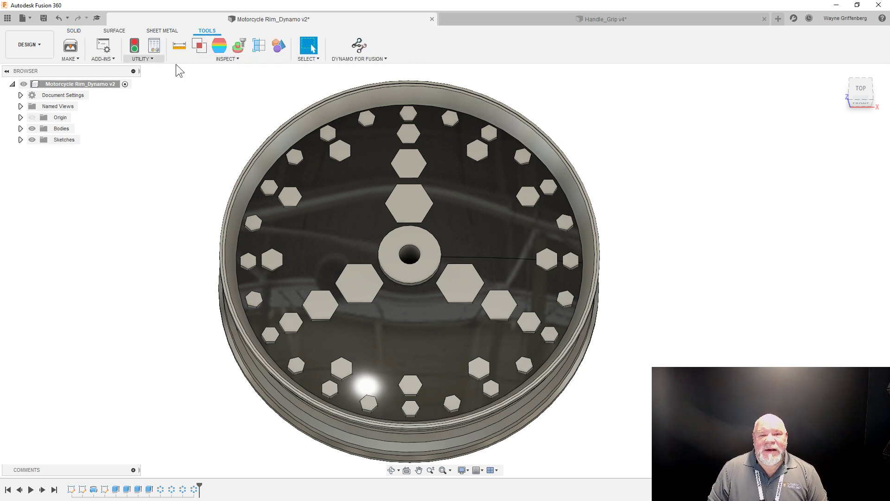
click(112, 57)
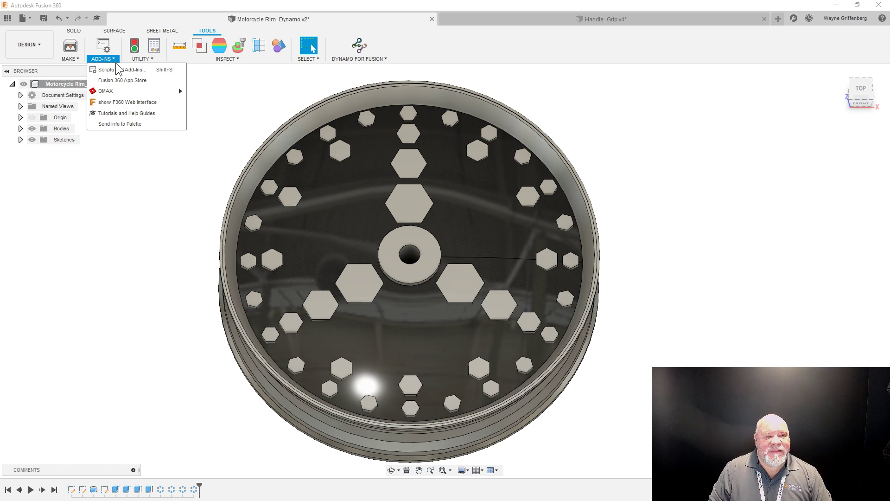
click(133, 82)
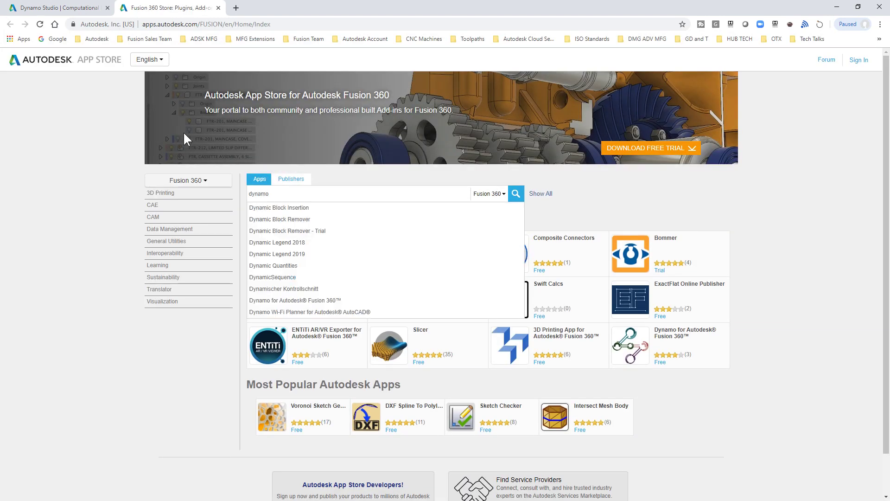
key(Return)
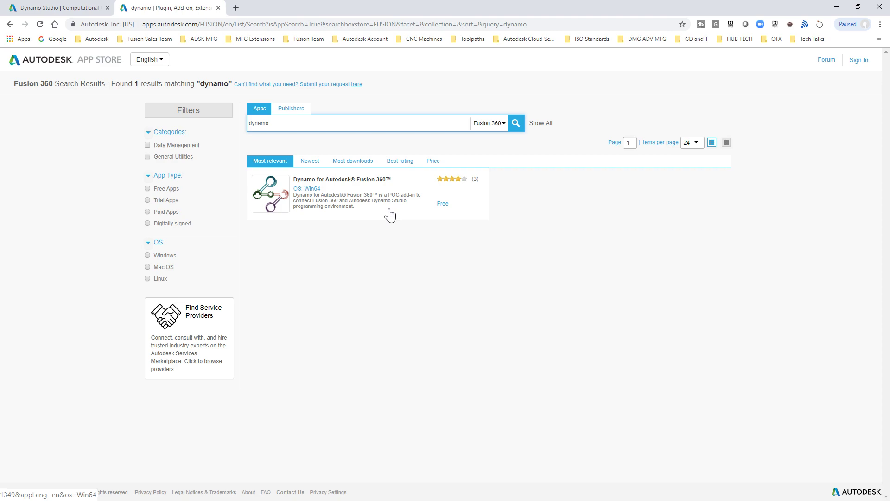
click(838, 6)
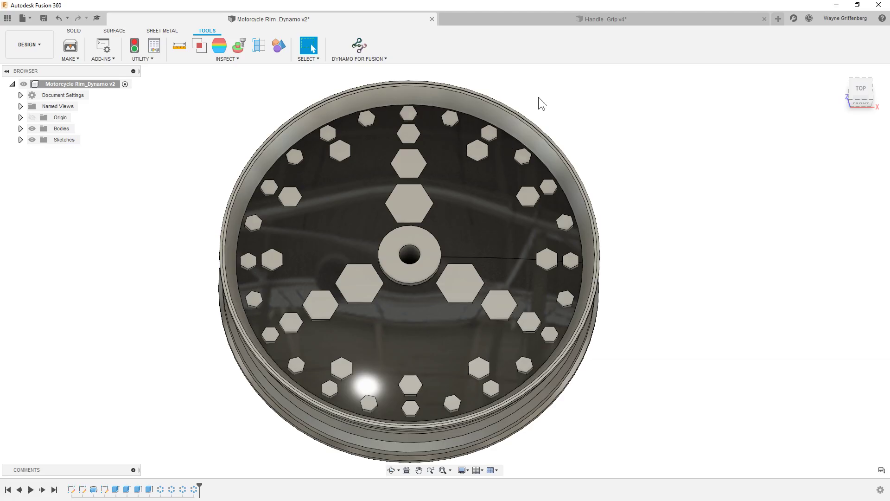
Close the already open Dynamo Studio instance and relaunch Dynamo for the rim design in a maximized window.
click(360, 45)
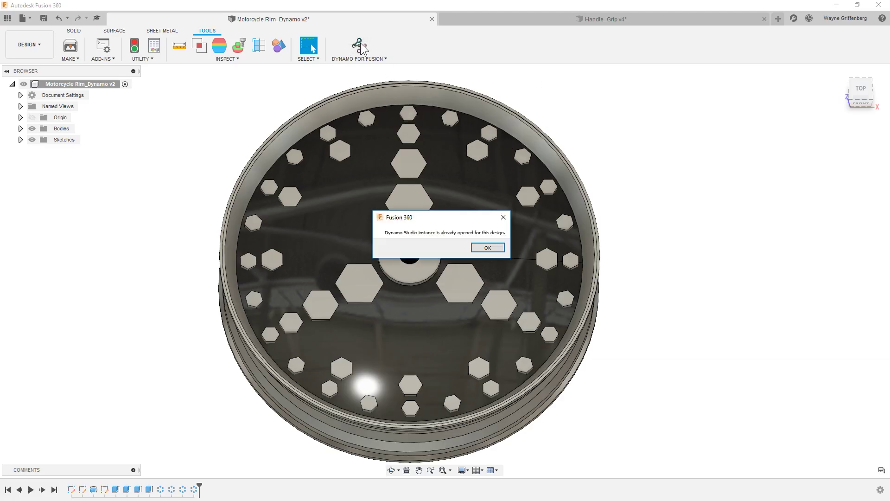
click(495, 250)
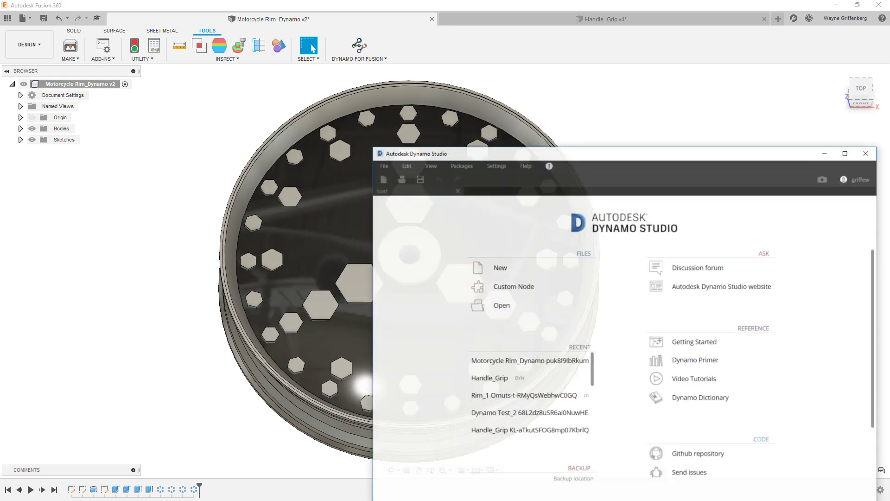
click(878, 132)
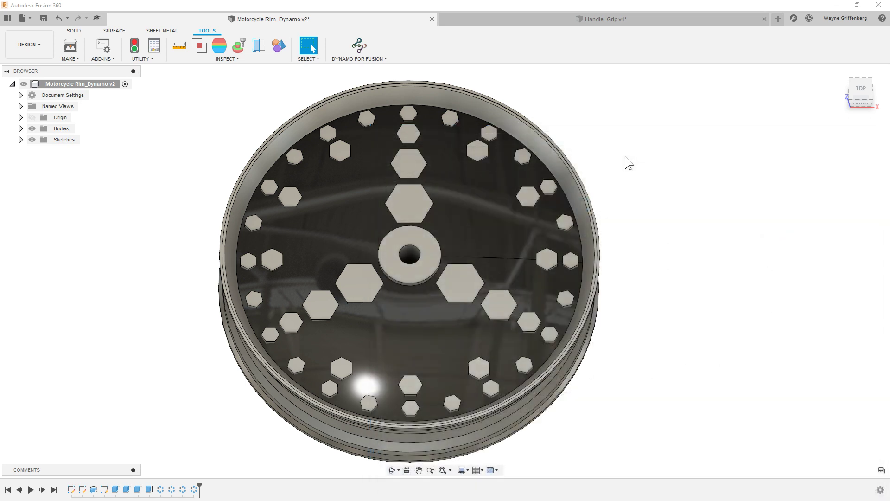
click(358, 46)
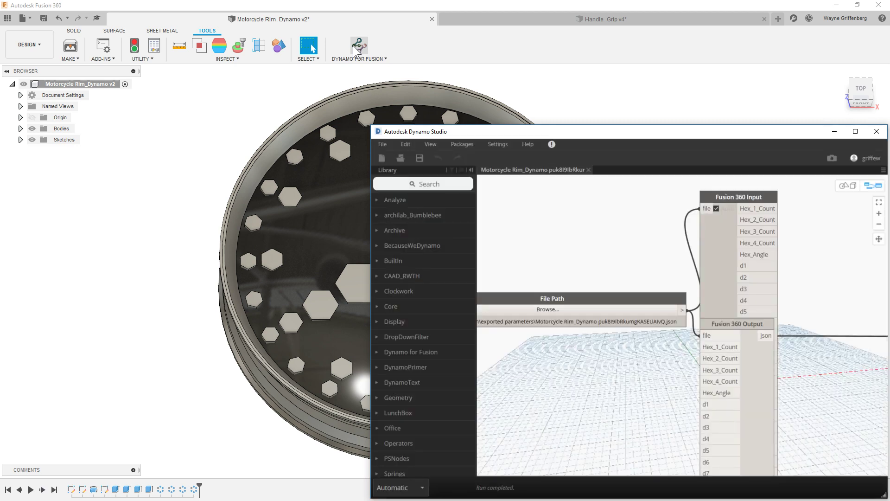
double_click(503, 130)
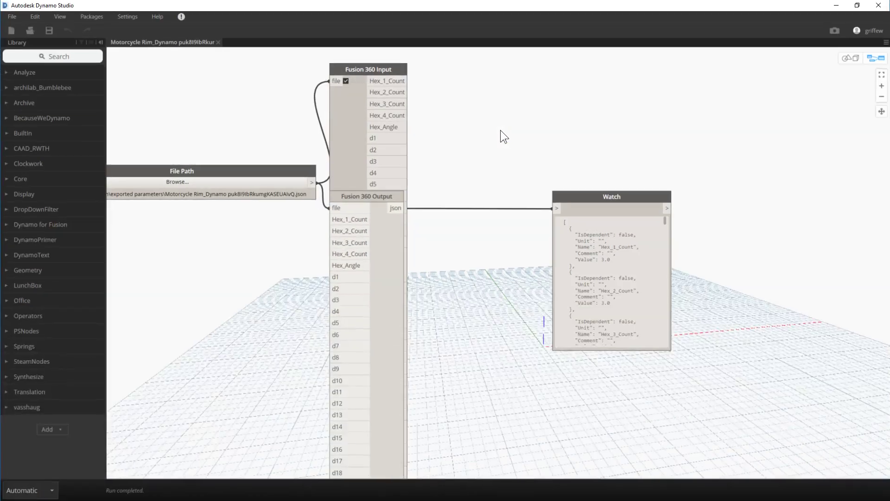
Spread the overlapping File Path, Fusion 360 Output, Fusion 360 Input and Watch nodes out into a row.
drag(243, 171, 265, 71)
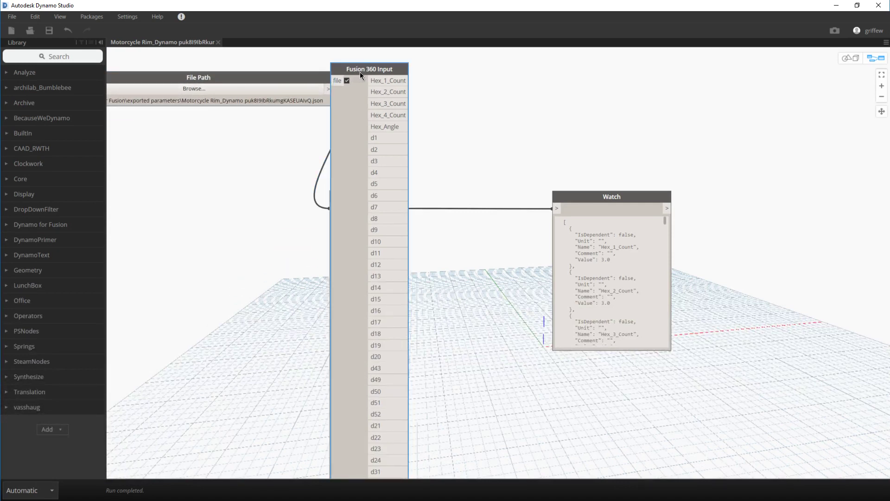
drag(360, 71, 488, 117)
drag(382, 199, 425, 81)
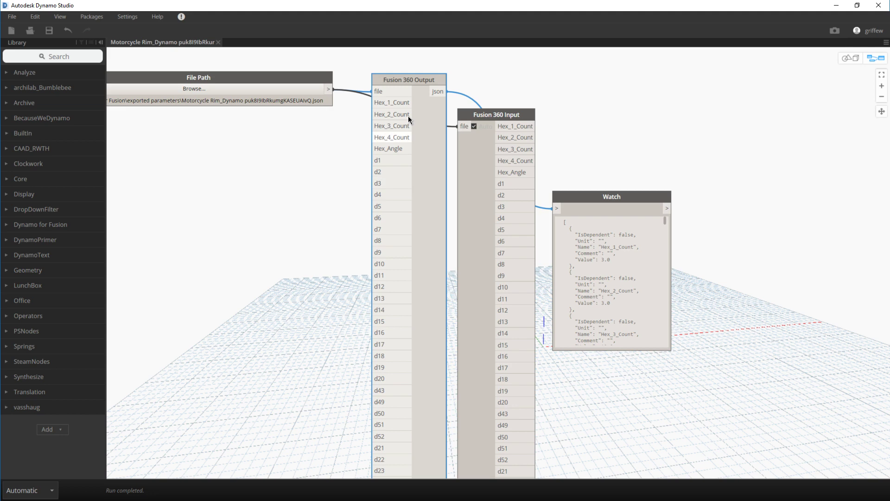
drag(405, 77, 392, 102)
drag(594, 201, 614, 126)
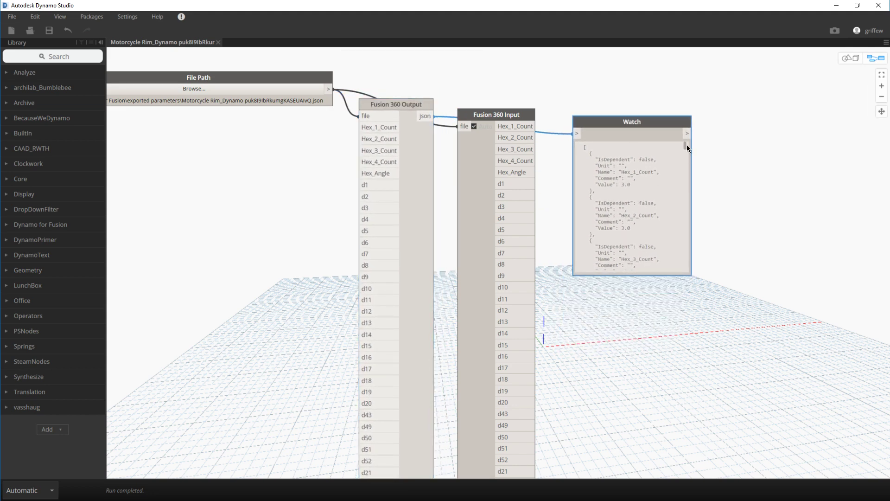
Try to enlarge the Watch node, and reposition it with a gap beside the Fusion 360 Input node.
mouse_move(686, 146)
mouse_down()
mouse_move(685, 177)
mouse_move(685, 139)
mouse_up()
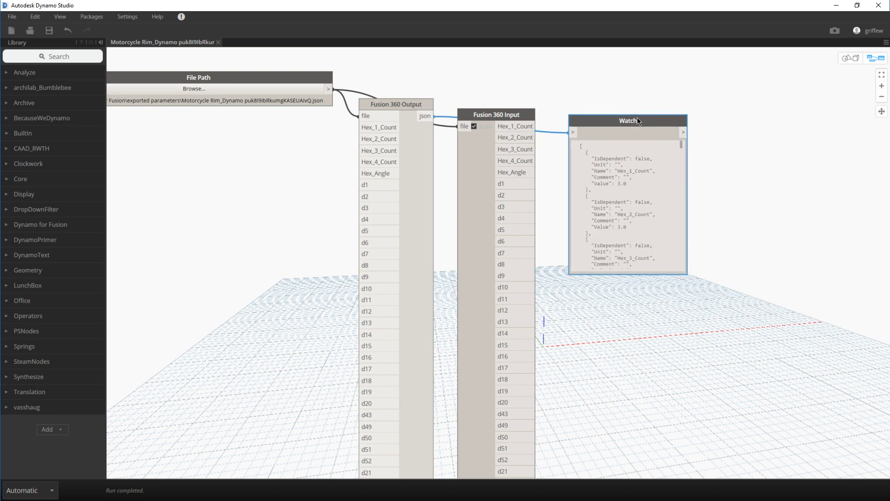
drag(637, 120, 614, 115)
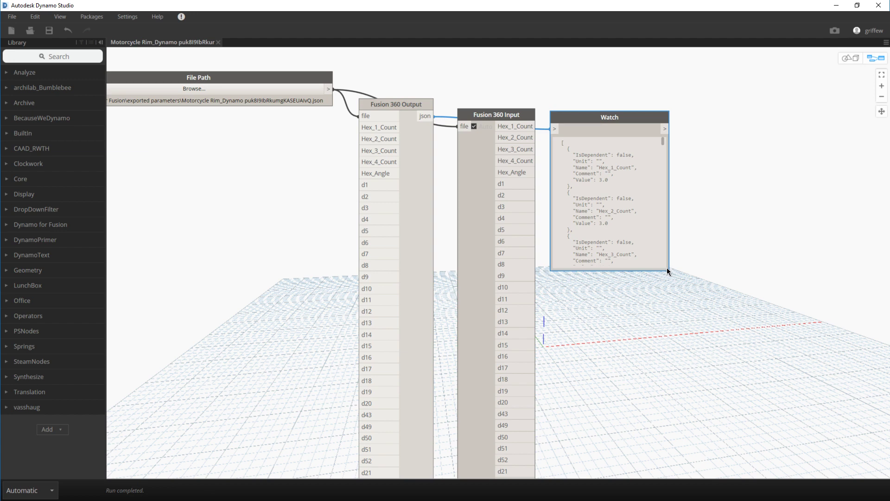
drag(667, 268, 743, 341)
click(653, 260)
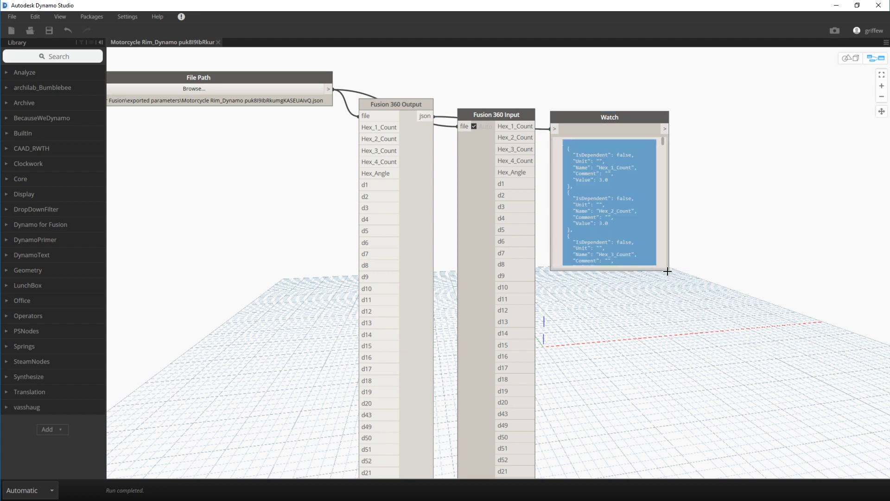
drag(625, 185, 673, 238)
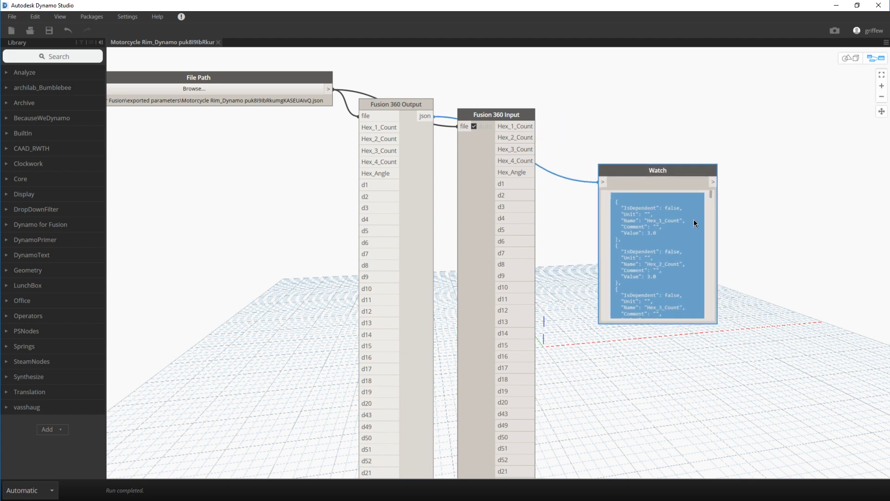
drag(667, 171, 652, 163)
drag(696, 191, 651, 115)
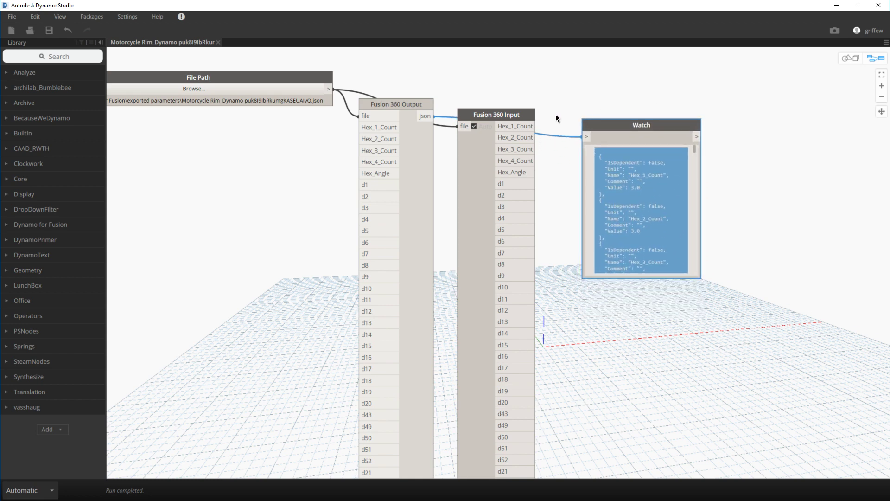
Align the Fusion 360 Output and Input nodes side by side, and move the File Path node fully into view.
drag(513, 117, 535, 100)
drag(427, 111, 464, 106)
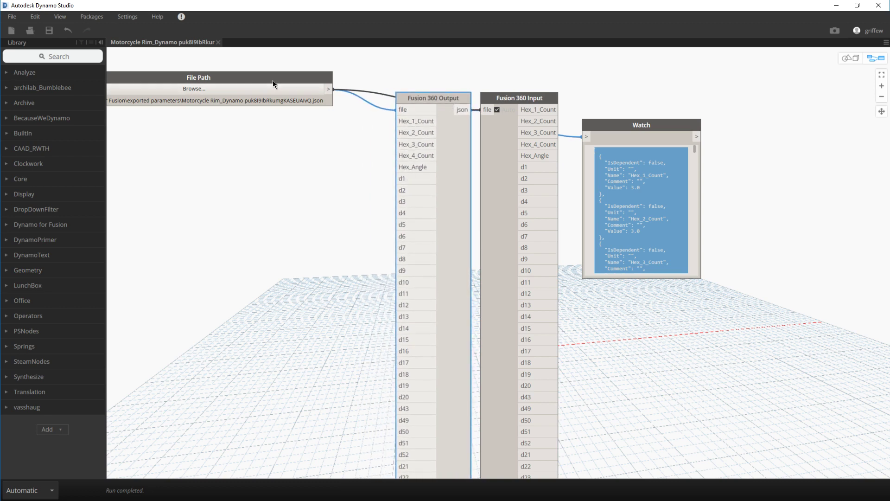
drag(272, 79, 317, 79)
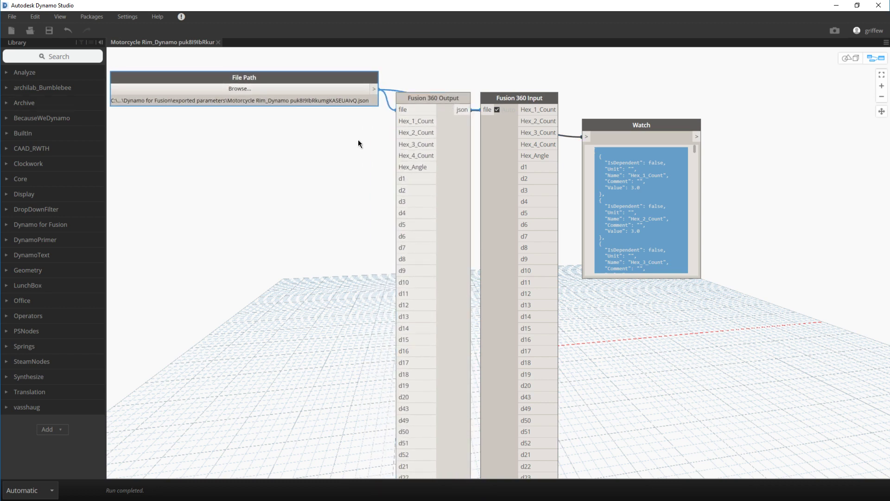
Search the node library for "number", add a Number Slider and place it below the File Path node.
click(65, 59)
text(ni)
key(BackSpace)
key(BackSpace)
text(number)
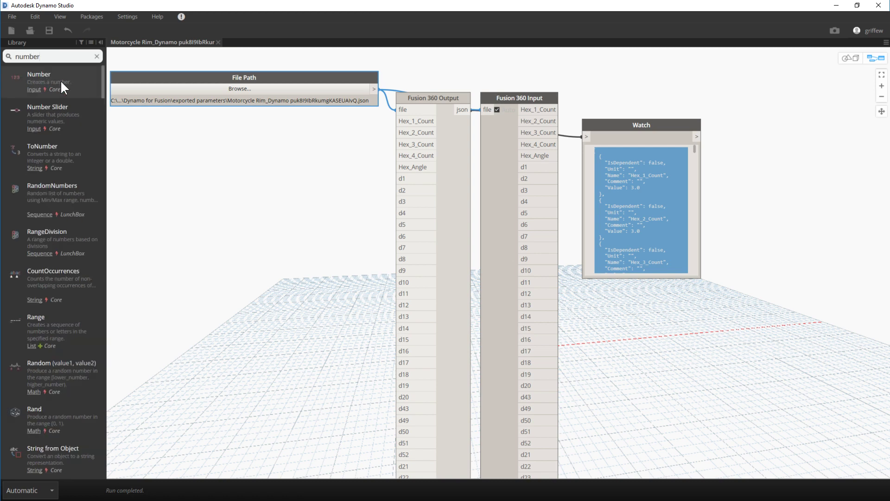
click(71, 104)
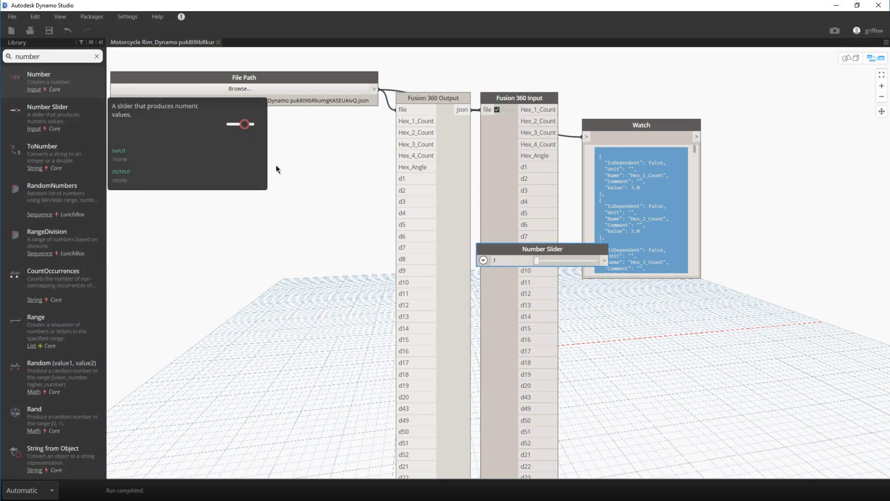
drag(519, 249, 250, 139)
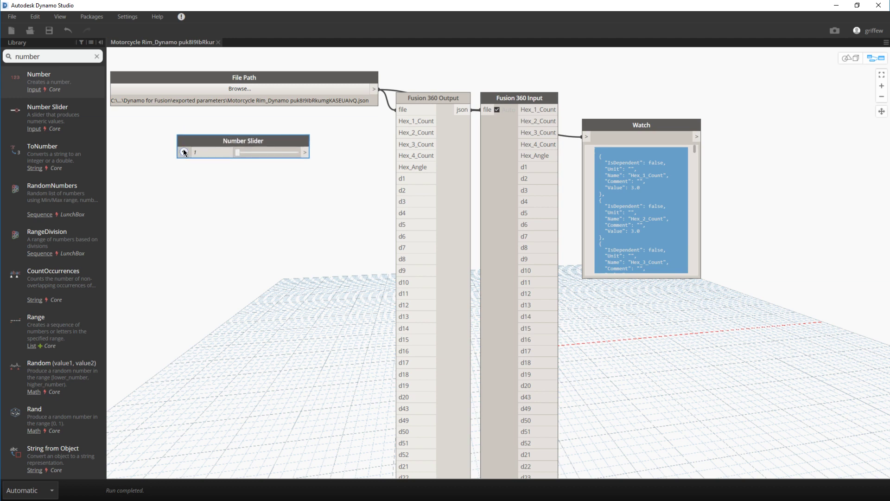
Set the Number Slider's range to a minimum of 1 and a maximum of 24 with a step of 1.
click(184, 151)
click(217, 167)
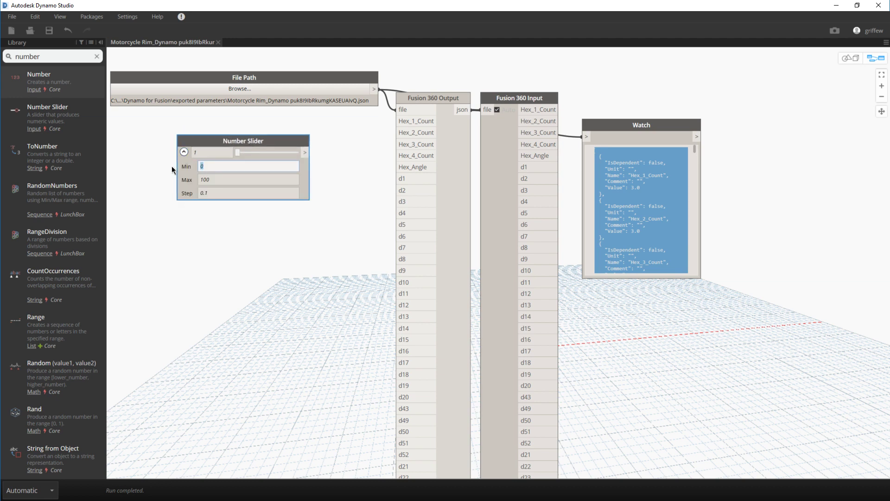
text(1)
click(232, 182)
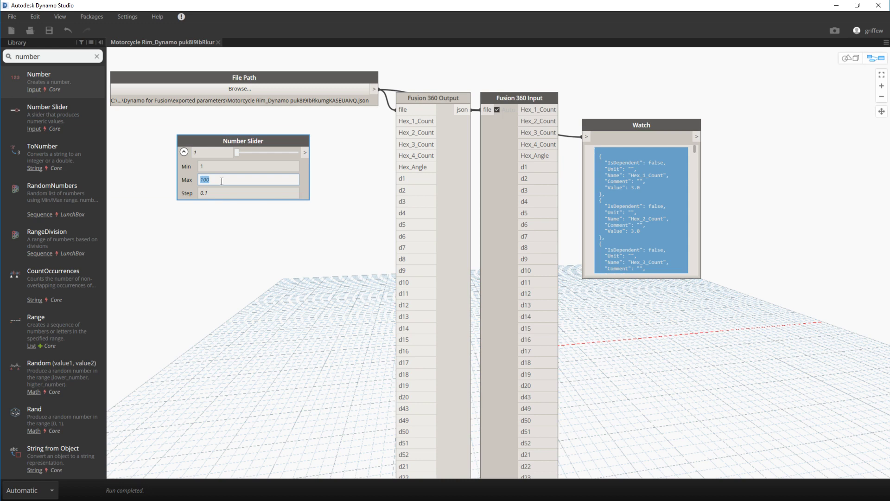
text(24)
click(242, 190)
text(1)
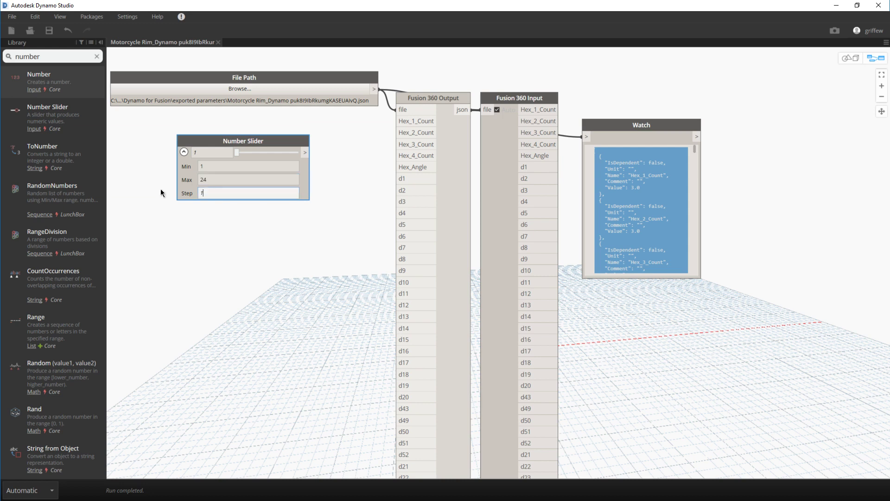
Collapse the Number Slider's range settings, and stack two copies of the slider beneath it.
click(184, 151)
drag(254, 145, 262, 135)
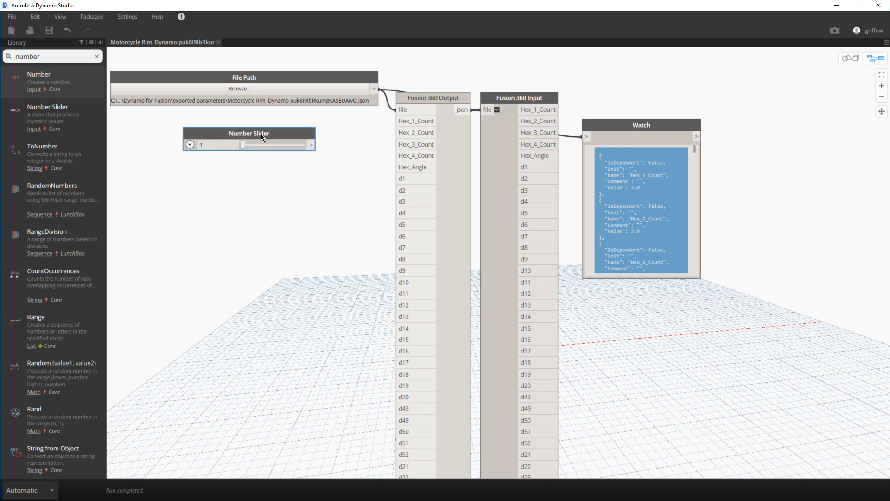
key(ctrl+c)
key(ctrl+v)
drag(337, 139, 260, 173)
key(ctrl+v)
drag(368, 145, 230, 201)
Add two more copies of the Number Slider to make a column of five, and align the upper two with the others.
key(ctrl+v)
drag(378, 154, 235, 234)
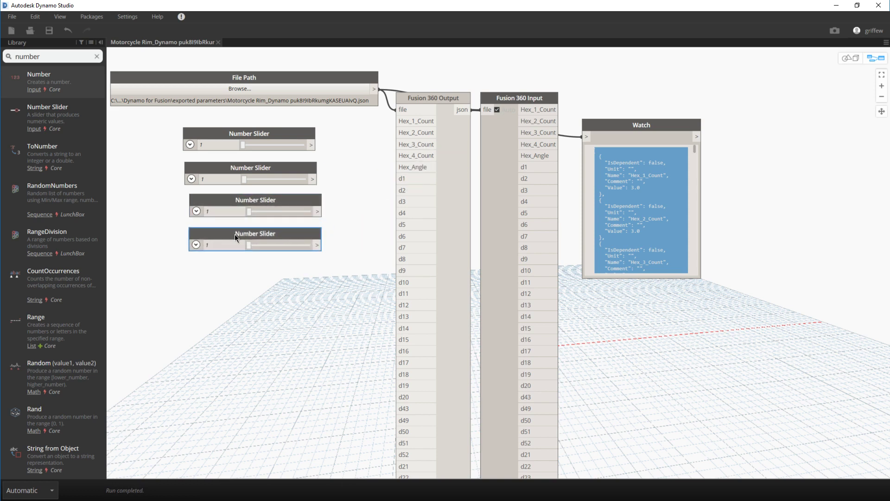
key(ctrl+v)
drag(389, 159, 241, 269)
drag(255, 126, 262, 125)
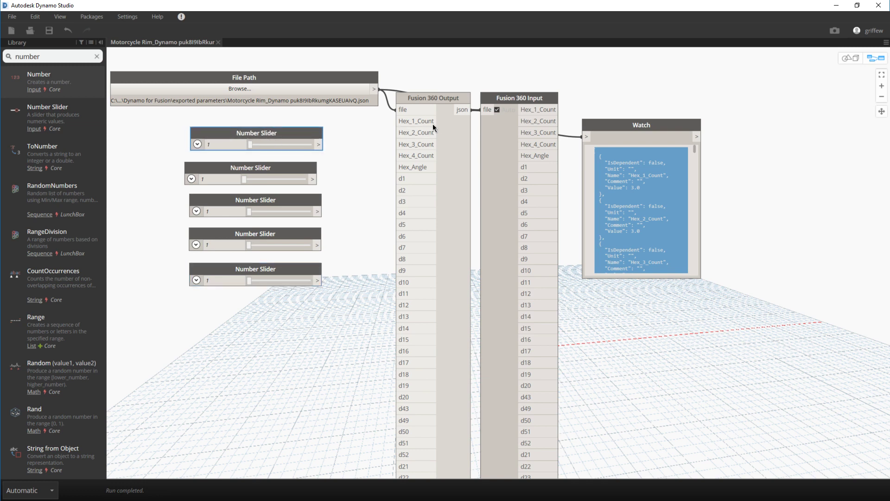
drag(299, 168, 304, 168)
Rename the first Number Slider in the column as N1 and the second as N2.
double_click(271, 131)
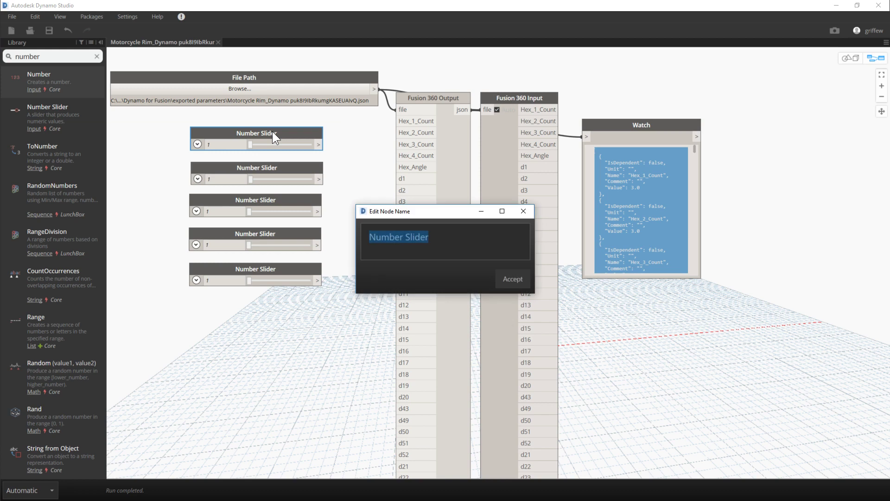
text(N1)
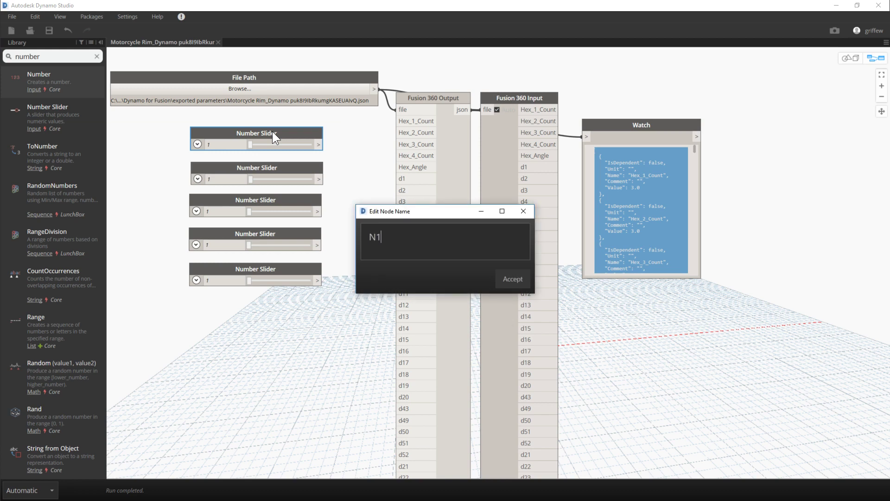
key(Return)
double_click(264, 168)
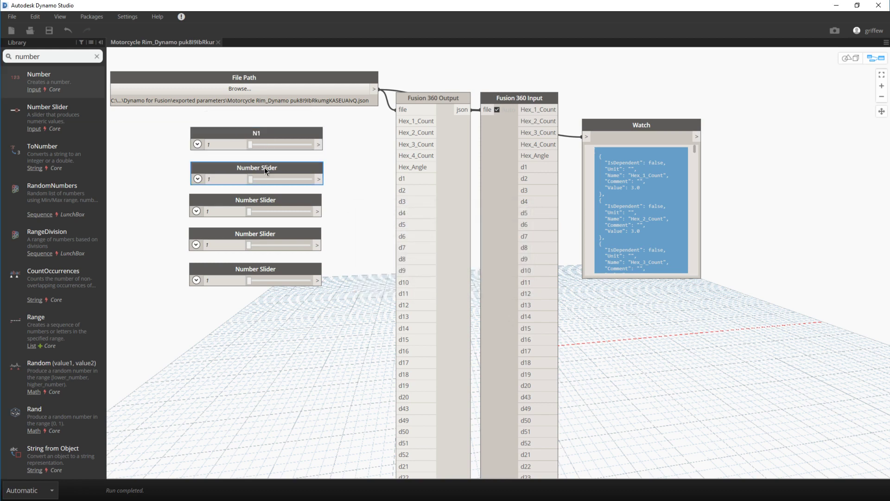
text(N2)
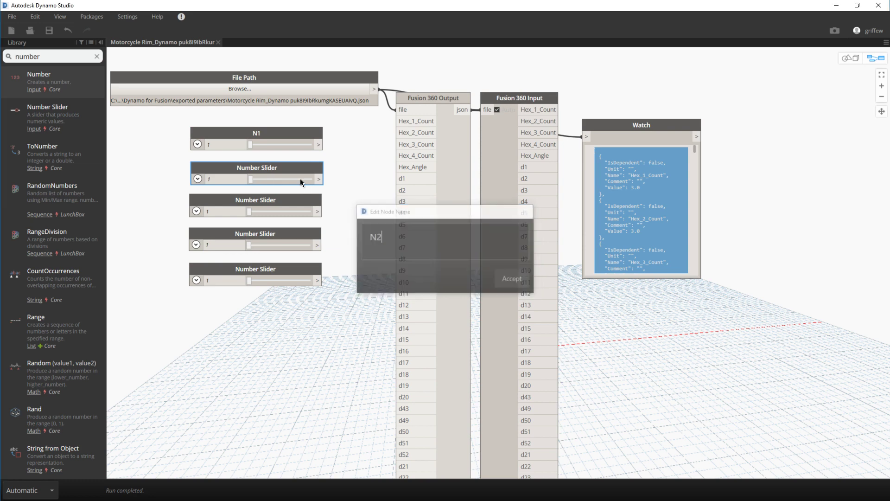
key(Return)
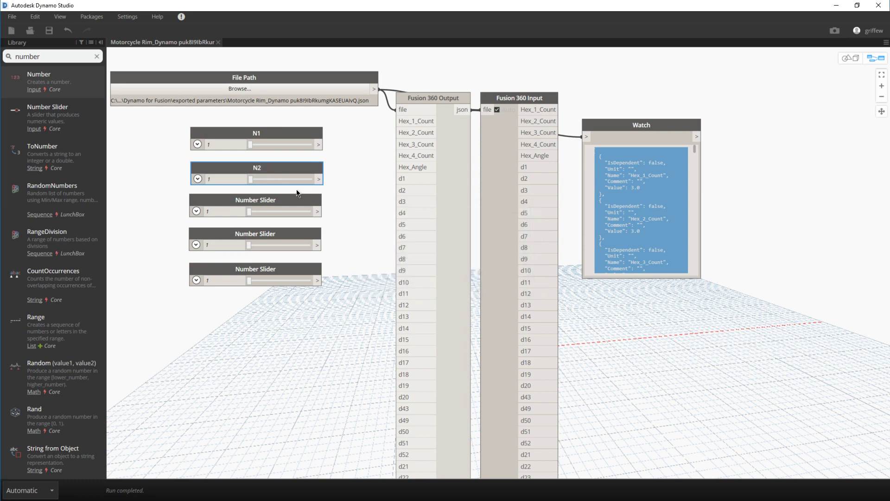
Rename the third Number Slider in the column as N3 and the fourth as N4.
double_click(286, 199)
text(N3)
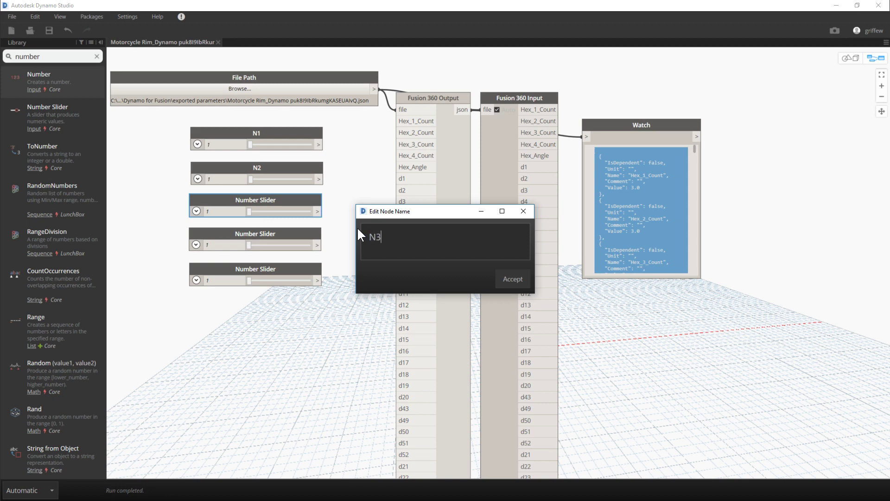
key(Return)
double_click(277, 236)
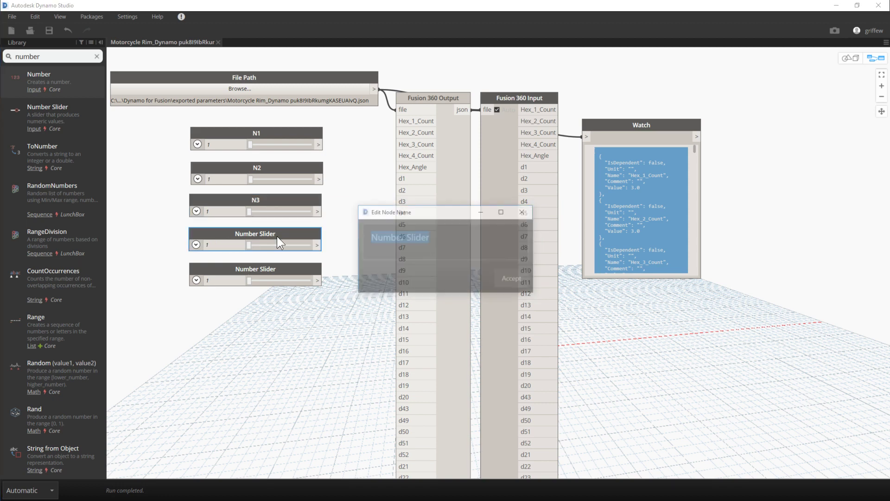
text(N4)
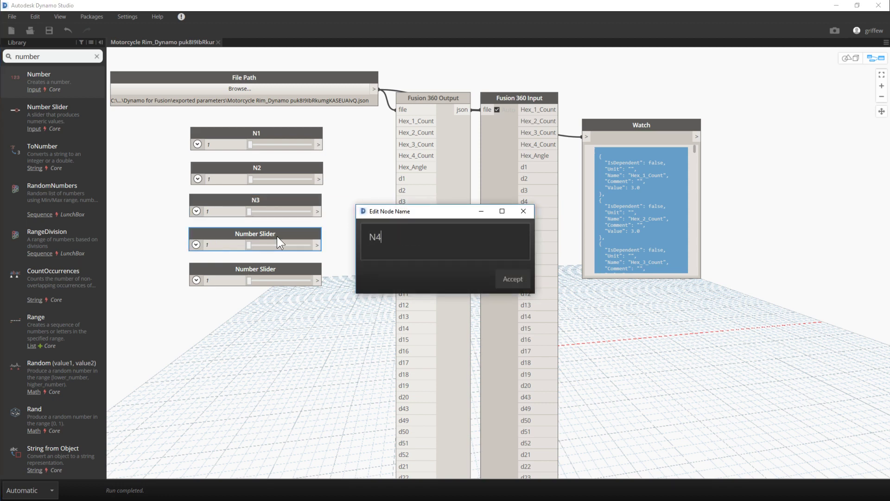
key(Return)
Rename the fifth Number Slider at the end of the column as Angle.
double_click(277, 270)
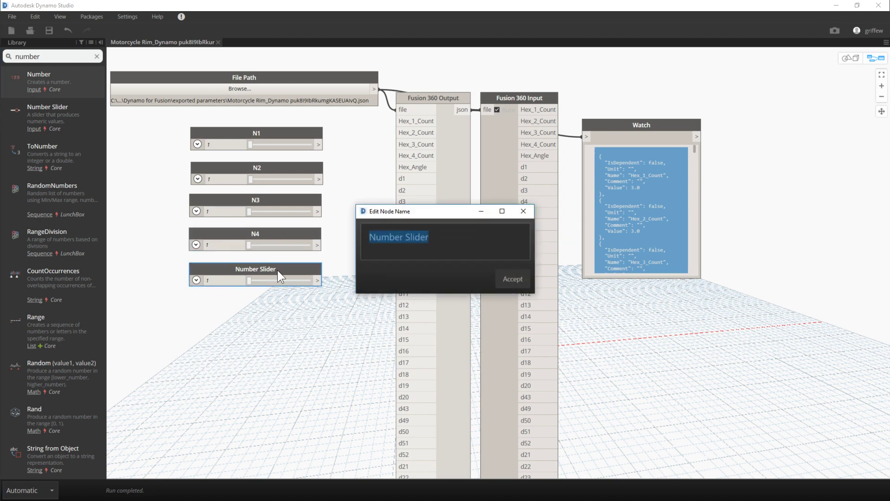
text(Angle)
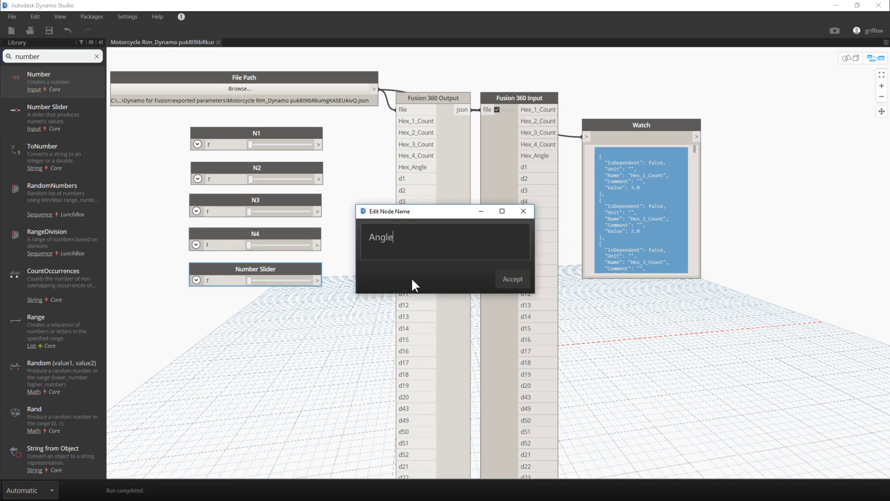
click(511, 277)
Set the Angle slider's value and minimum to 0, its maximum to 90 and its step to 15, and collapse its settings.
click(196, 280)
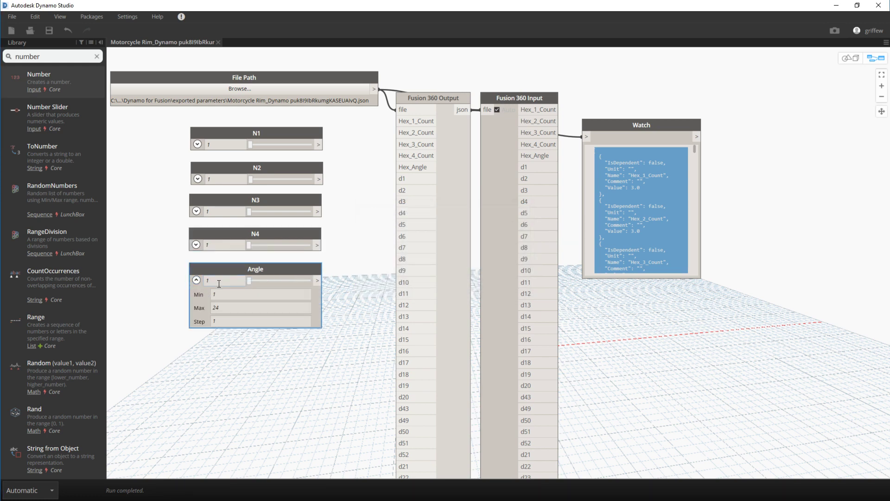
text(0)
key(Tab)
text(0)
key(Tab)
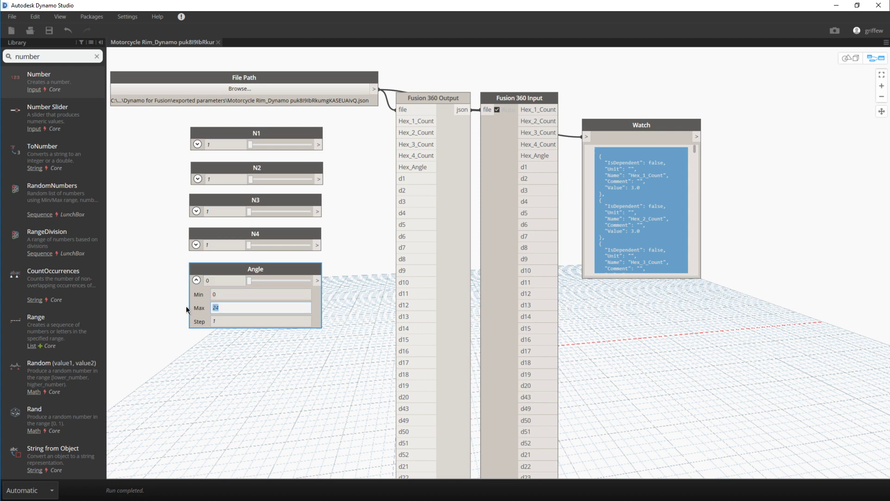
text(90)
key(Tab)
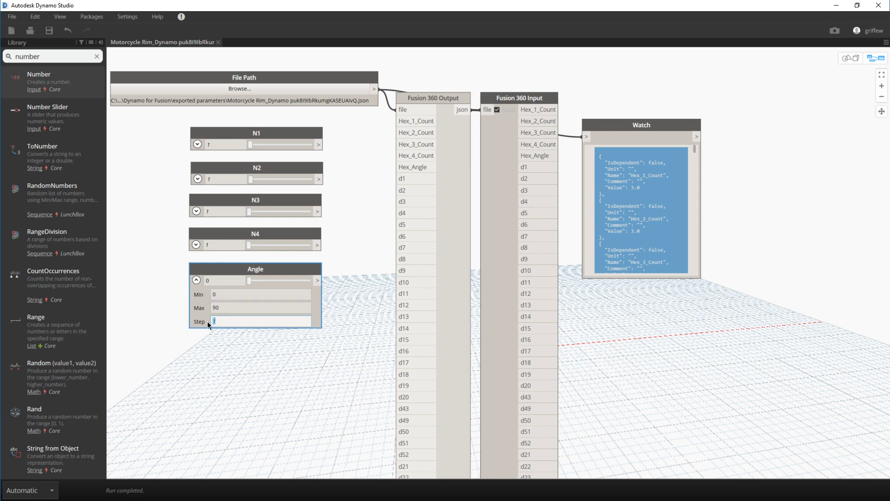
text(15)
click(196, 280)
drag(238, 267, 237, 266)
Connect the Angle slider to Hex_Angle and sliders N1 to N4 to Hex_1_Count through Hex_4_Count on the Fusion 360 Output node.
drag(315, 280, 397, 167)
drag(321, 245, 397, 155)
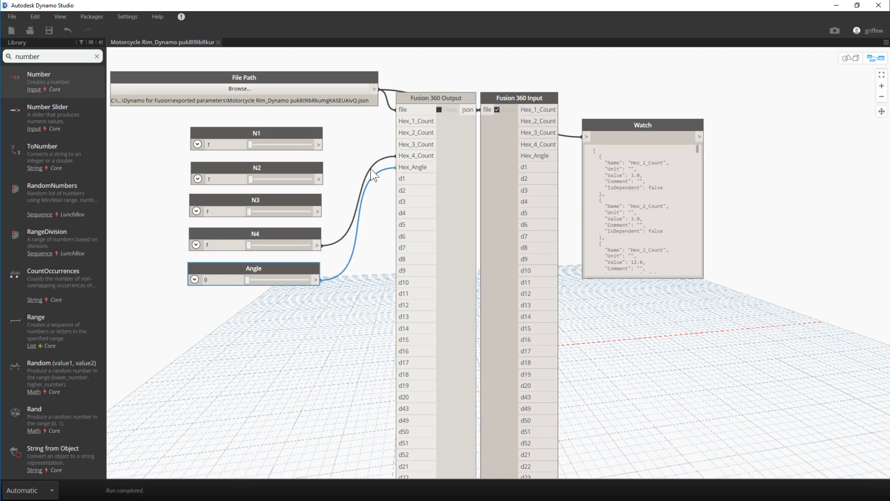
drag(317, 212, 398, 144)
drag(320, 179, 397, 133)
drag(319, 145, 398, 121)
Reduce Dynamo Studio to a smaller window over Fusion 360, and set sliders N1 and N2 to 3 and N3 and N4 to 24.
double_click(380, 8)
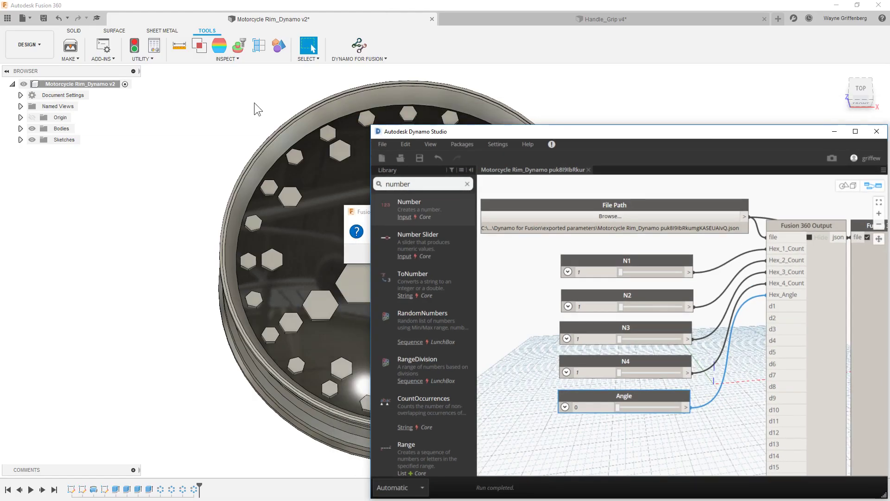
click(172, 163)
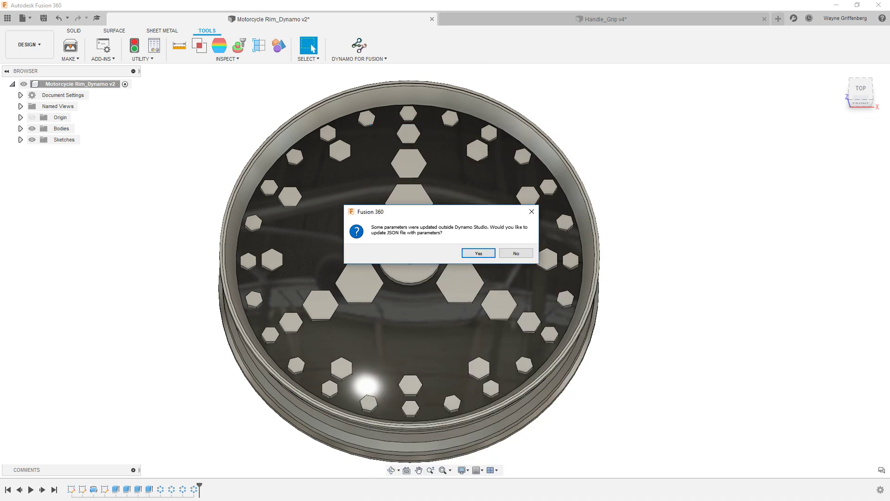
key(alt+Tab)
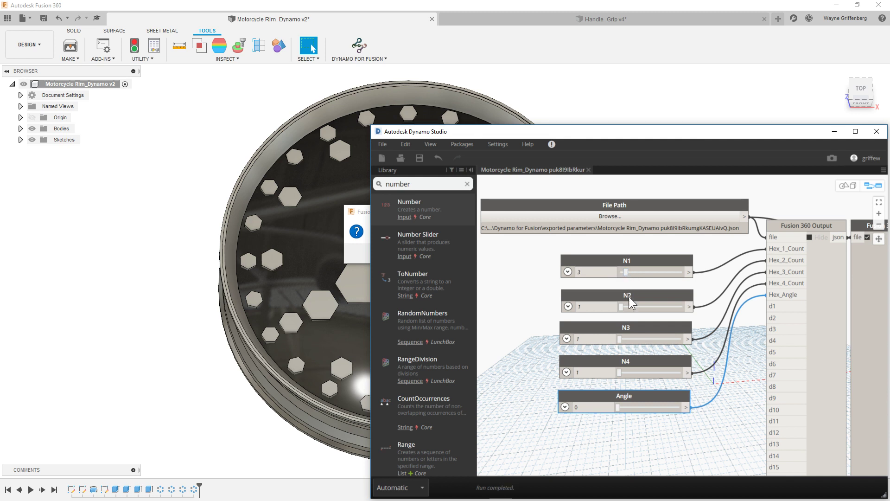
drag(620, 307, 626, 308)
drag(619, 339, 682, 339)
Switch to Fusion 360 and accept both requests to update the JSON file with the changed parameters.
click(471, 54)
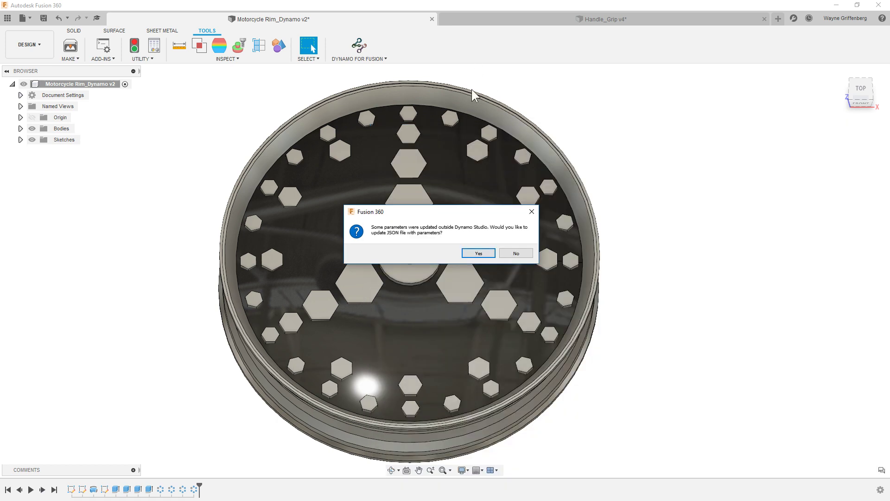
click(478, 253)
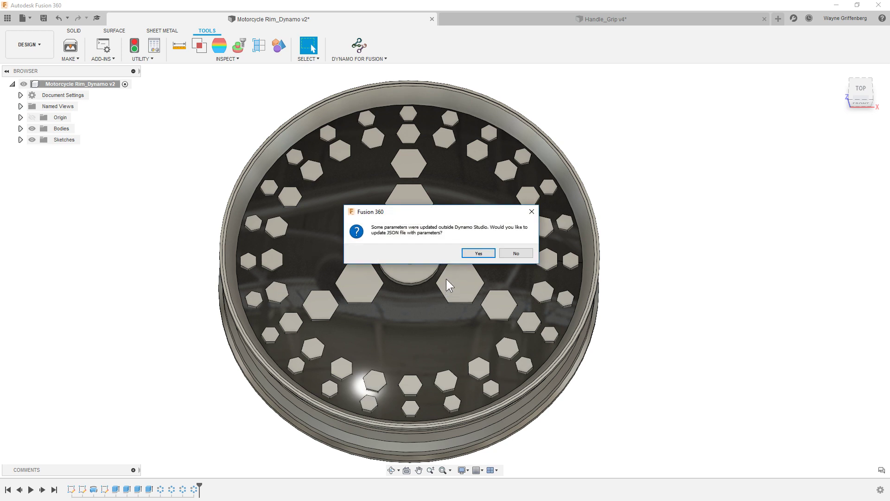
click(475, 253)
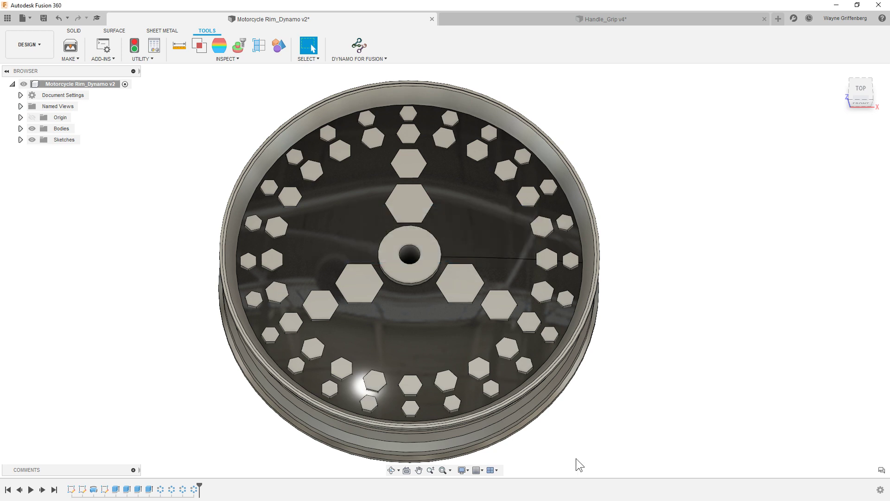
Return to Dynamo Studio, narrow its window, and set sliders N1 to 6, N2 to 12, N3 to 18 and N4 to 12.
key(alt+Tab)
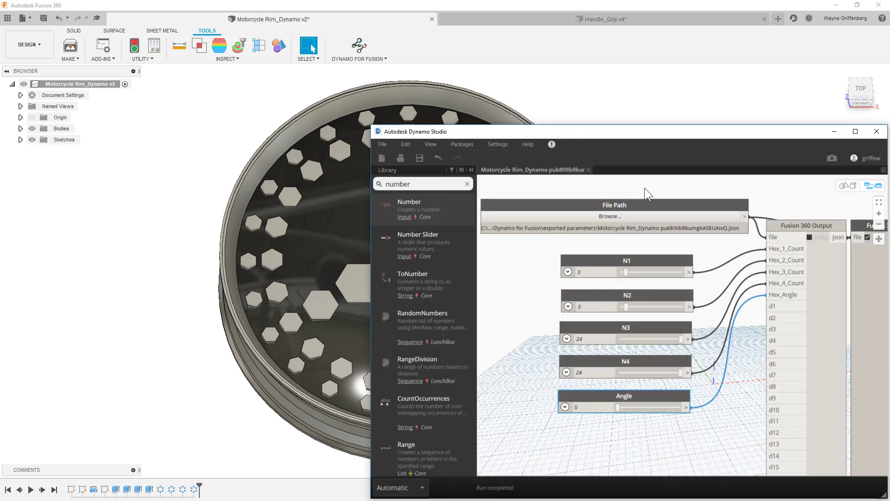
drag(378, 132, 462, 146)
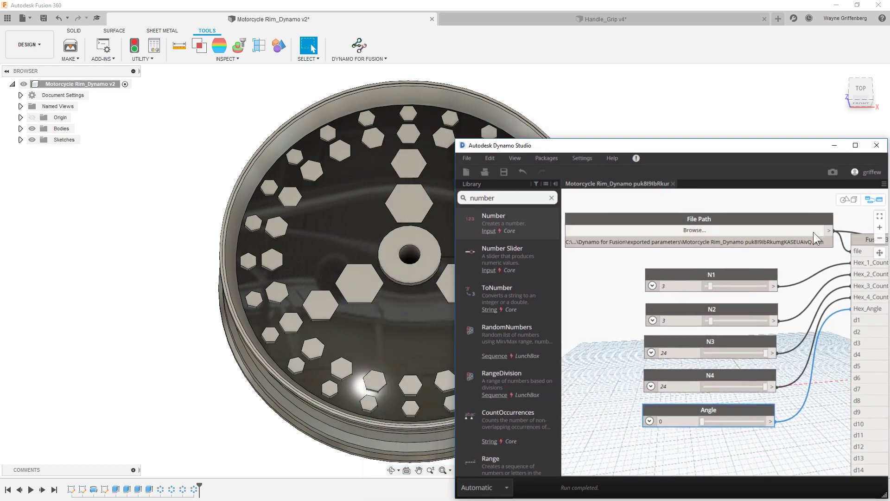
drag(722, 286, 720, 287)
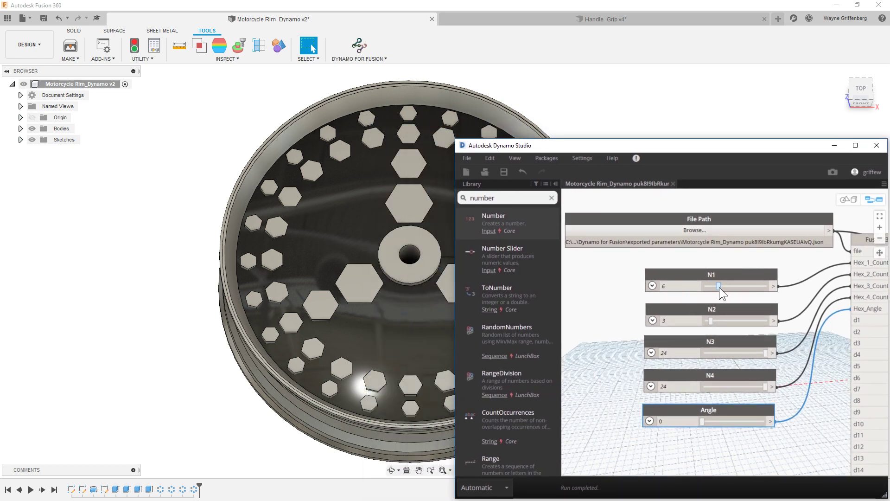
drag(711, 321, 735, 321)
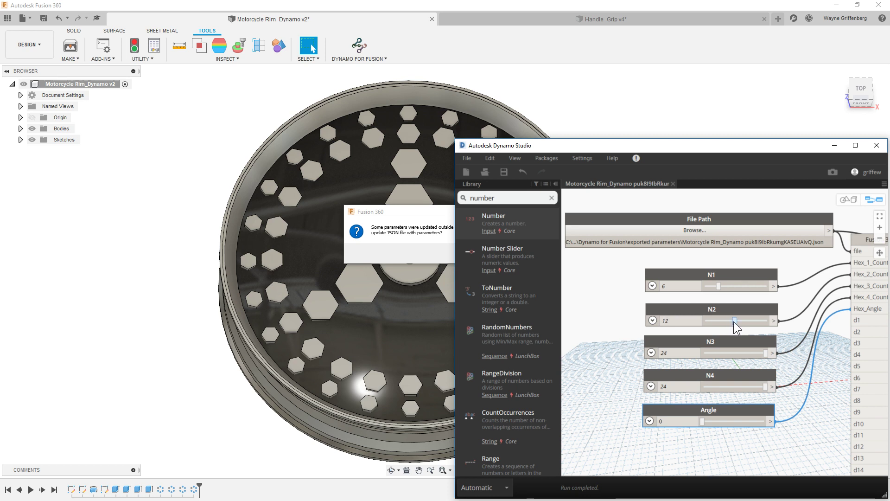
drag(760, 352, 752, 352)
drag(766, 388, 731, 389)
Switch to Fusion 360 and accept updating the JSON file so the rim takes the new hexagon counts.
click(505, 98)
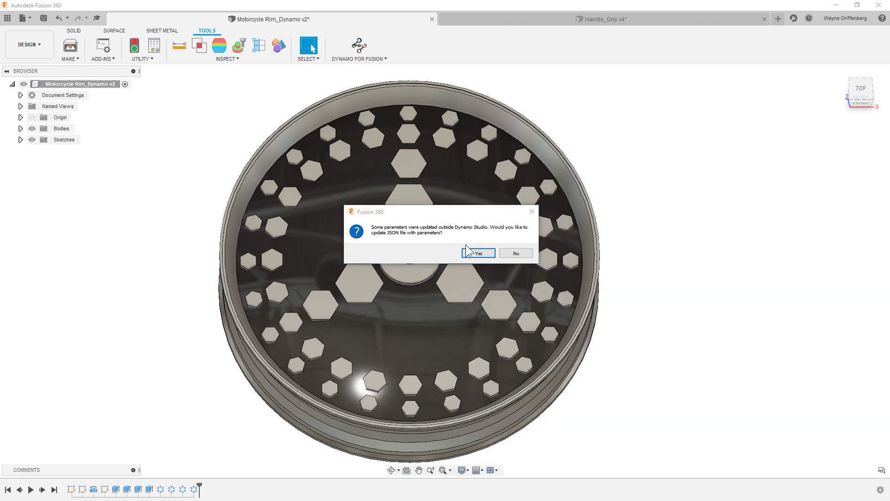
click(470, 254)
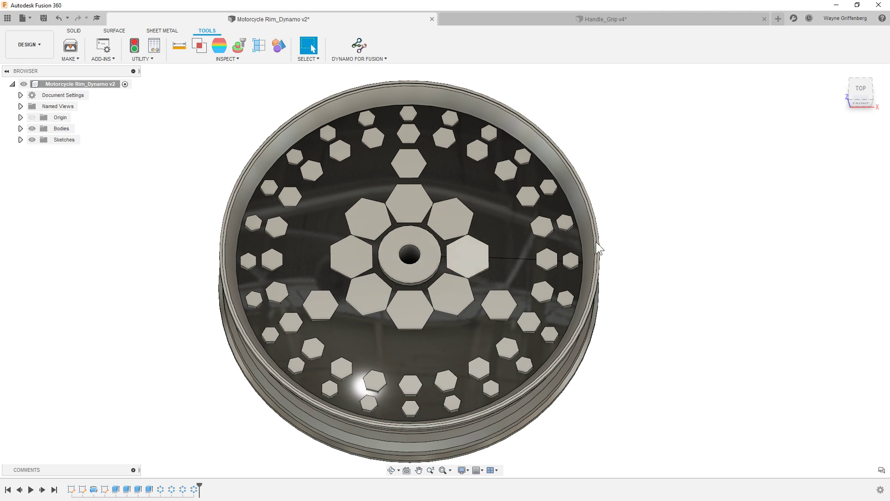
click(478, 252)
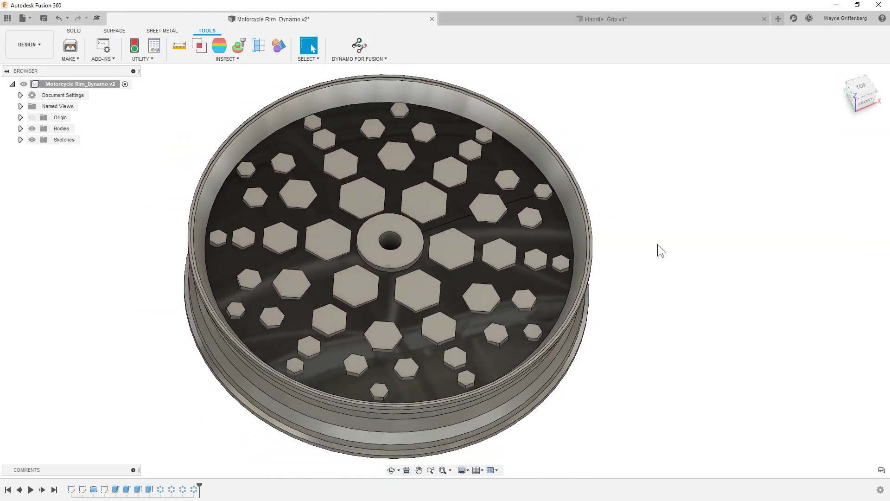
Reduce Fusion 360 to a smaller window beside Dynamo Studio, set the Angle slider to 15, and return to the rim model.
double_click(611, 8)
click(727, 147)
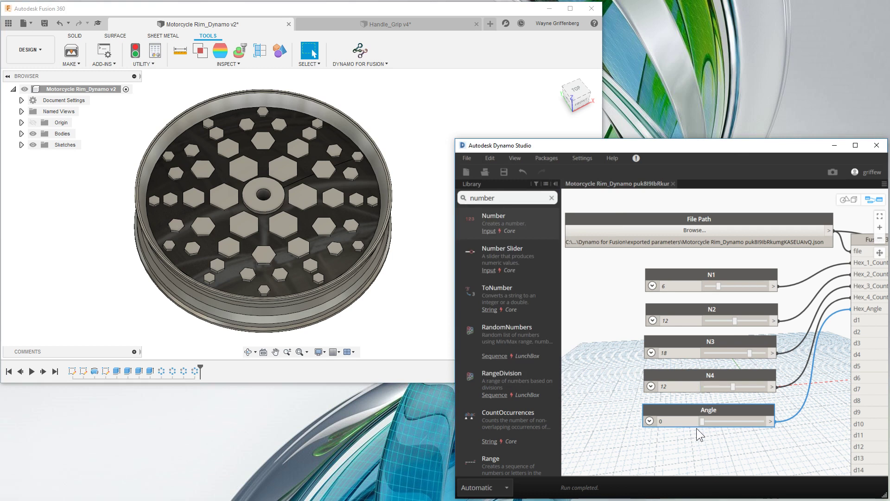
double_click(662, 421)
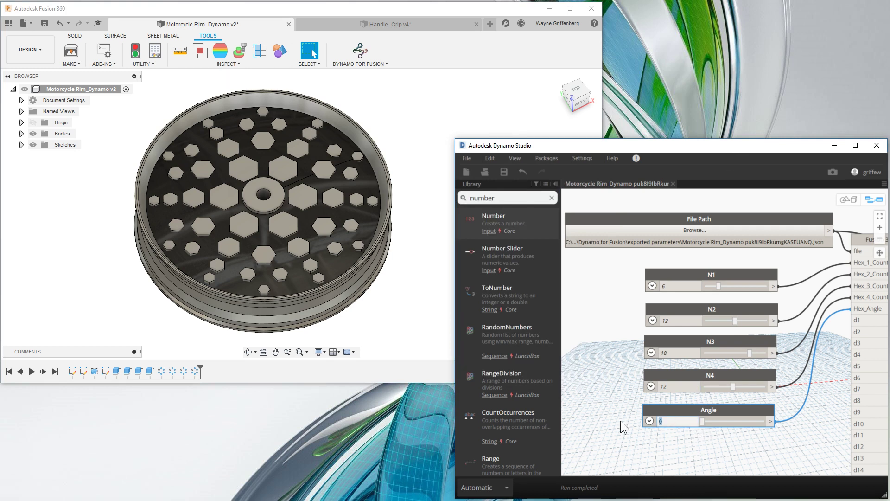
text(15)
key(Return)
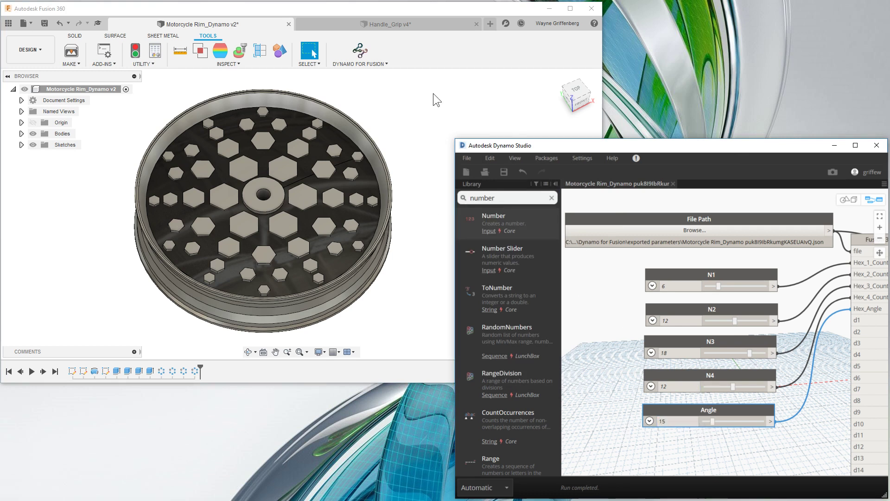
click(327, 196)
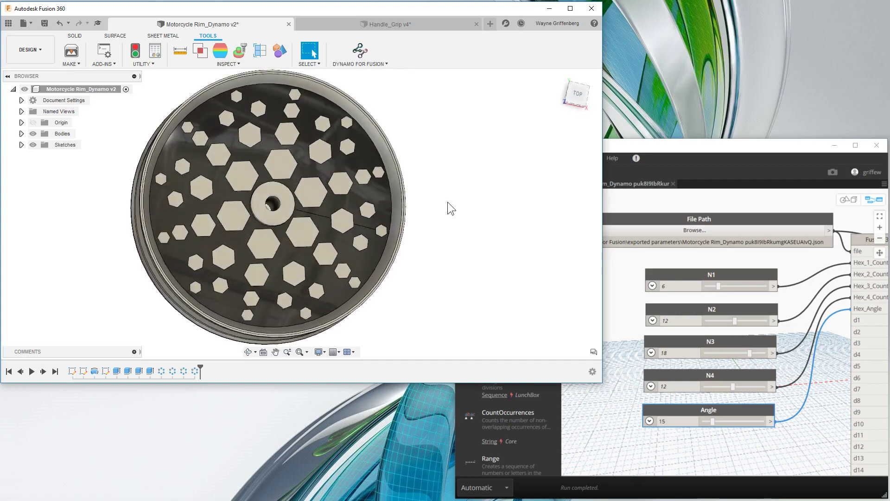
Set the Angle slider in Dynamo Studio to 30.
double_click(670, 420)
text(30)
key(Return)
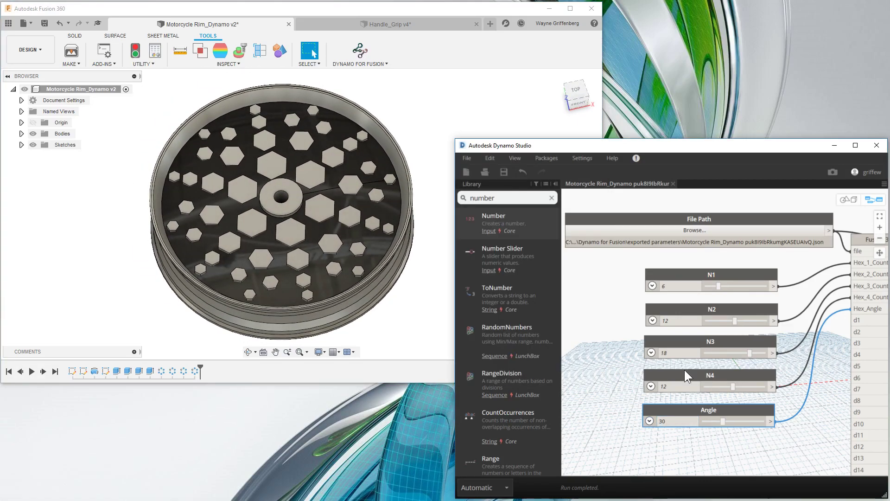
Switch to Fusion 360 and shift its window slightly to review the rim with its changed hexagon angle.
click(336, 200)
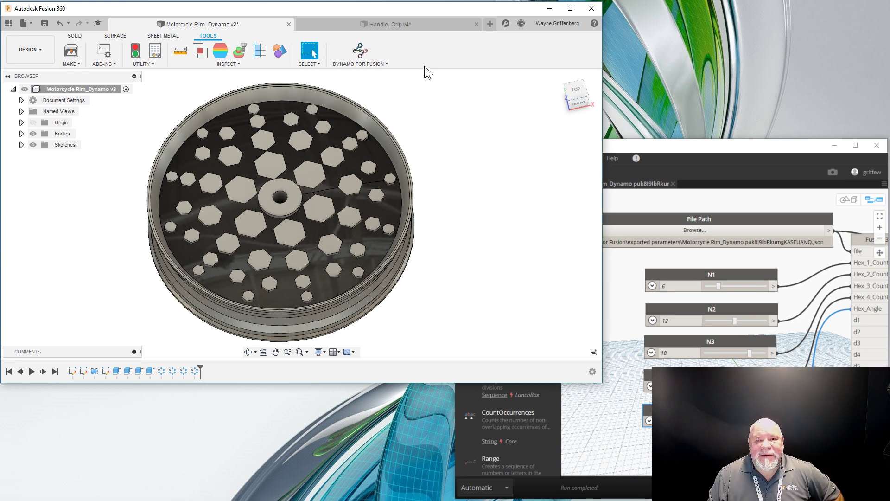
drag(436, 8, 443, 10)
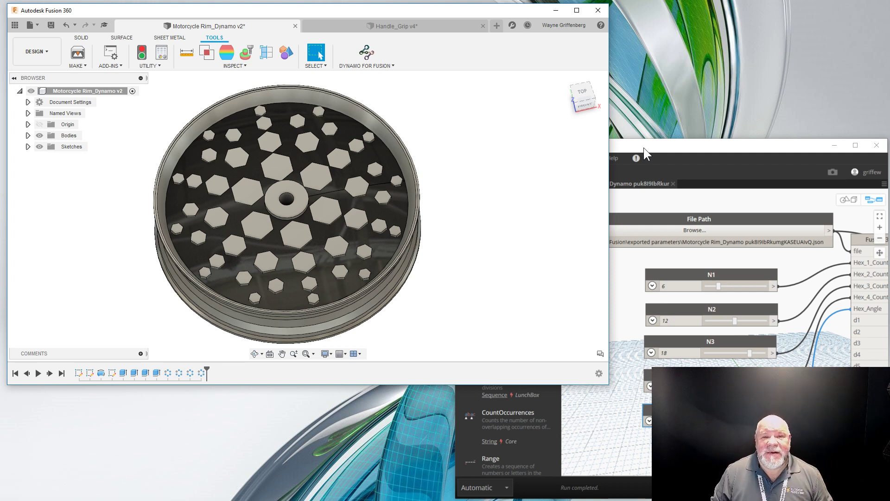
click(737, 147)
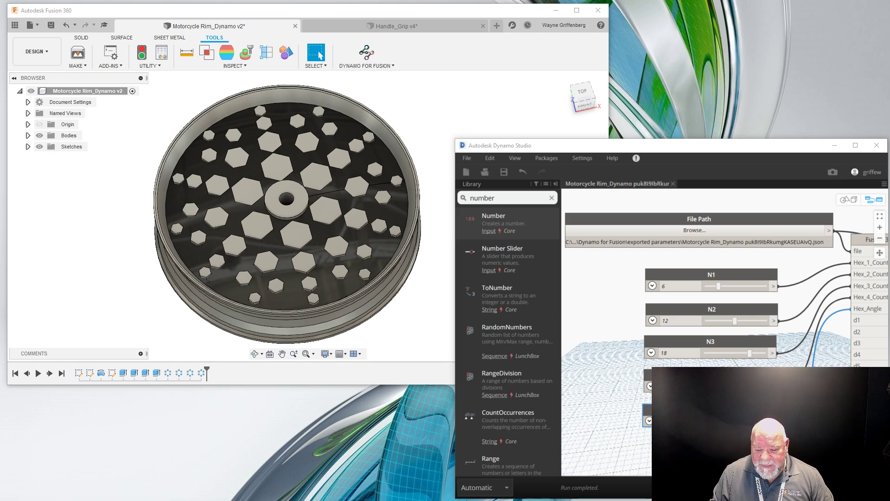
click(500, 129)
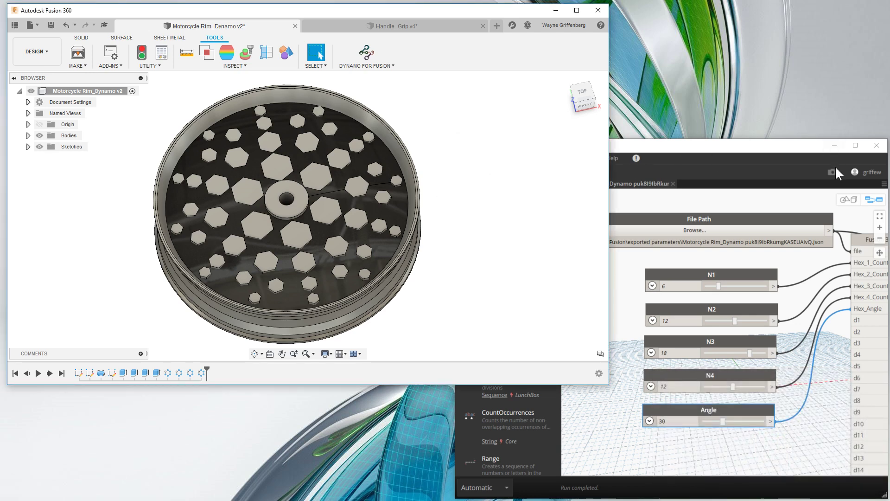
Switch to Dynamo Studio, close the Motorcycle Rim_Dynamo graph without saving, and minimize the program.
click(667, 191)
click(672, 184)
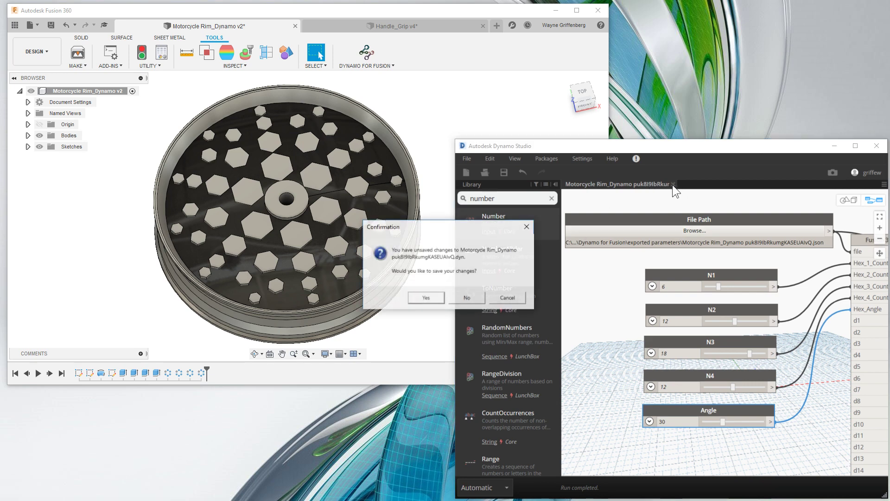
click(458, 296)
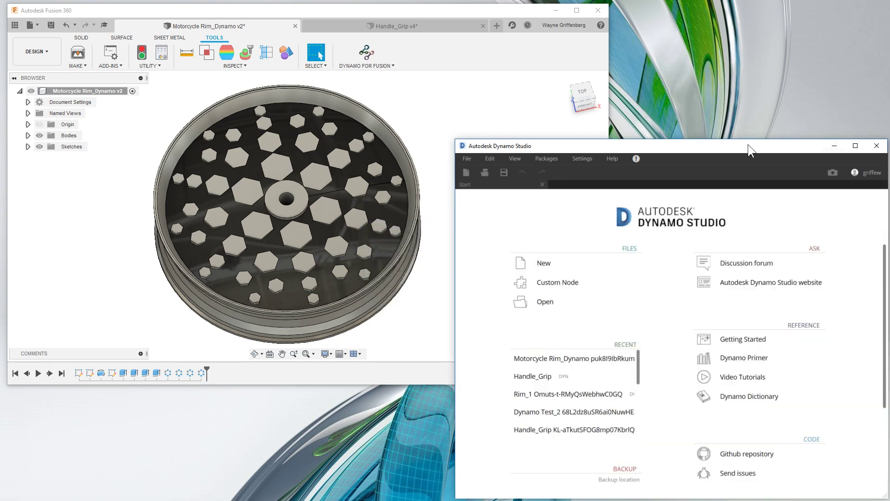
click(833, 146)
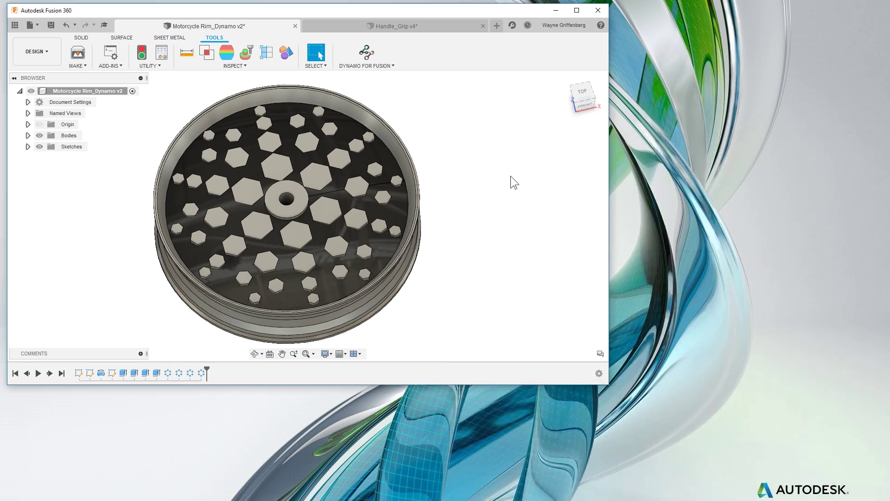
Show the Handle_Grip design in Fusion 360 and maximize the window to view the textured grip.
click(360, 27)
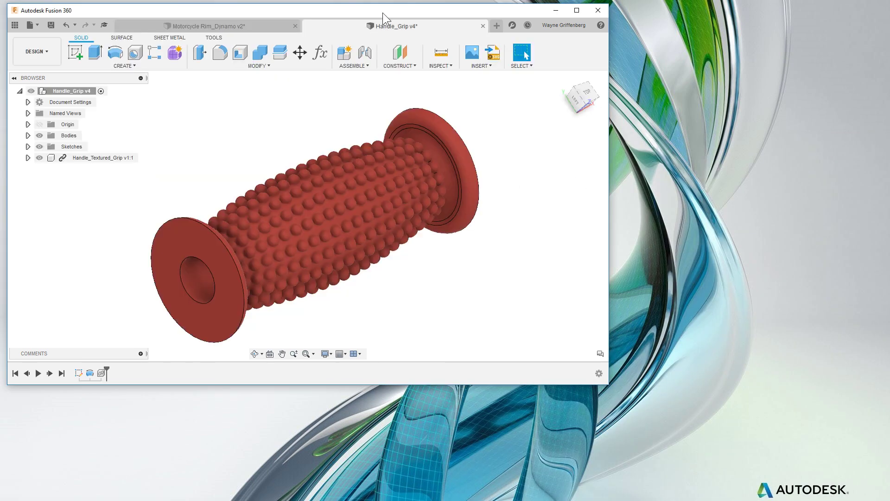
drag(382, 12, 391, 13)
double_click(391, 13)
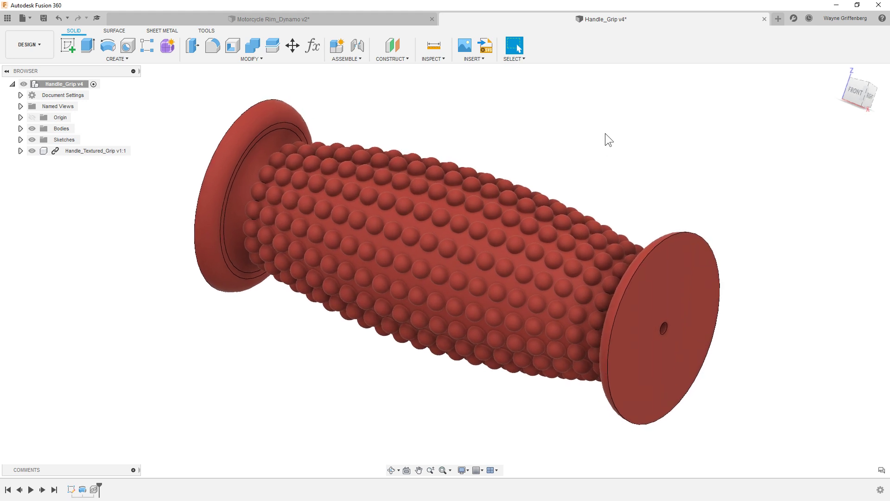
Open the Kids Bike Handle_Grip design from the Dynamo project's Kids Bike Handle Grip folder, and expand its bodies and sketches.
click(777, 18)
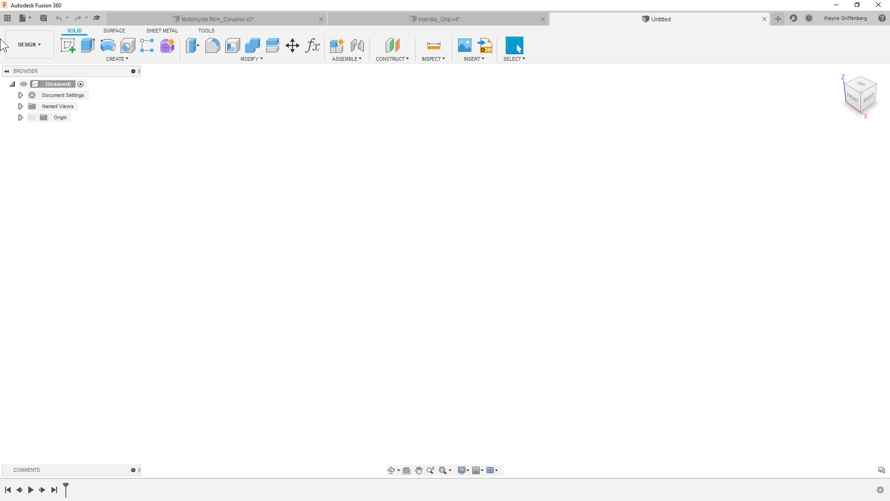
click(7, 19)
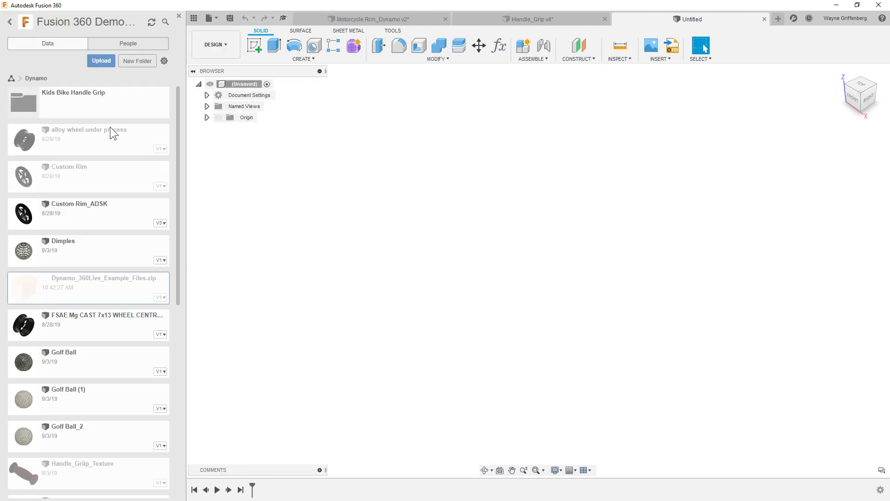
double_click(84, 102)
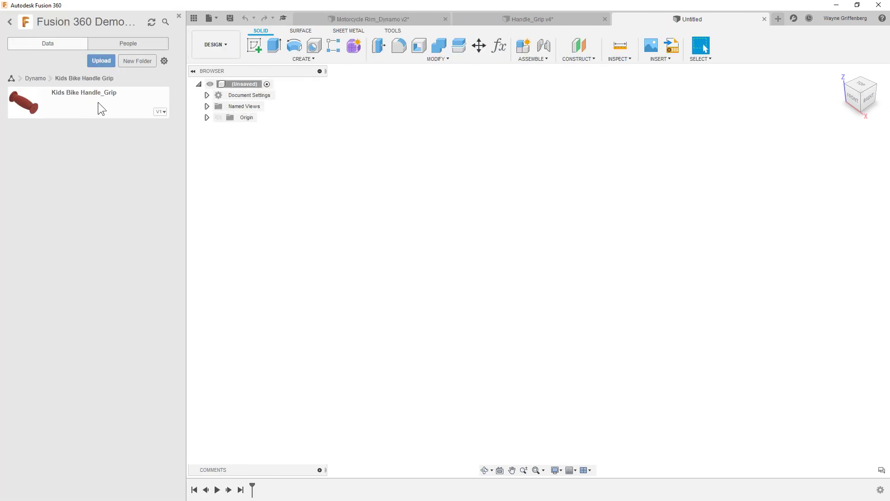
right_click(98, 103)
click(110, 107)
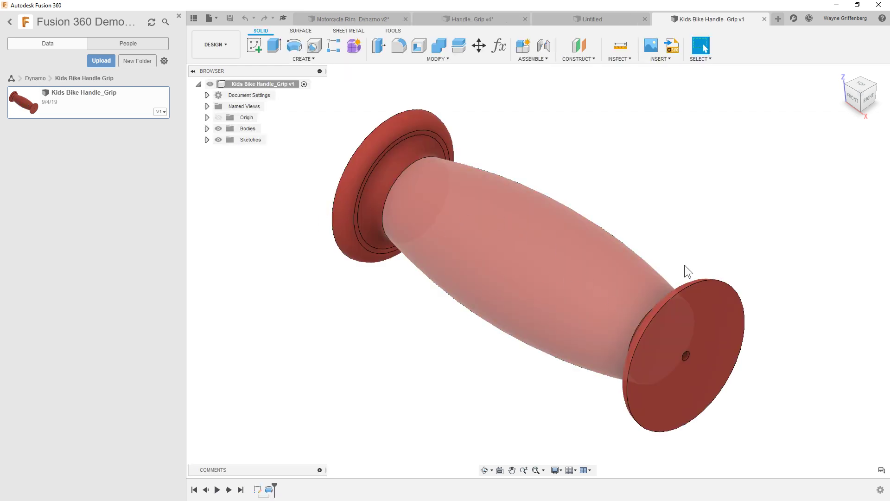
click(207, 129)
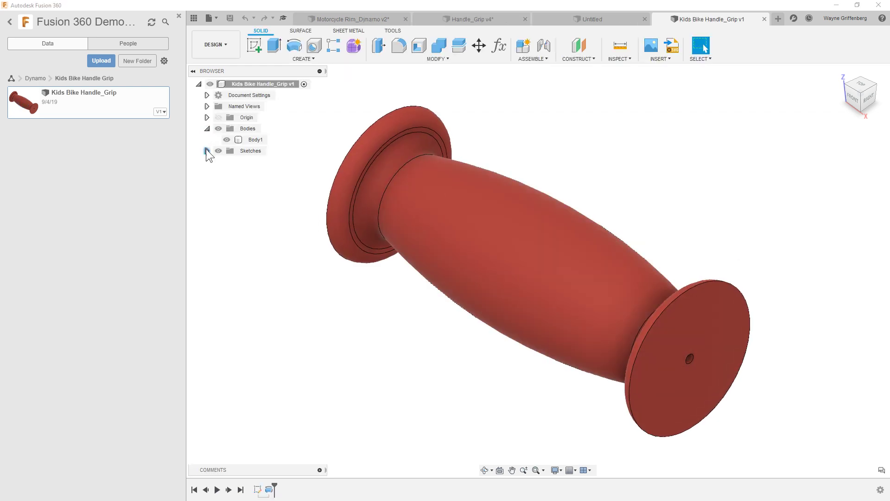
click(178, 18)
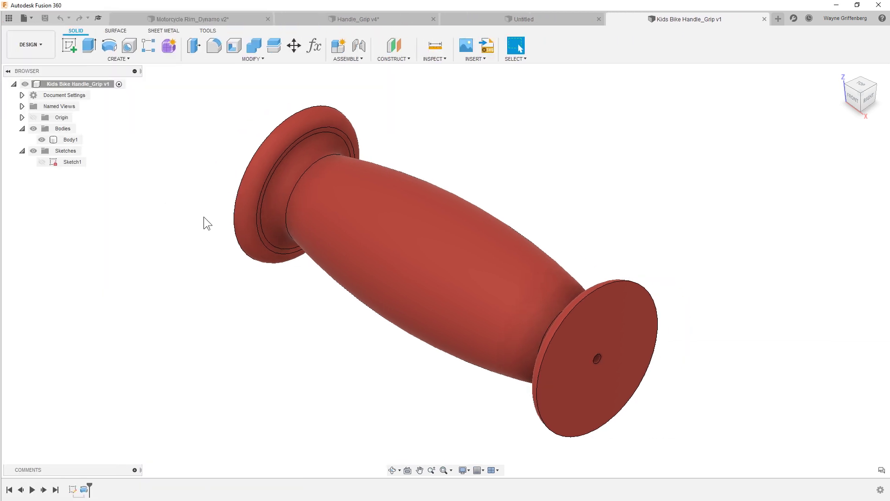
Open Sketch1 for editing to examine the grip's revolve profile, and finish the sketch without changes.
click(69, 161)
right_click(64, 162)
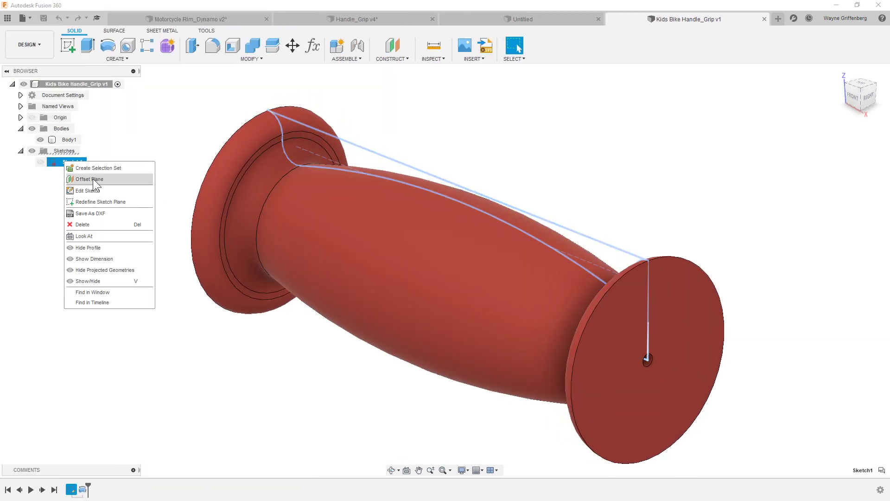
click(90, 186)
click(344, 224)
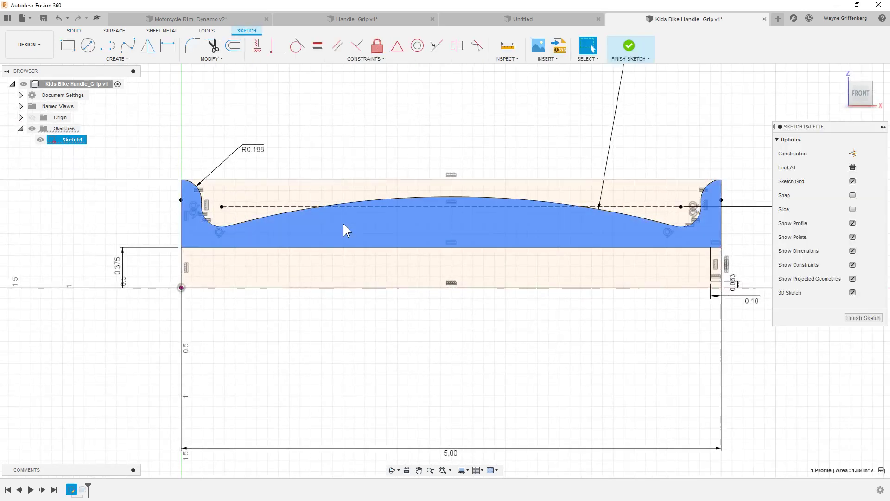
click(633, 40)
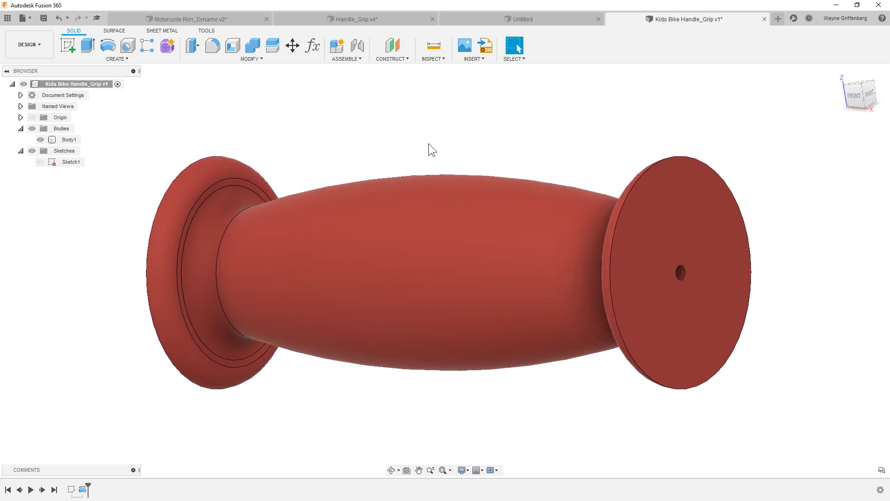
Examine the grip from an angle, selecting its curved middle face and clearing the selection again.
click(596, 199)
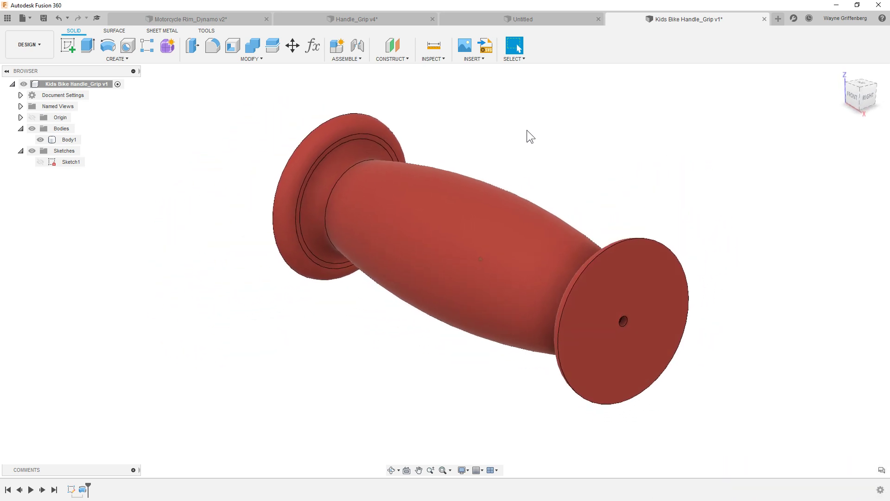
click(480, 224)
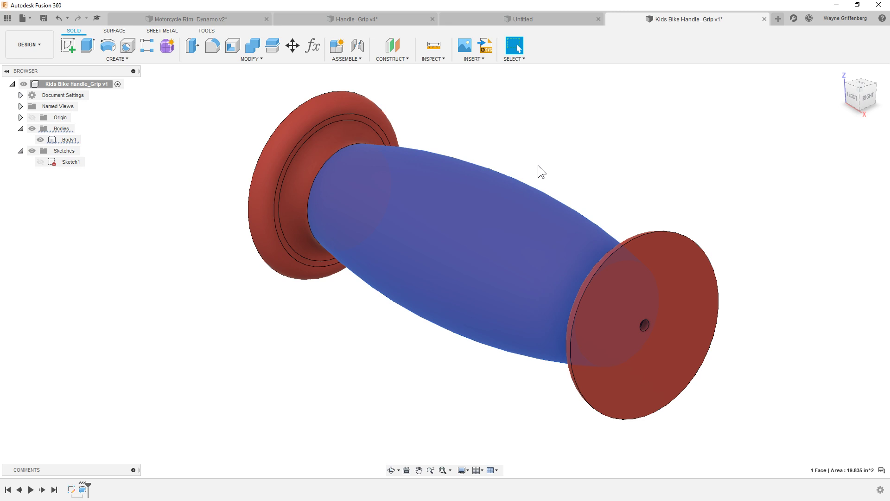
click(538, 165)
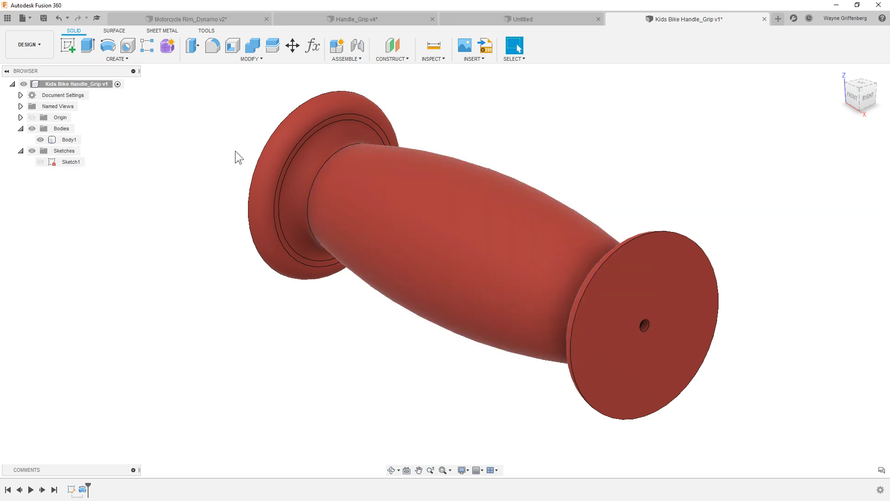
Offset the grip's curved middle face by 0.00 in as a new surface body, with chain selection off.
click(114, 30)
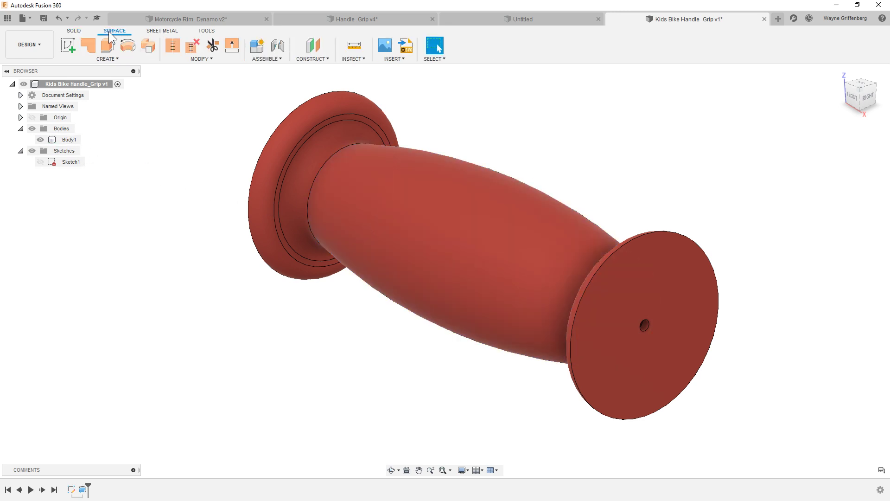
click(104, 60)
click(73, 159)
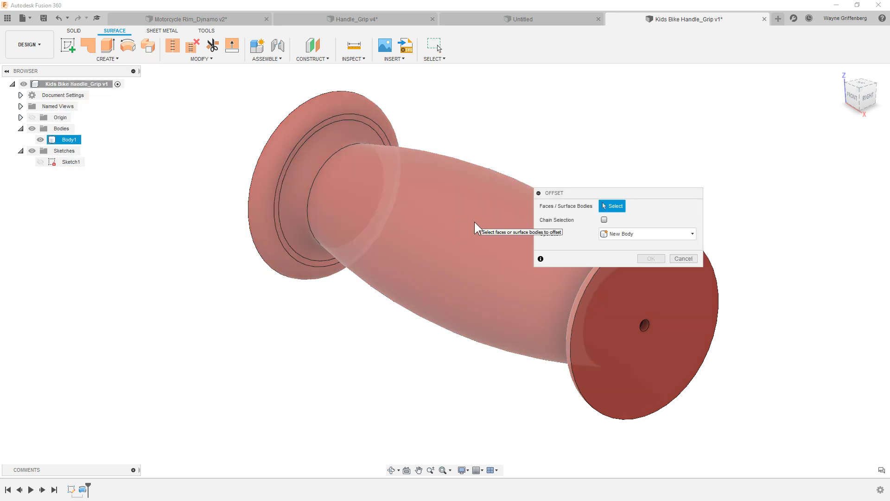
drag(641, 194, 806, 122)
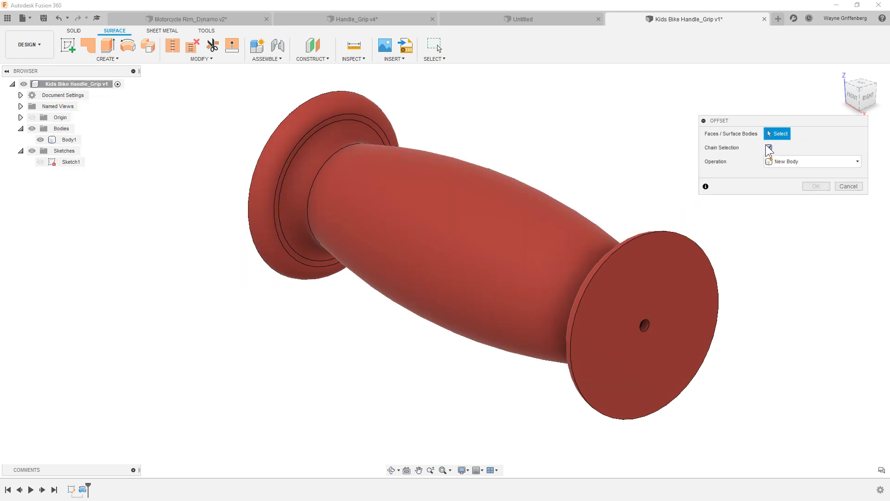
click(520, 204)
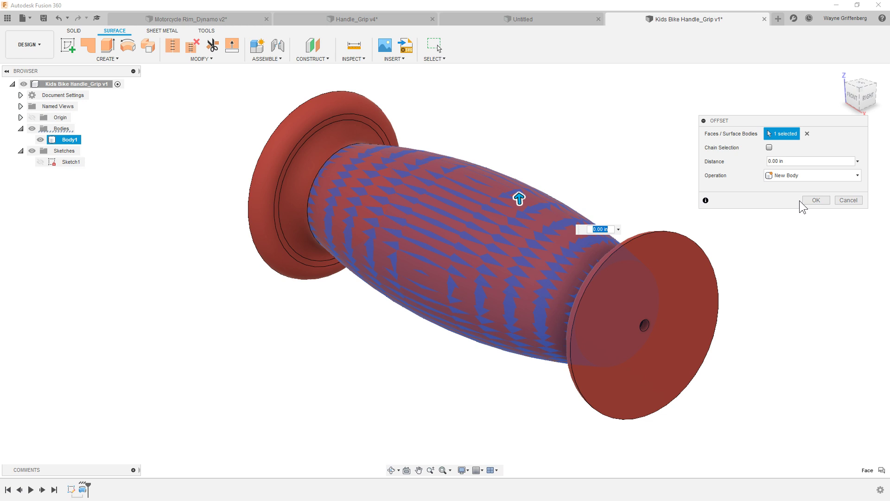
click(816, 200)
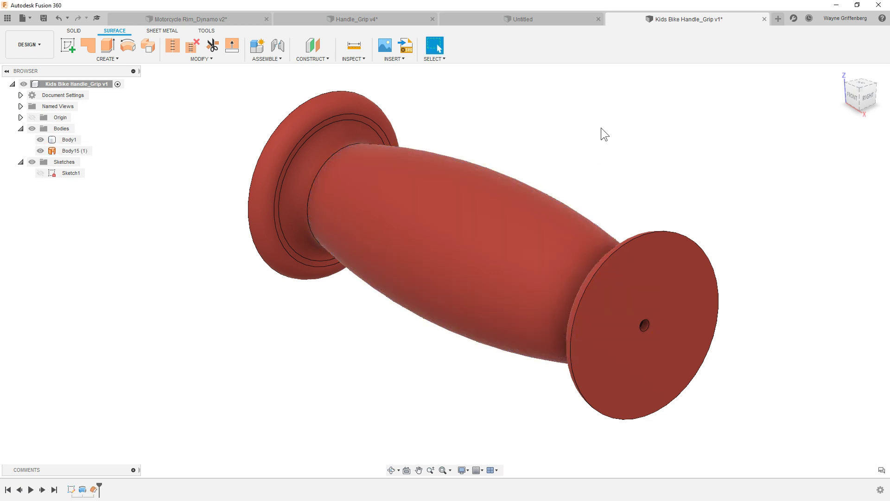
Hide the solid Body1 so that only the offset surface is displayed.
click(40, 139)
click(453, 125)
shift+middle_drag(453, 126, 519, 186)
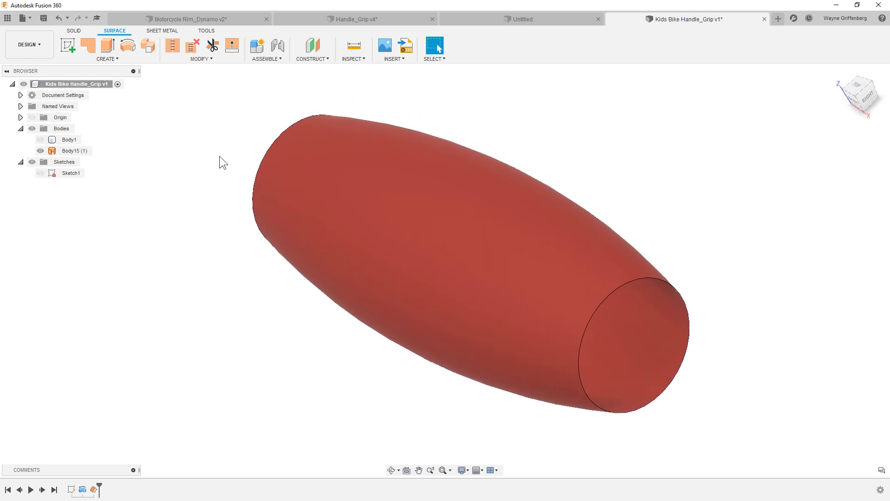
click(30, 19)
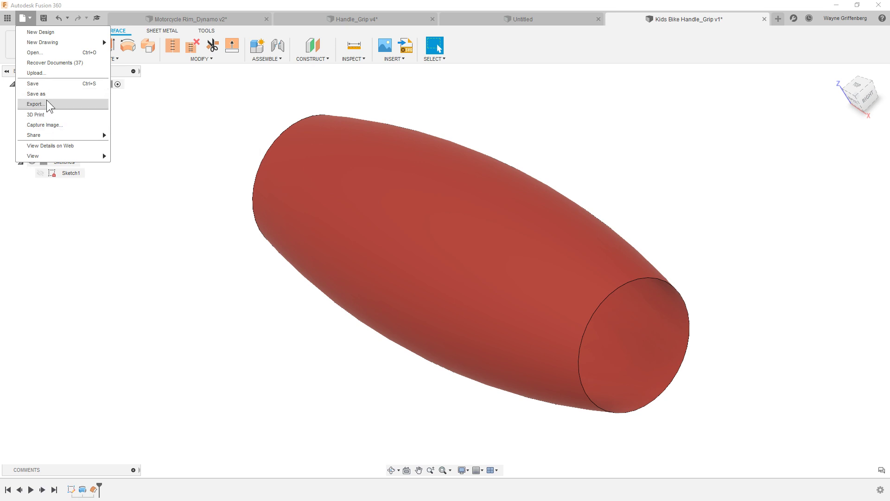
click(159, 9)
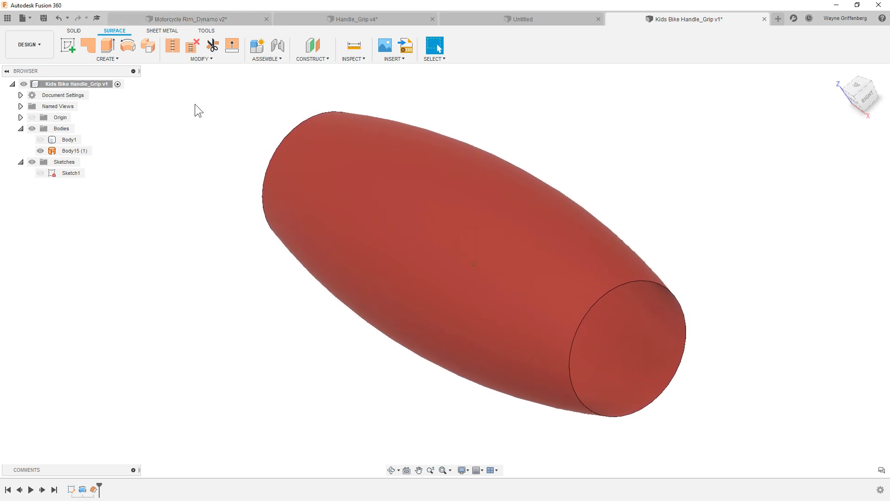
Run the SAToutput add-in from the Scripts and Add-Ins list of installed add-ins.
click(206, 30)
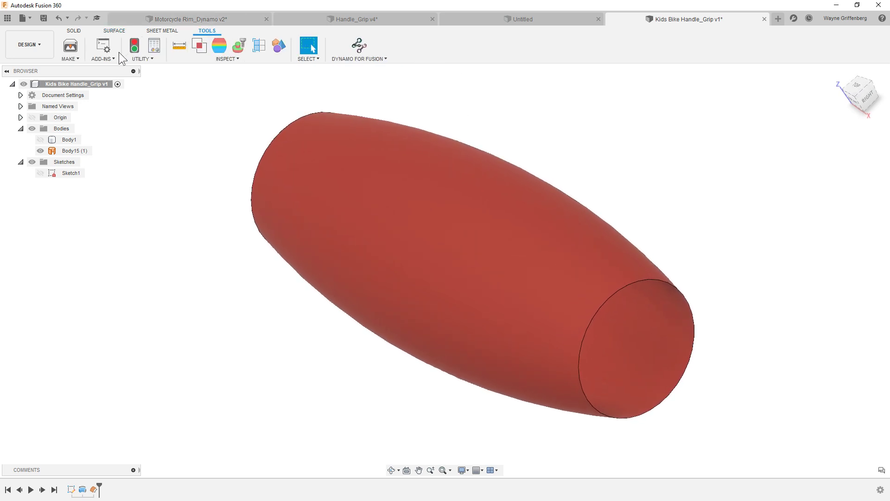
click(102, 59)
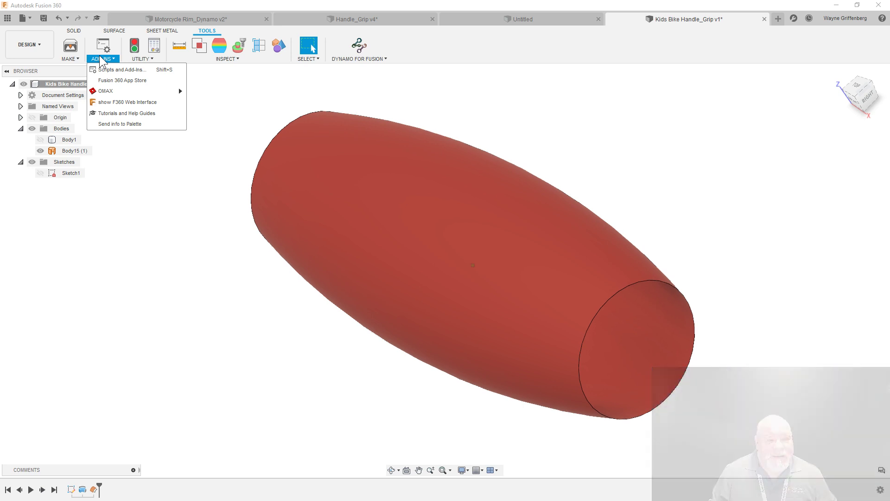
click(70, 59)
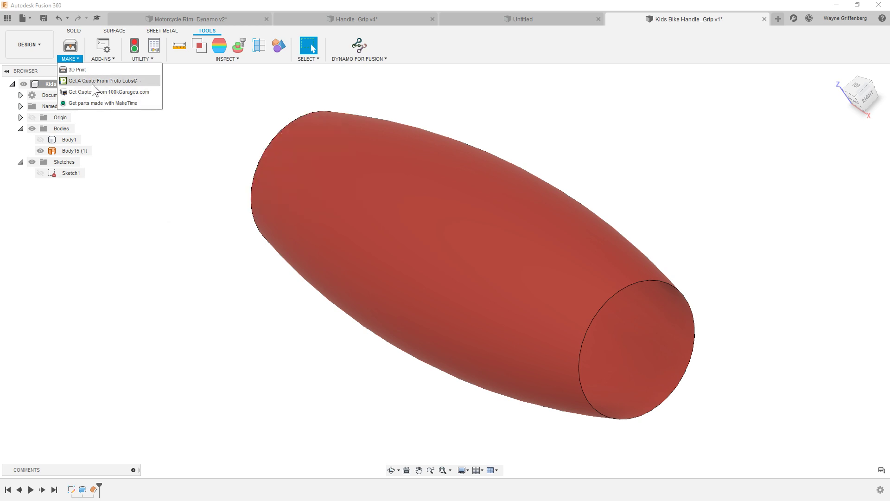
click(103, 59)
click(100, 69)
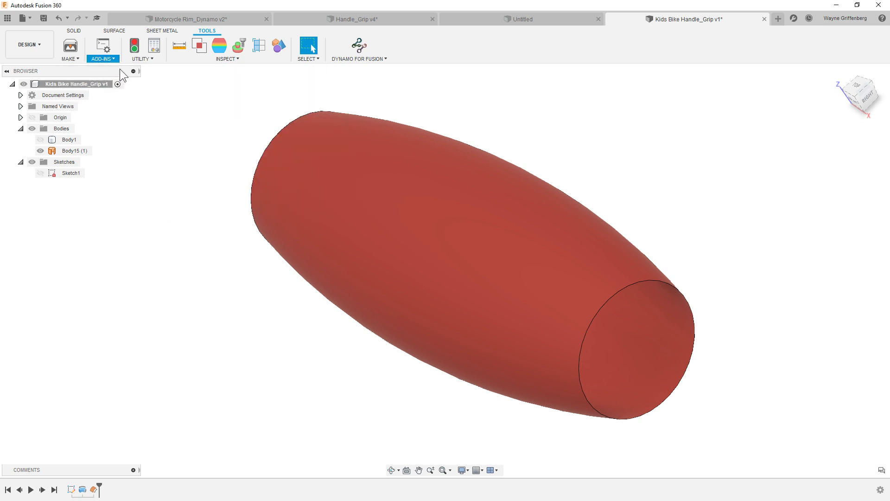
click(292, 129)
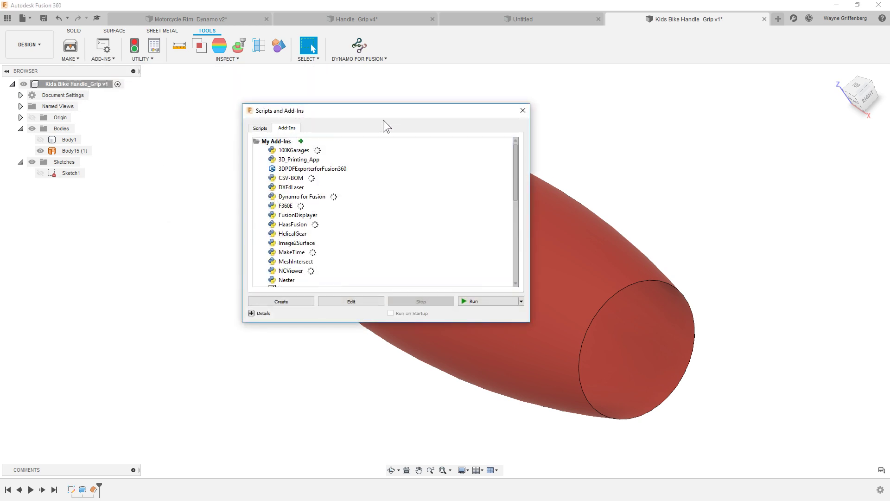
drag(549, 180, 555, 228)
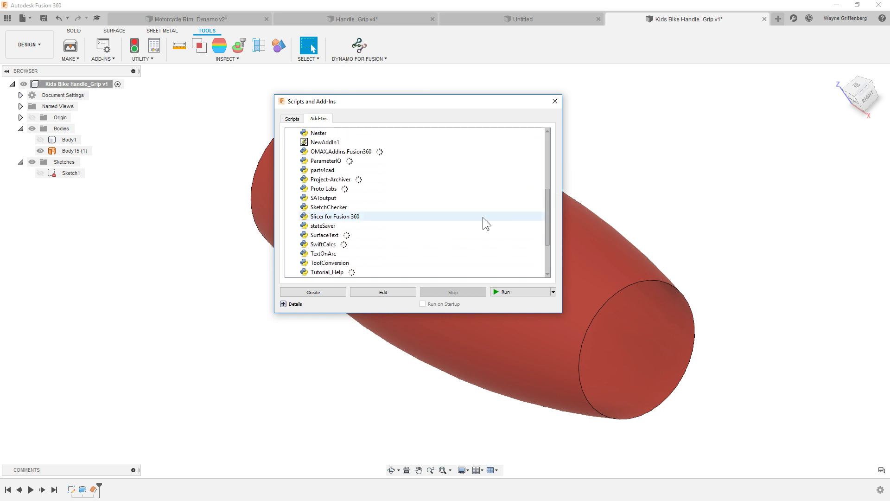
click(319, 199)
click(513, 292)
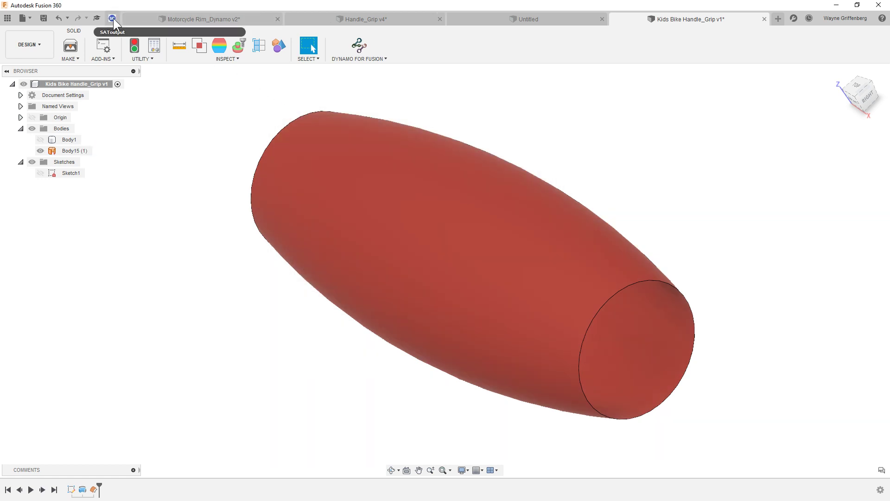
Export the grip's offset surface body with the SAToutput command, and display the solid Body1 in place of the surface.
click(380, 208)
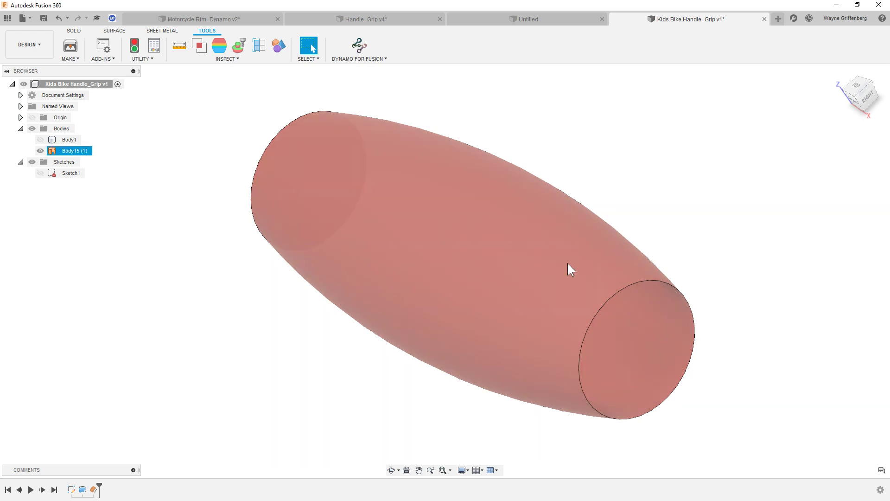
click(111, 18)
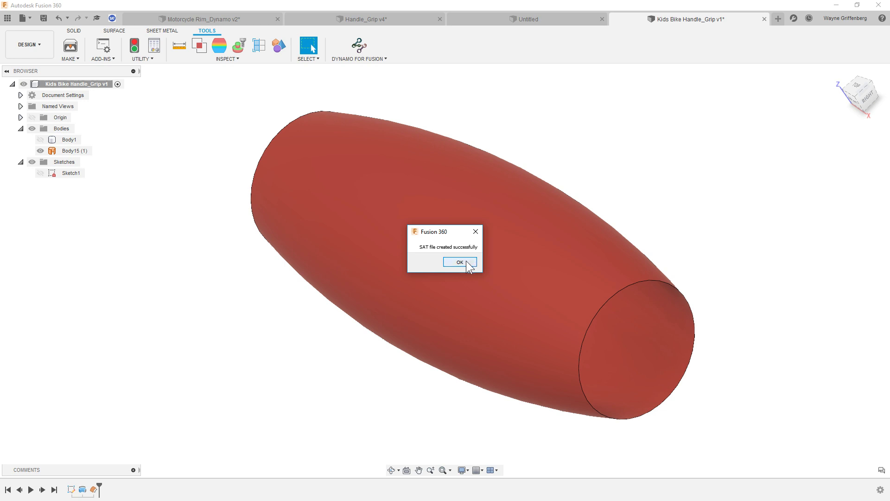
click(467, 263)
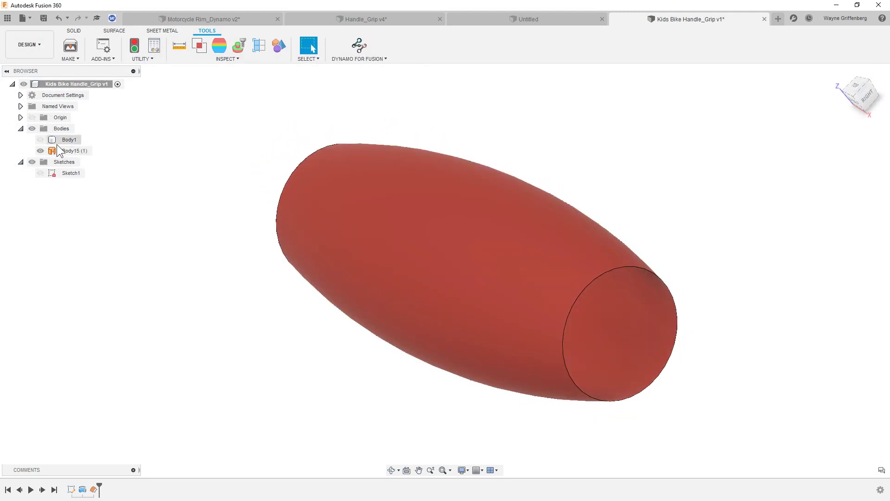
click(40, 139)
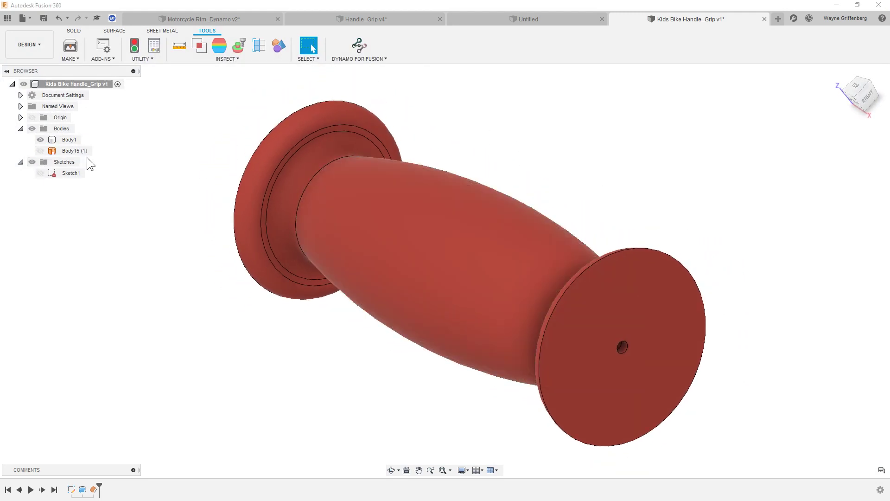
Reposition the exported SAT file on the desktop, then switch to Dynamo Studio and create a new graph with an empty library search.
click(837, 6)
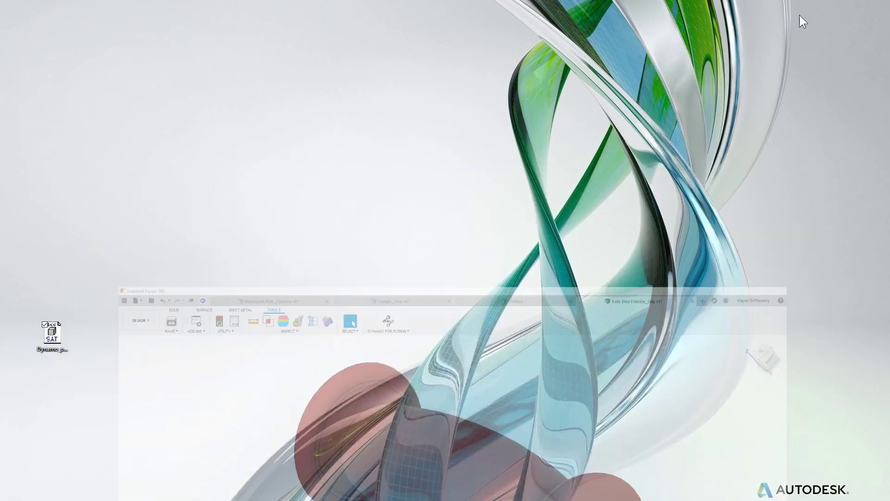
drag(57, 334, 37, 366)
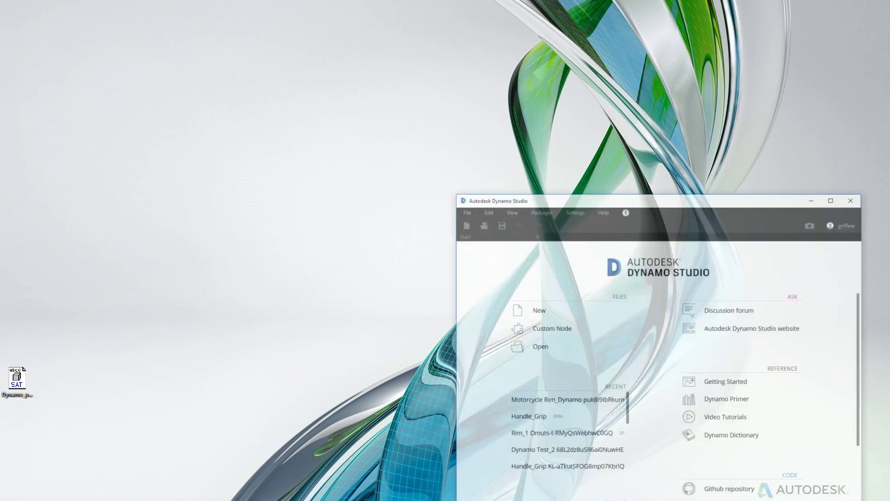
double_click(714, 150)
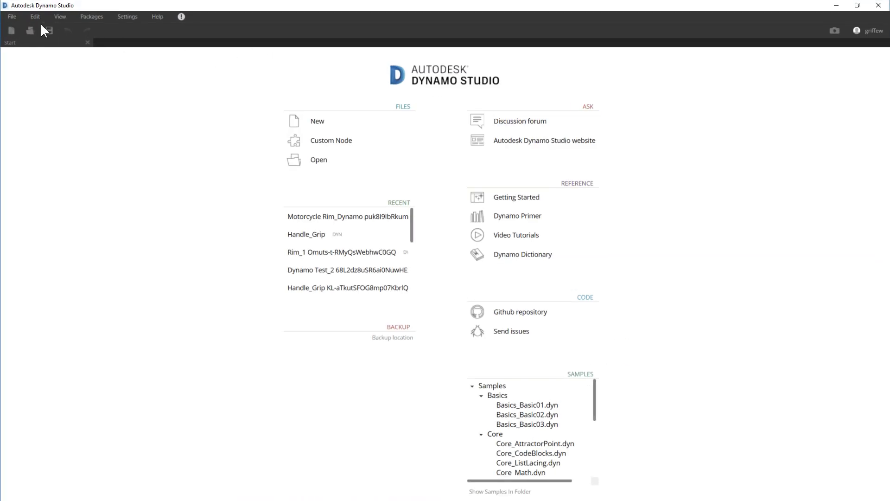
click(322, 123)
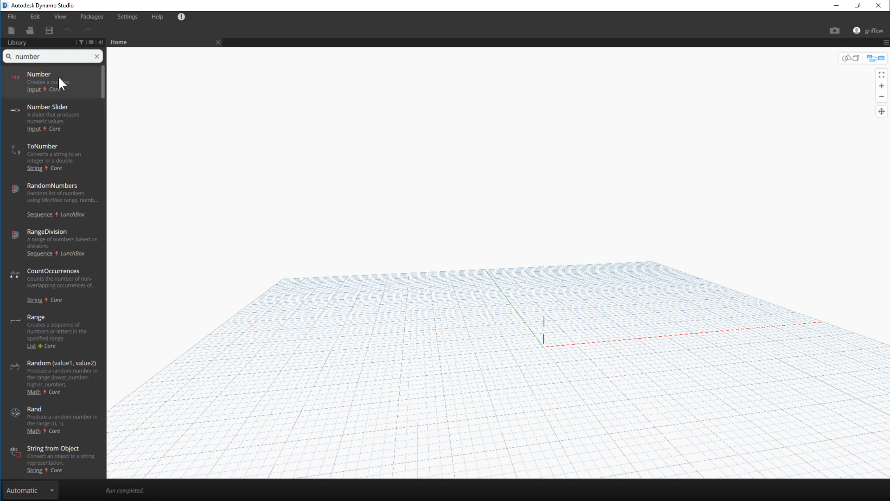
drag(48, 57, 4, 59)
key(BackSpace)
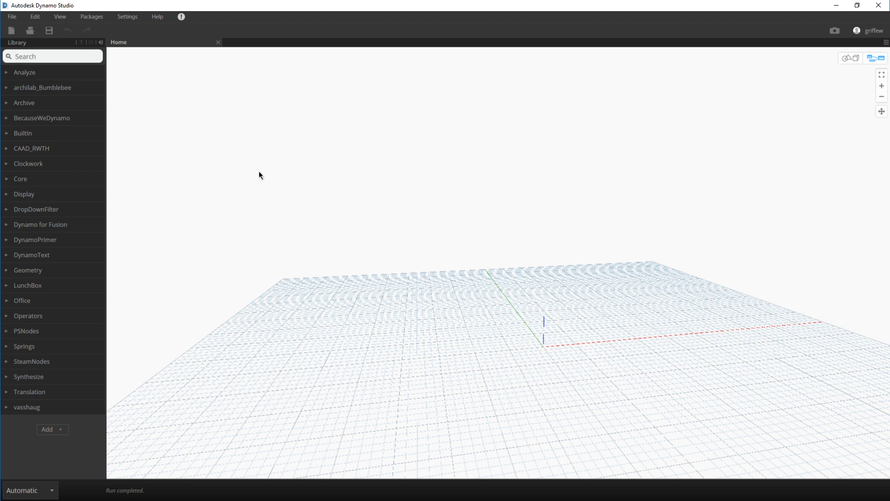
text(i)
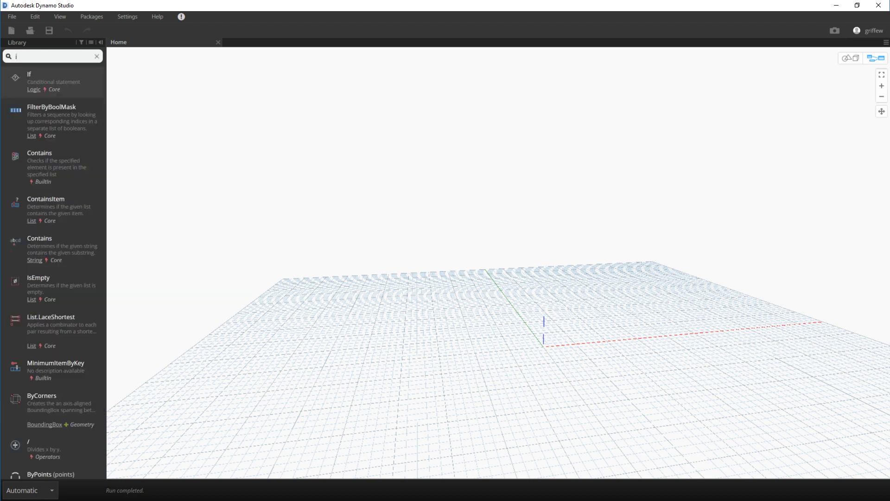
key(BackSpace)
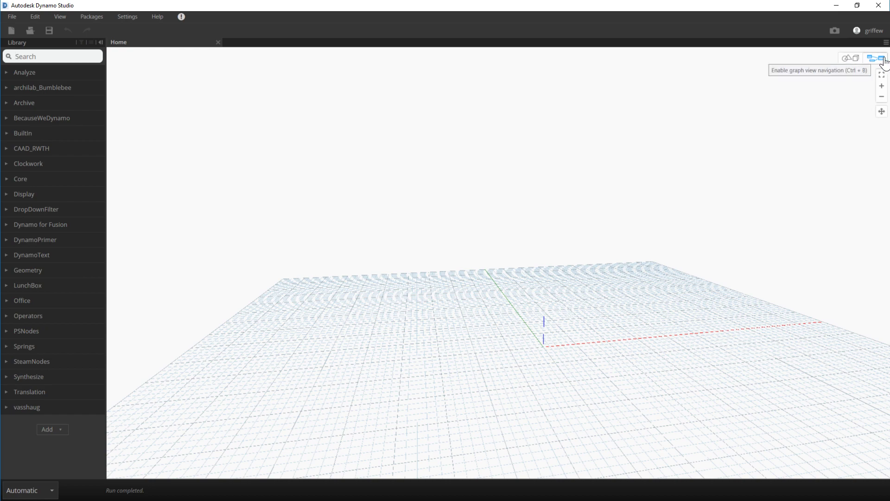
Inspect the empty 3D grid with geometry view navigation enabled, and return to graph view navigation.
click(855, 65)
drag(591, 345, 588, 235)
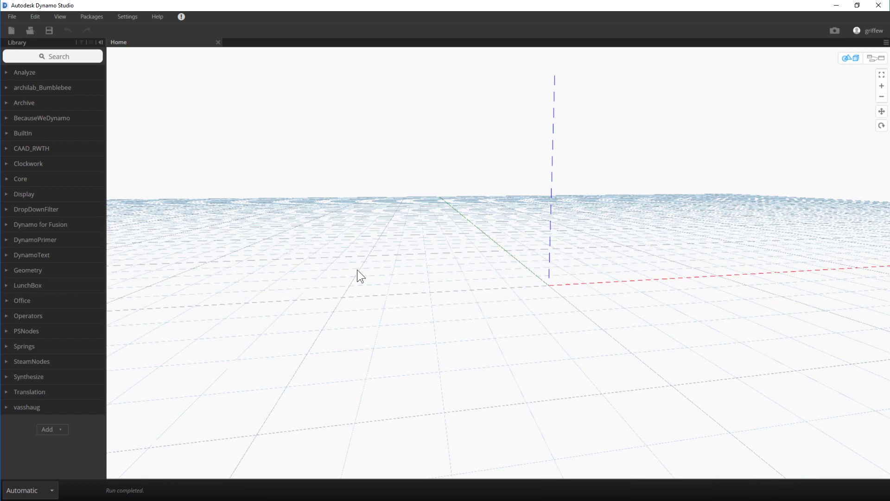
drag(357, 270, 493, 277)
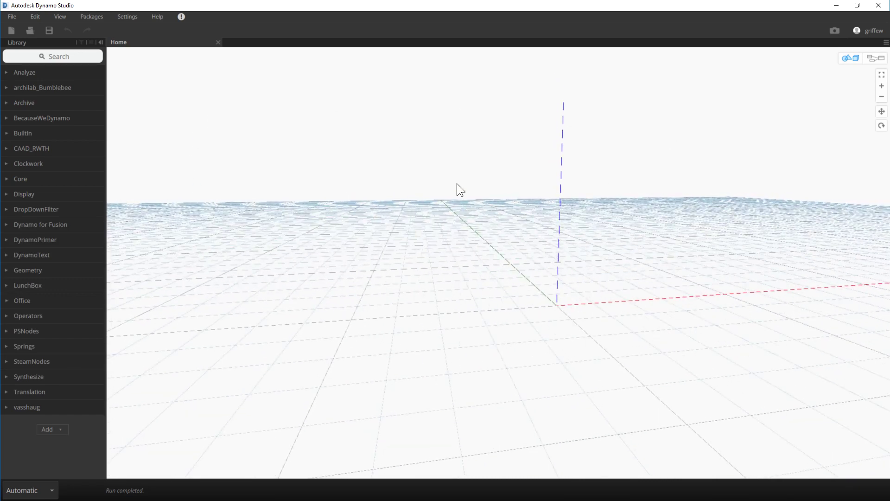
click(849, 59)
Find the import nodes in the library and place an ImportFromSAT (filePath) node in the upper middle of the graph.
click(32, 56)
text(impr)
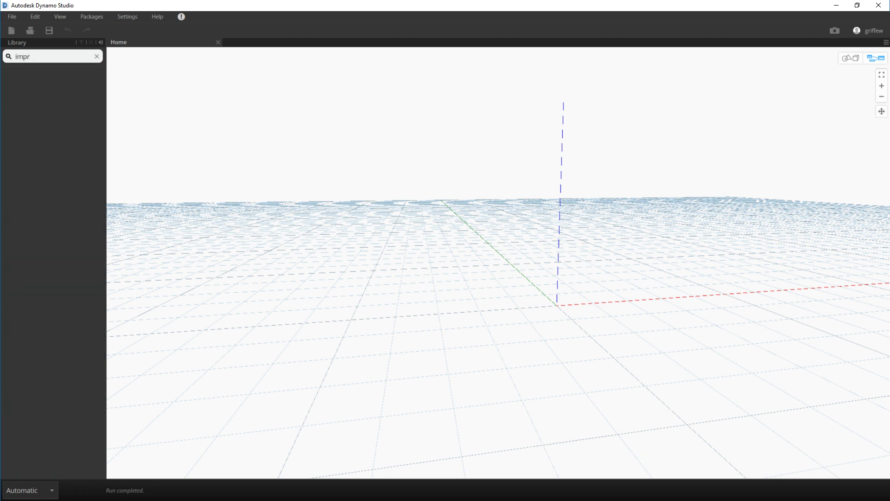
key(BackSpace)
text(o)
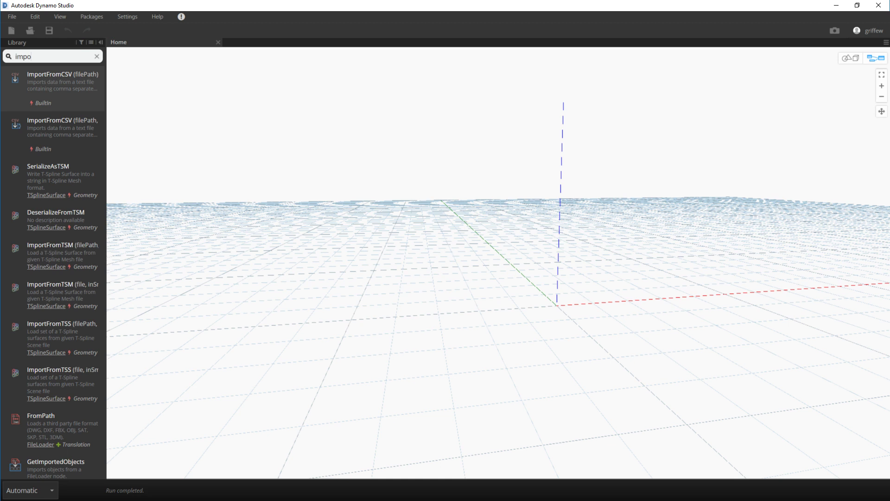
text(rt)
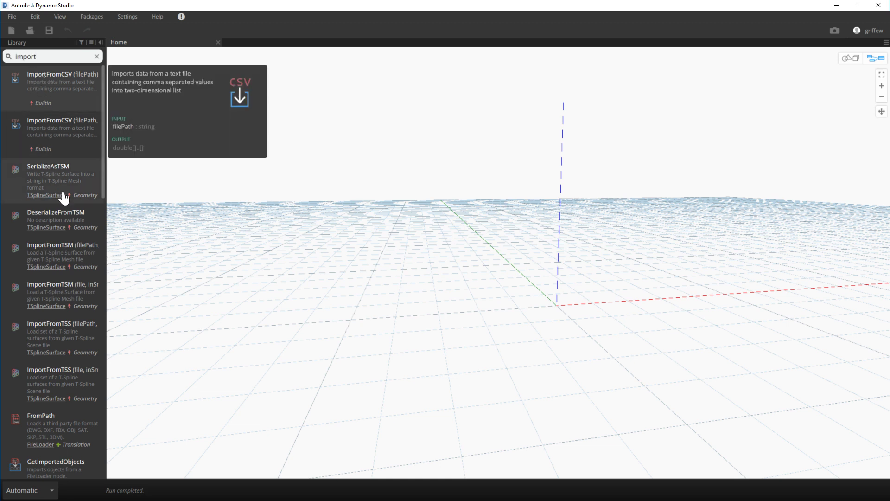
text(sat)
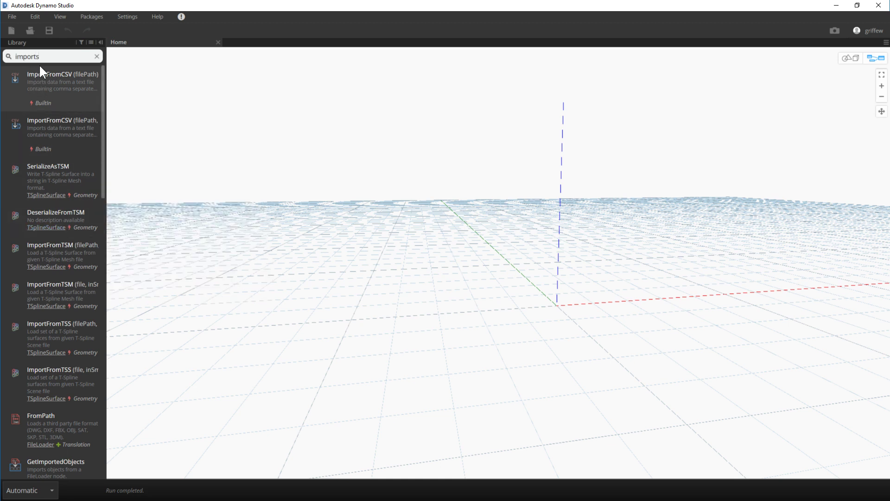
key(BackSpace)
key(BackSpace)
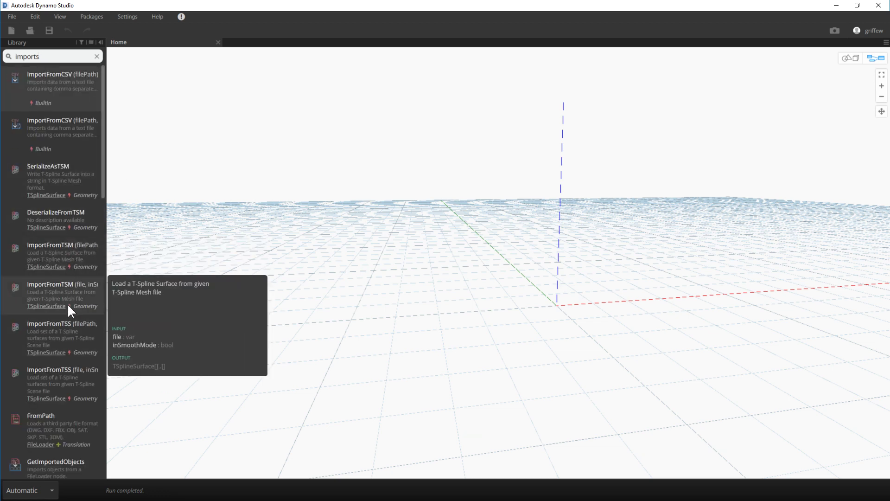
scroll(68, 307, down, 5)
scroll(68, 307, down, 3)
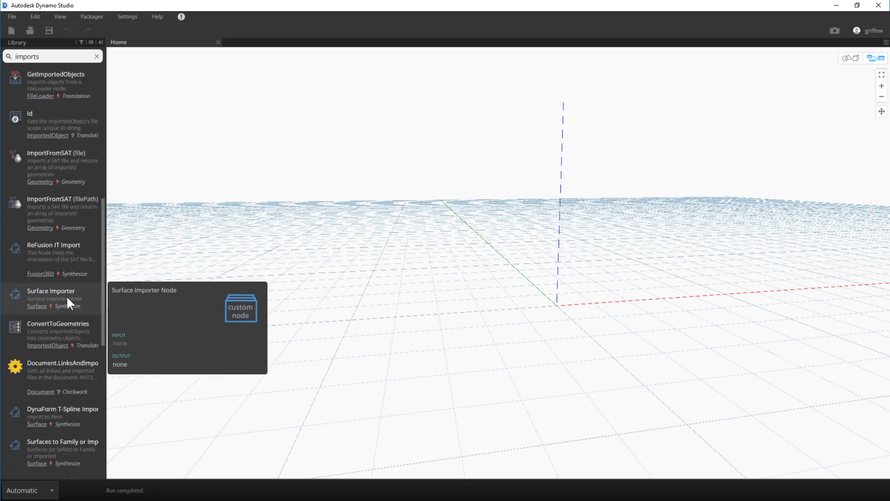
click(60, 210)
drag(554, 254, 402, 150)
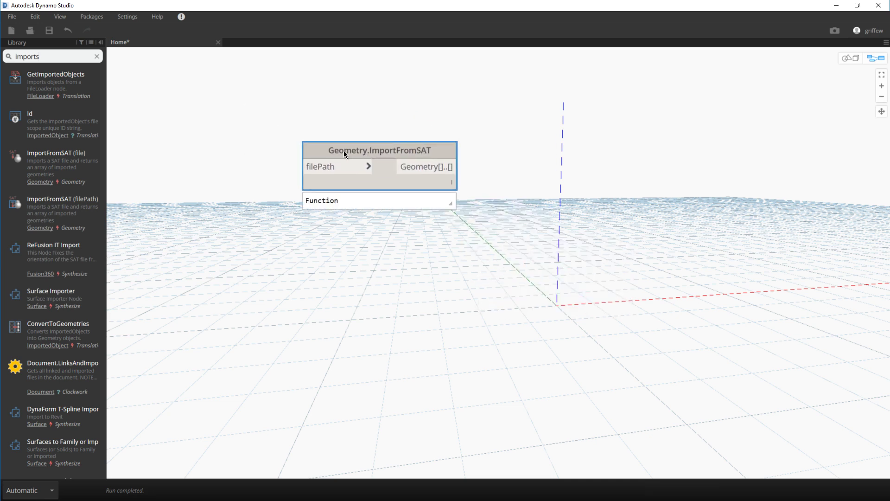
drag(356, 151, 367, 149)
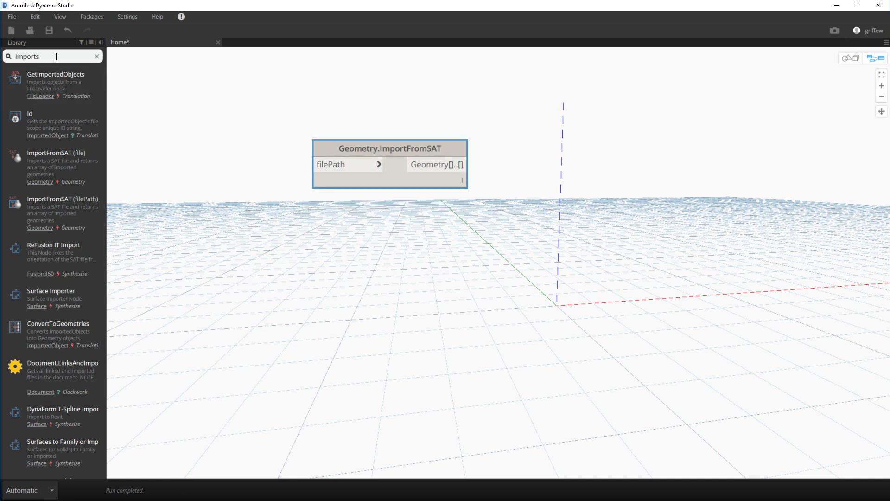
Search the library for "filep" and place a File Path node to the left of the Geometry.ImportFromSAT node.
drag(56, 57, 2, 62)
text(f)
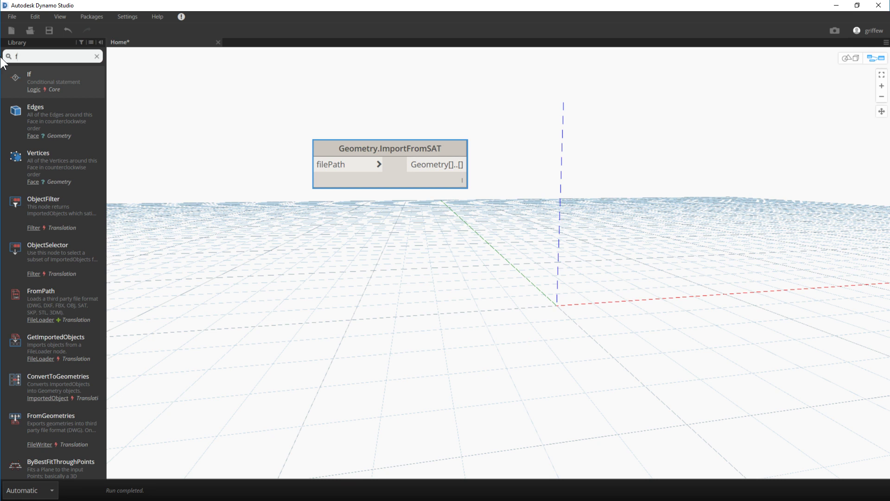
text(ilep)
click(65, 80)
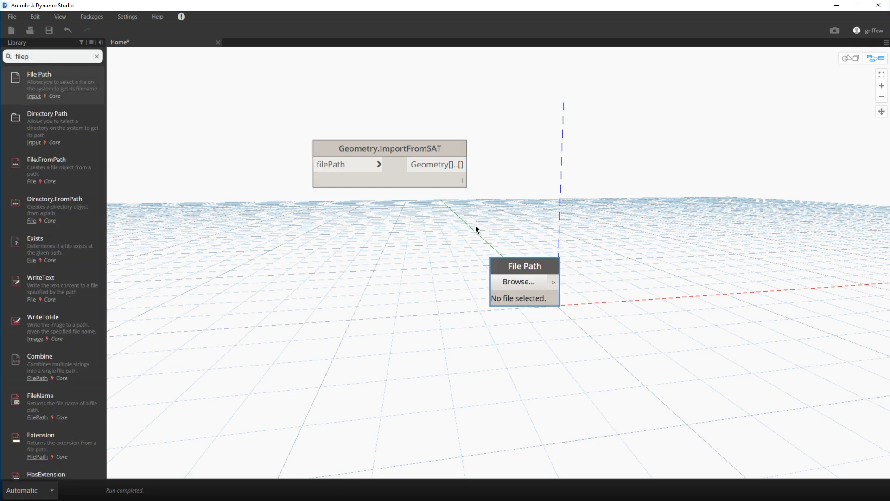
drag(533, 267, 197, 209)
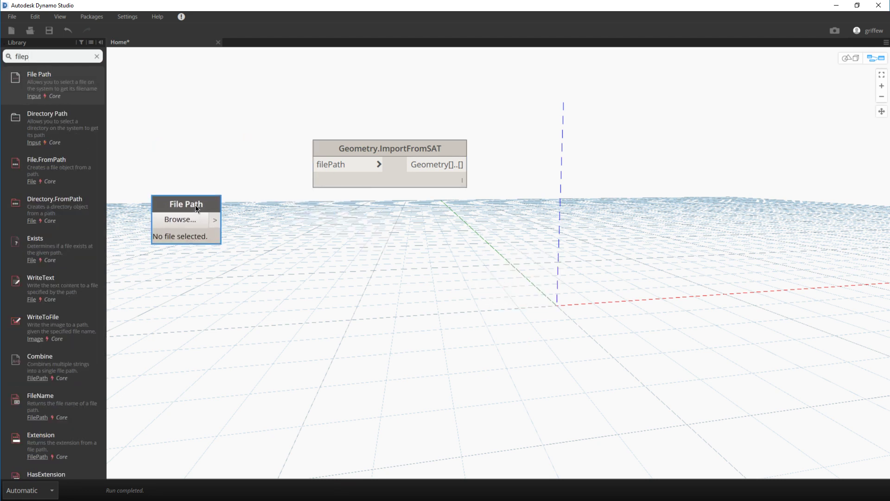
Select Dynamo_part.sat from the desktop in the File Path node and connect the node to the filePath input of Geometry.ImportFromSAT.
click(195, 221)
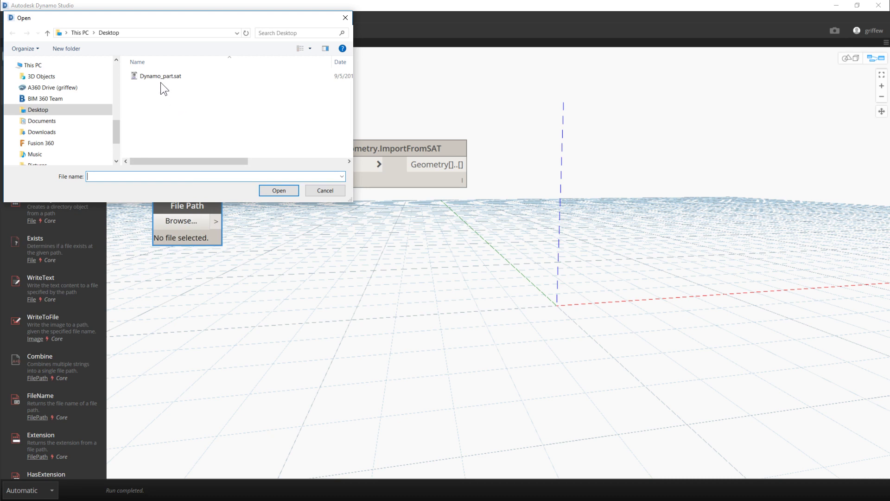
click(160, 76)
click(279, 190)
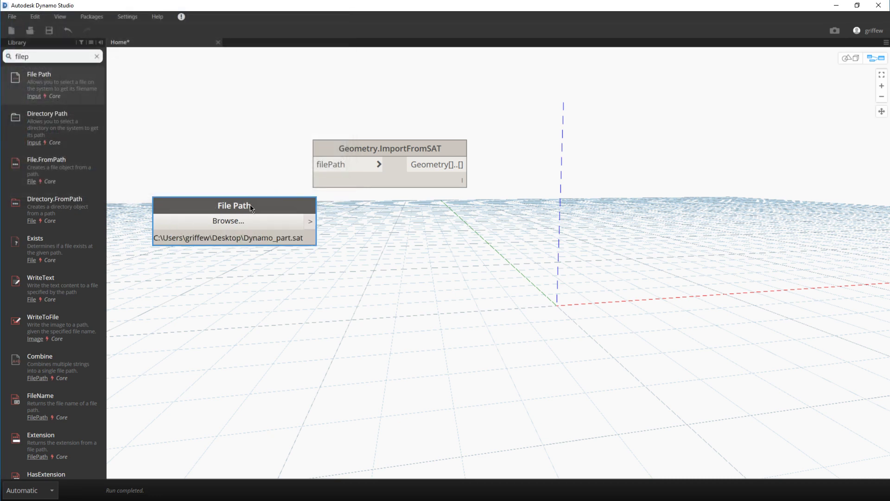
drag(251, 208, 225, 149)
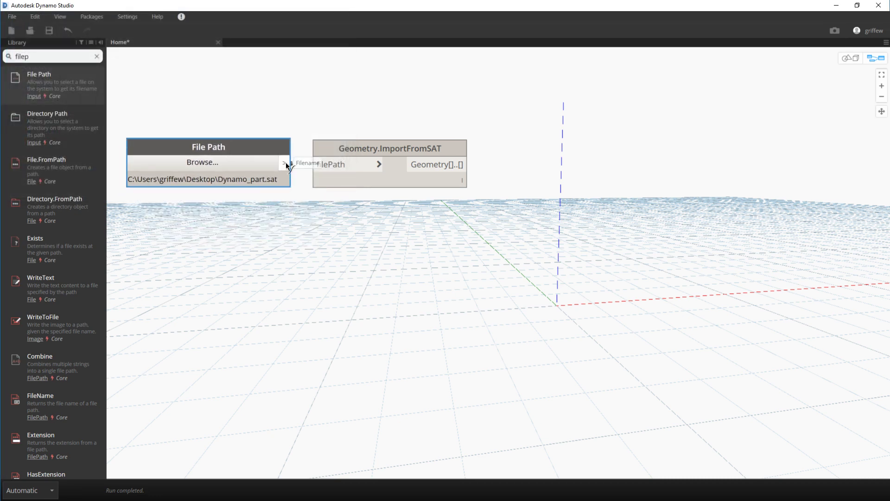
drag(288, 164, 329, 163)
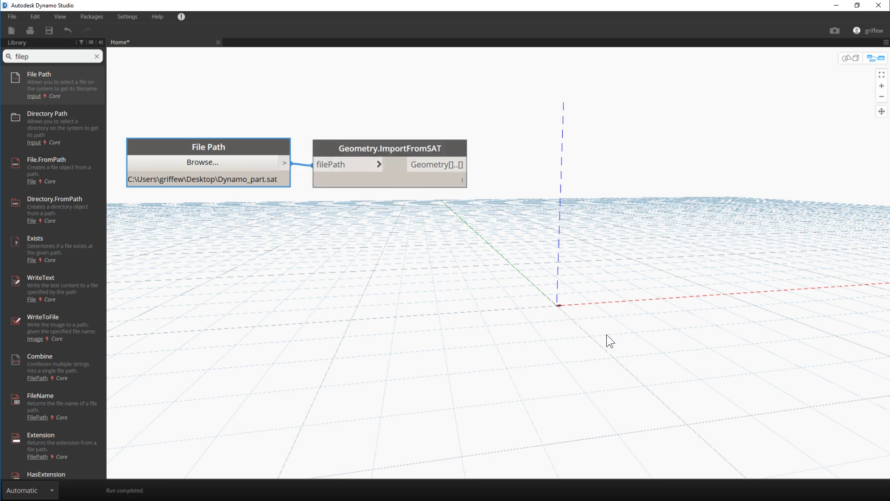
Inspect the imported grip surface near the origin in geometry view navigation, and return to graph view navigation.
click(852, 58)
right_drag(627, 325, 527, 308)
scroll(493, 340, up, 5)
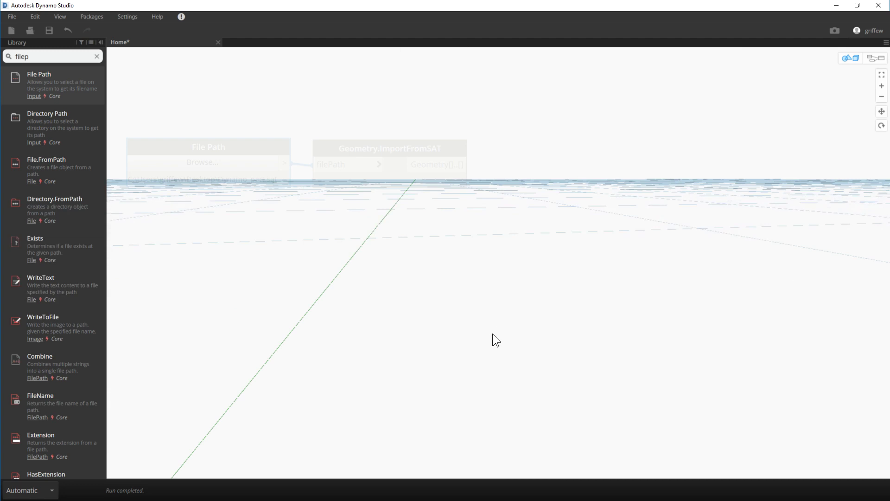
scroll(499, 327, down, 3)
right_drag(483, 274, 497, 318)
middle_drag(496, 318, 490, 327)
right_drag(491, 327, 493, 278)
scroll(524, 313, up, 3)
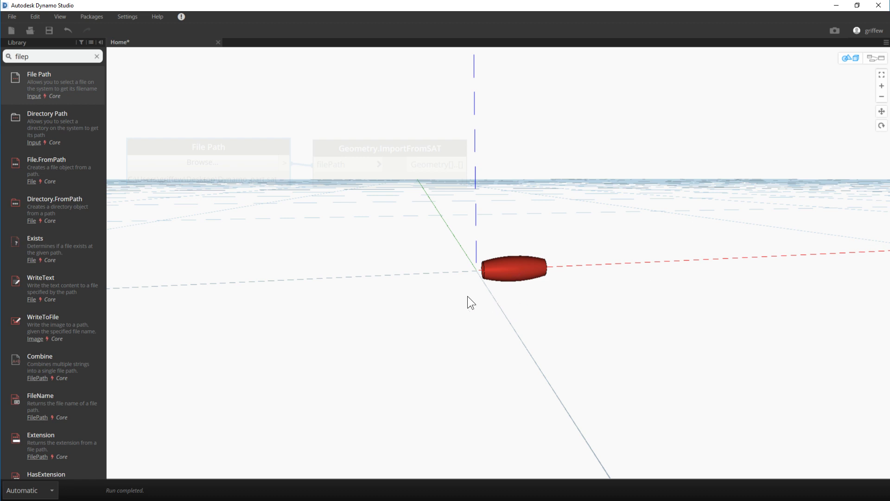
right_drag(468, 298, 480, 290)
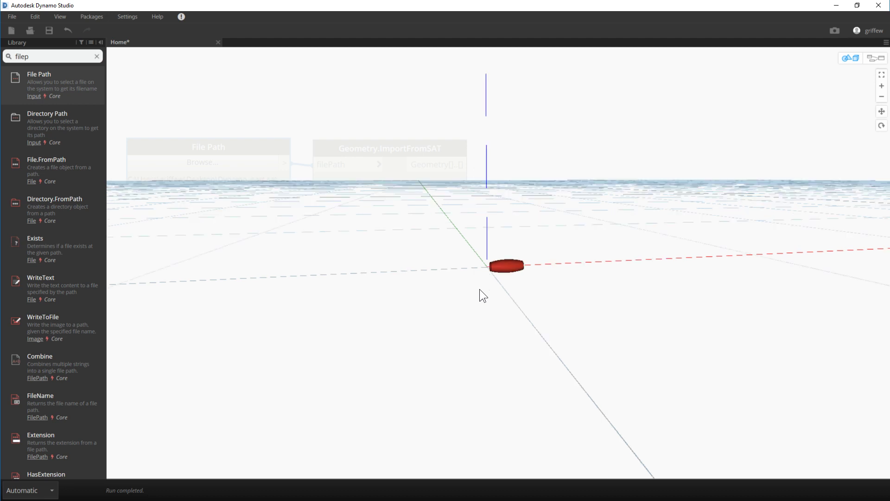
scroll(479, 288, up, 2)
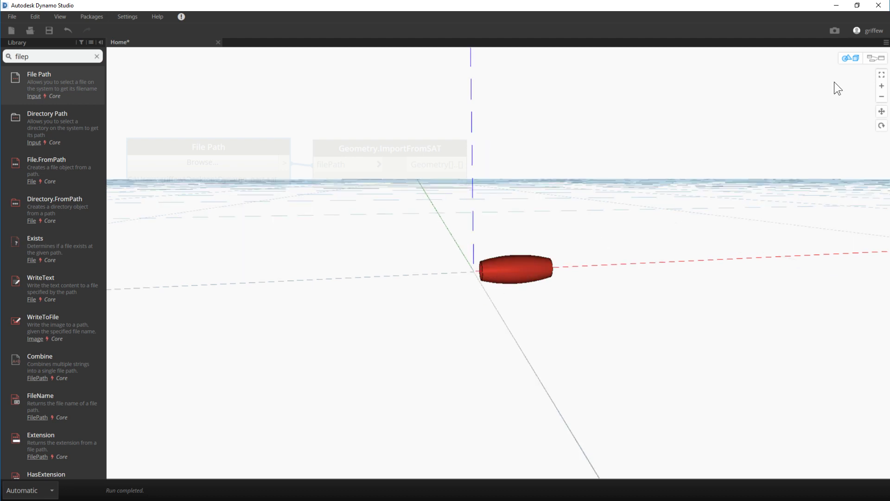
click(846, 60)
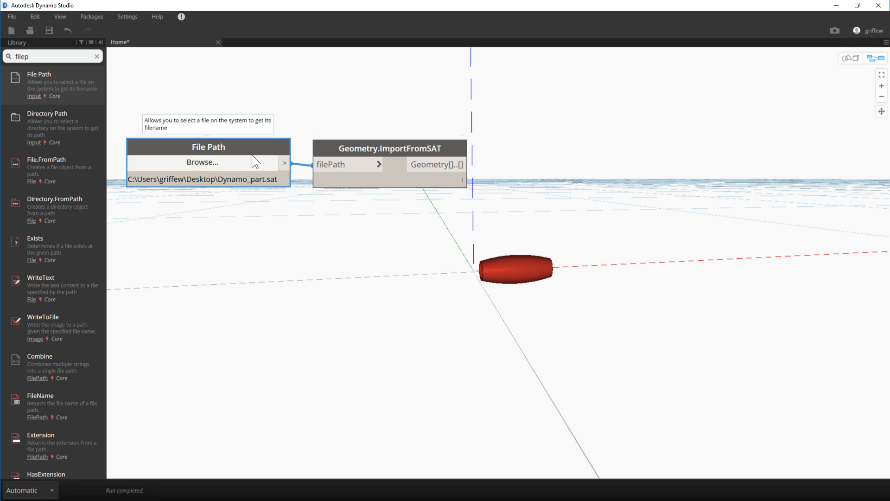
Search the library for "geometry scale" and add the uniform Geometry Scale (amount) node to the graph.
scroll(229, 99, down, 2)
scroll(399, 141, up, 1)
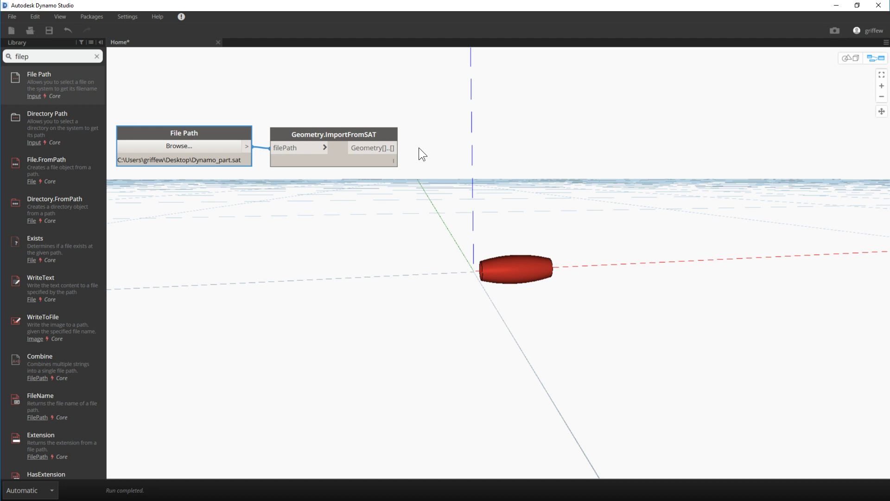
double_click(3, 56)
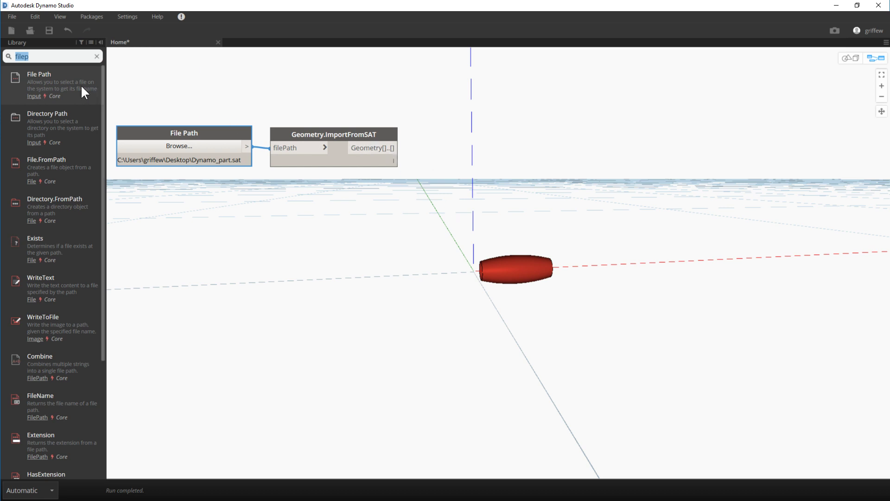
click(52, 57)
drag(52, 57, 2, 56)
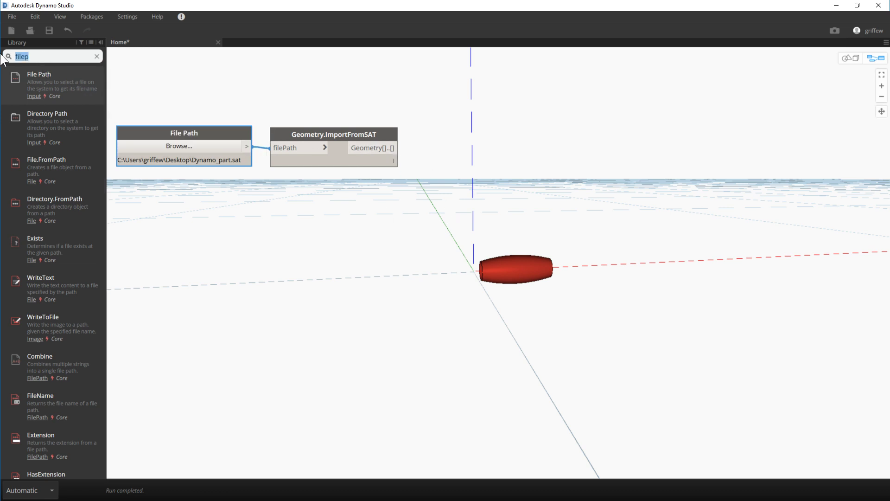
text(geo)
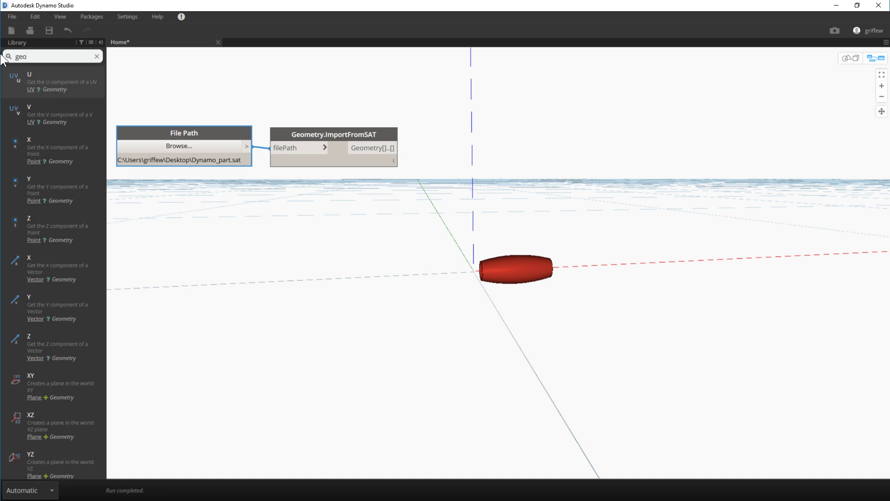
text(metry sc)
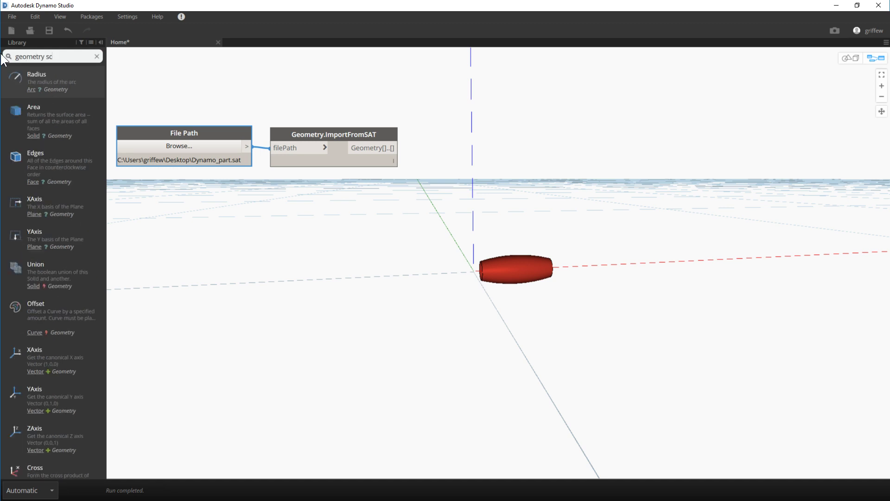
text(ale)
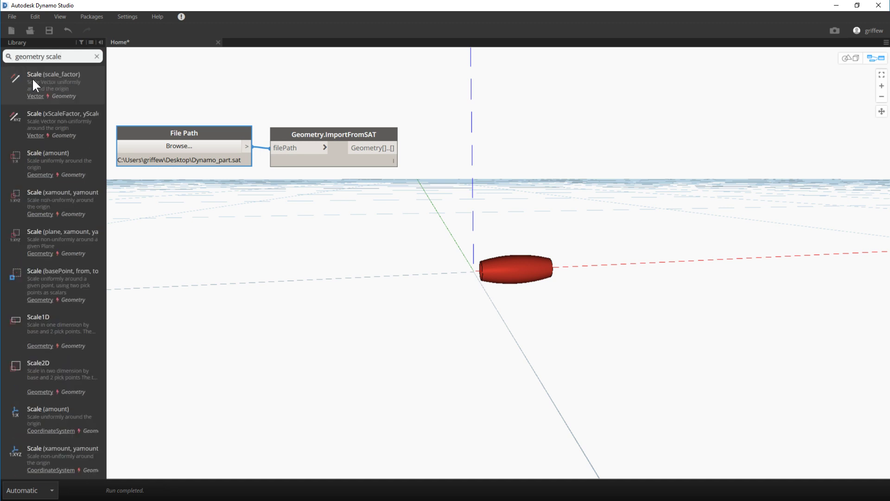
double_click(64, 164)
Dismiss the node name dialog and delete the duplicate Geometry.Scale node.
double_click(603, 297)
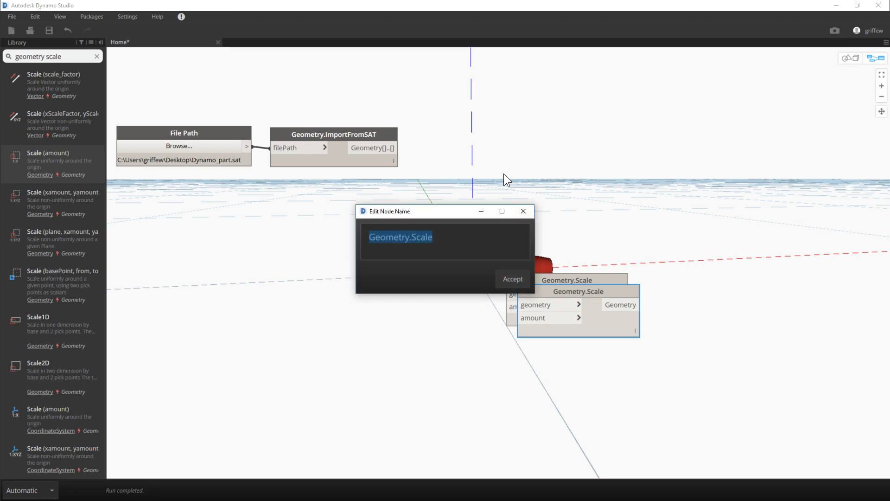
click(594, 291)
drag(595, 291, 508, 150)
key(Delete)
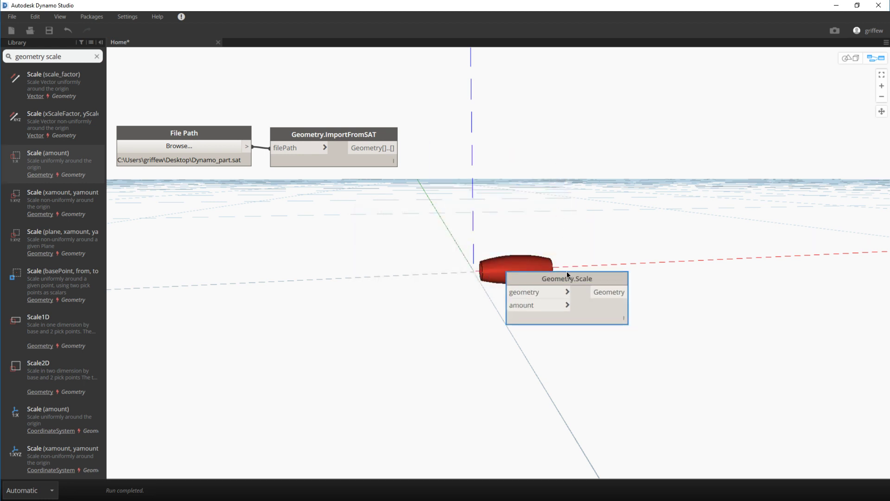
Place Geometry.Scale to the right of Geometry.ImportFromSAT and connect the imported geometry to its geometry input.
drag(571, 280, 483, 136)
click(394, 148)
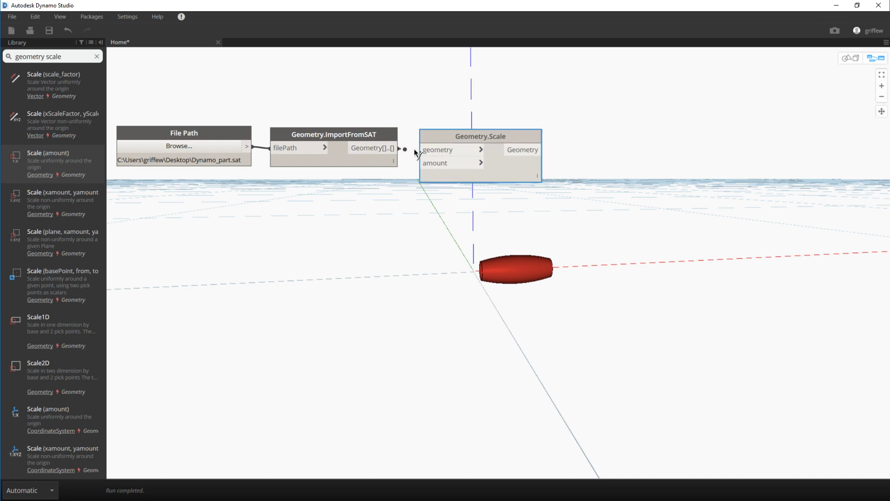
click(424, 150)
drag(437, 166, 437, 181)
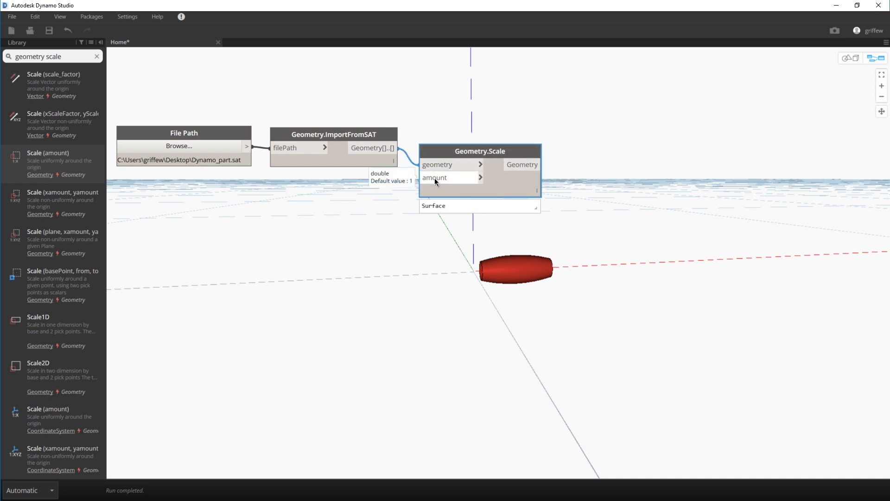
Add a Number node below Geometry.ImportFromSAT, connect it to the amount input of Geometry.Scale and set it to 10.
drag(62, 56, 3, 60)
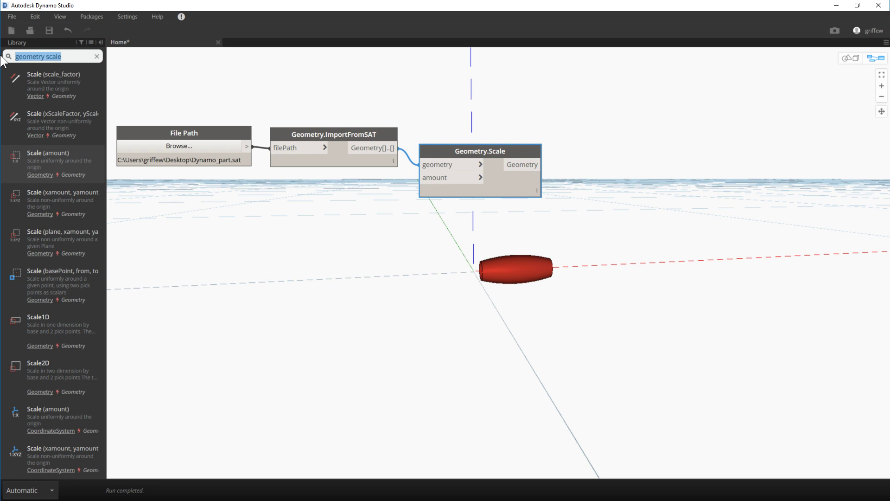
text(numbe)
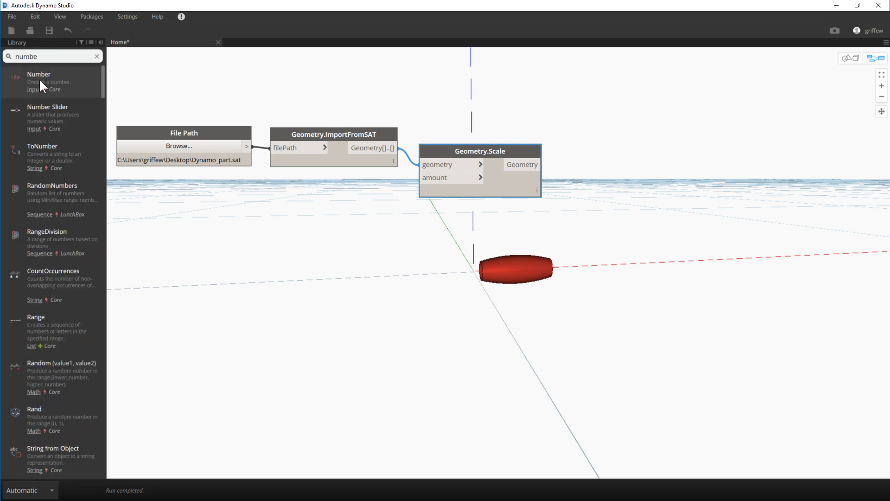
click(42, 86)
drag(500, 237, 428, 181)
double_click(380, 199)
text(10)
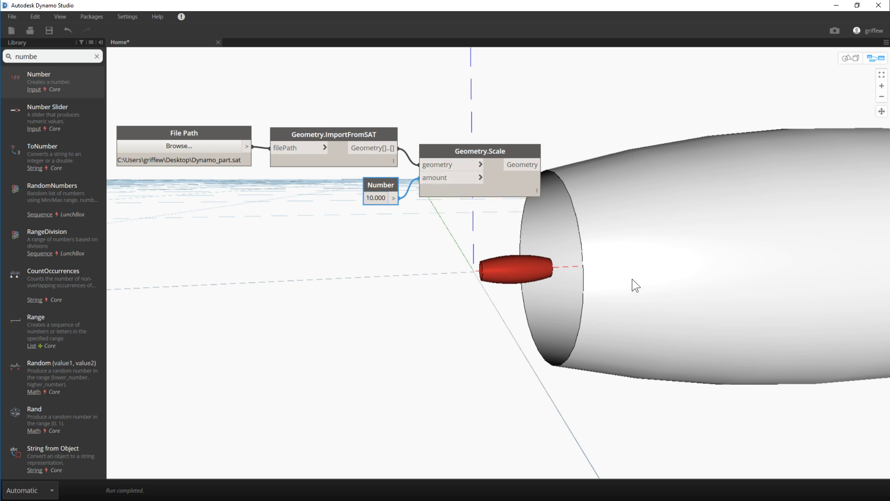
Turn off the geometry preview of the Geometry.ImportFromSAT node.
right_click(329, 130)
click(297, 195)
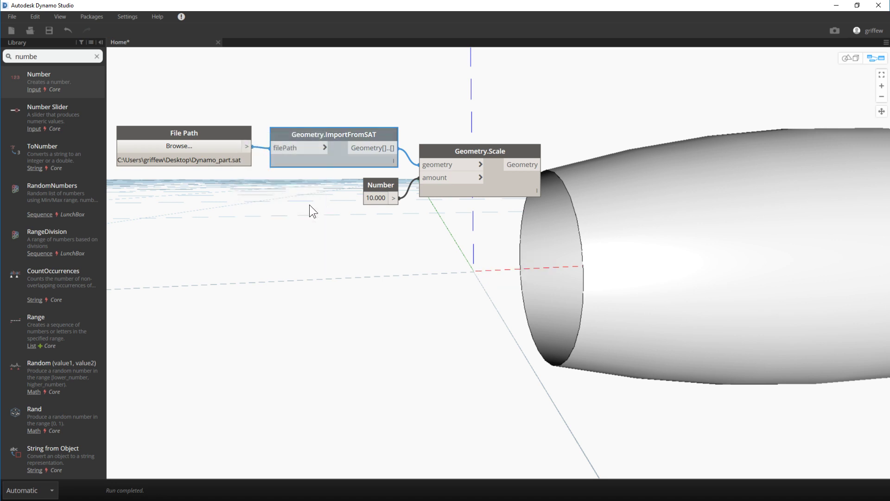
click(328, 248)
Inspect the whole scaled grip surface in geometry view navigation, and return to graph view navigation.
click(851, 58)
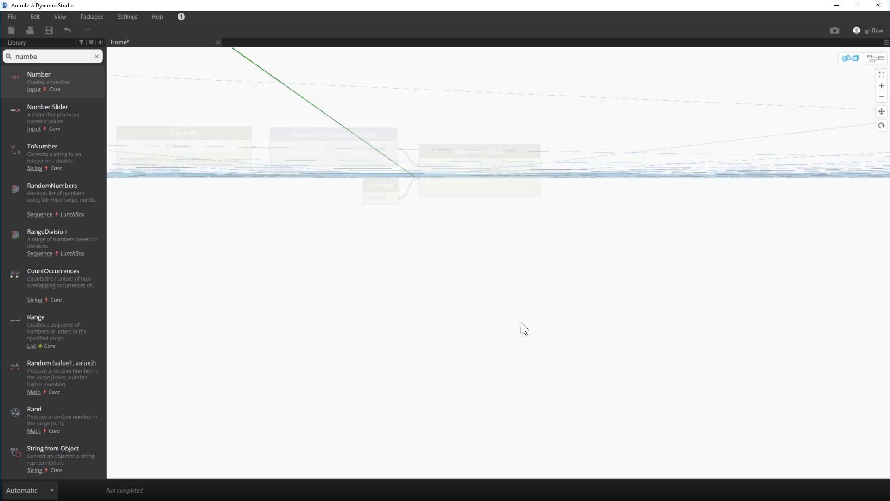
scroll(495, 299, down, 5)
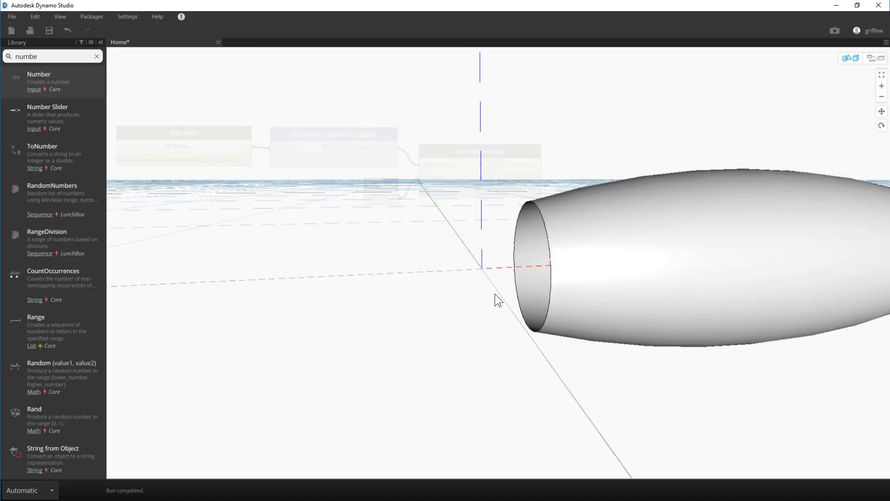
scroll(495, 294, down, 3)
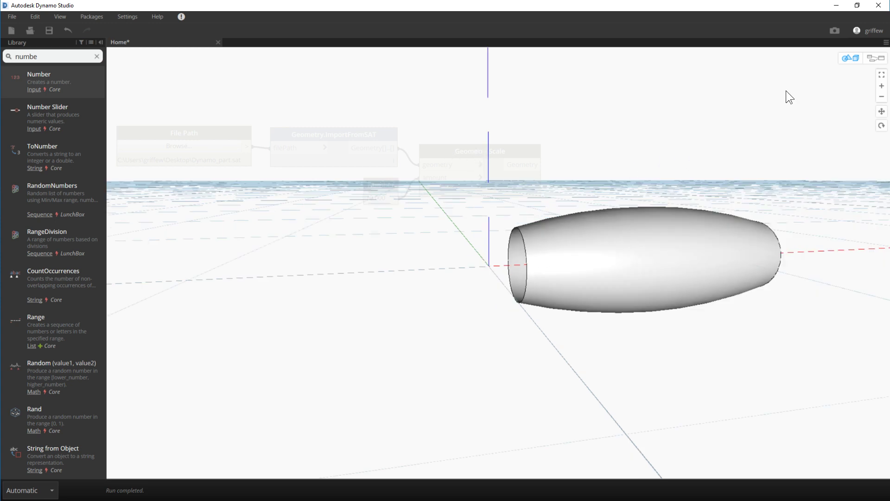
click(849, 63)
Select Geometry.Scale to highlight its surface, shift the node slightly down in the graph, and deselect it.
click(497, 154)
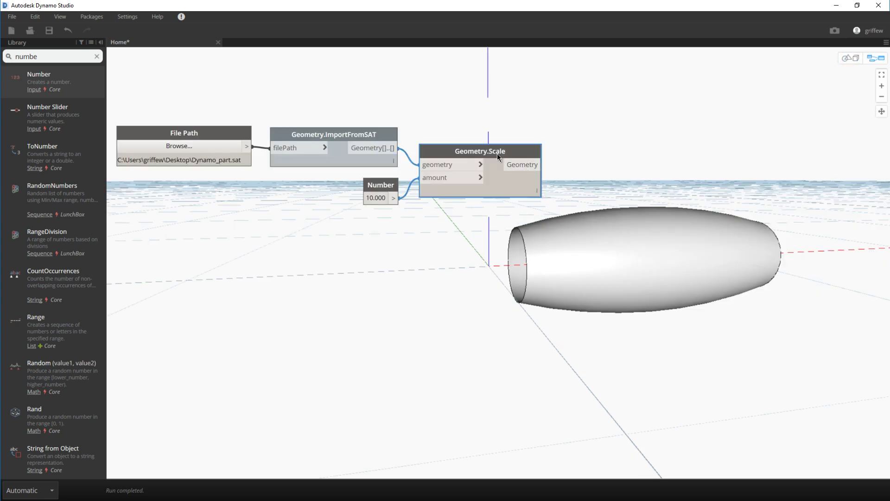
scroll(290, 210, down, 3)
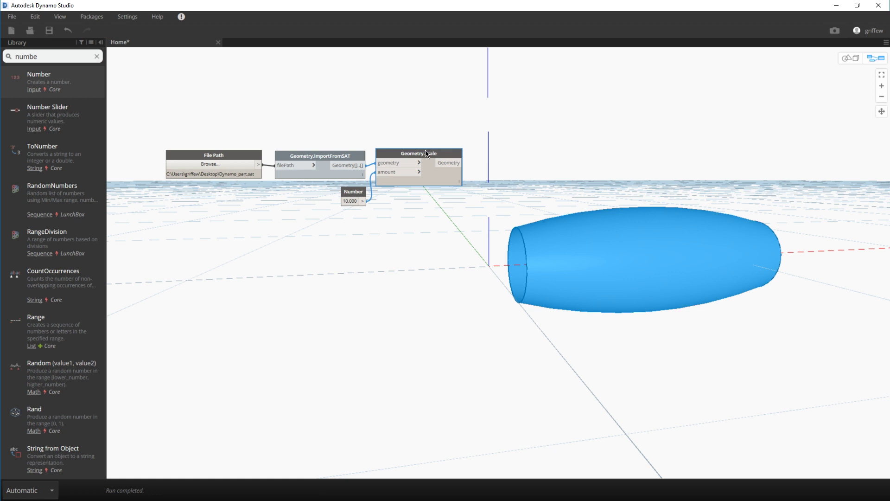
drag(425, 150, 426, 157)
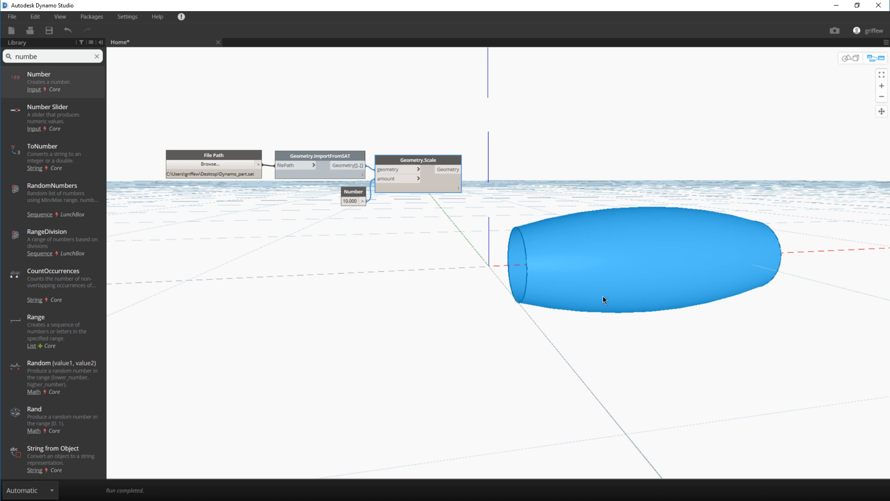
click(421, 254)
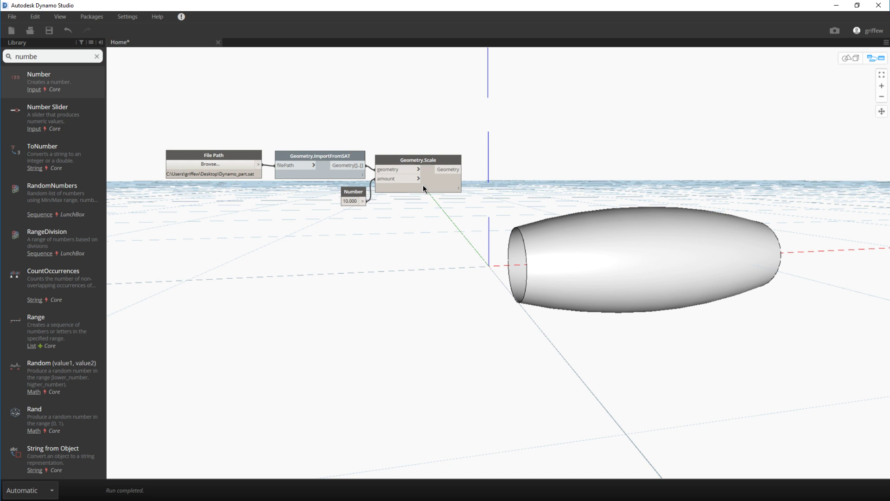
Search the library for "pointat" and place a Surface PointAtParameter node to the right of Geometry.Scale.
drag(42, 52, 2, 62)
text(point)
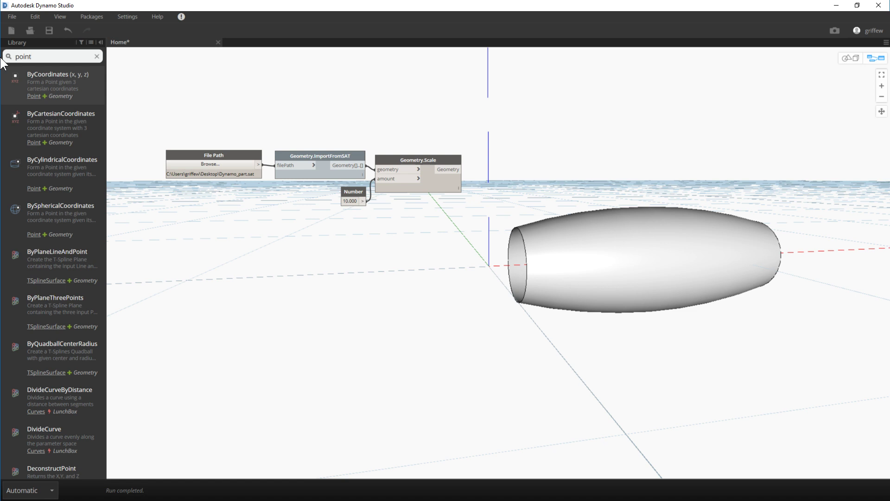
text(by)
key(BackSpace)
key(BackSpace)
text(at)
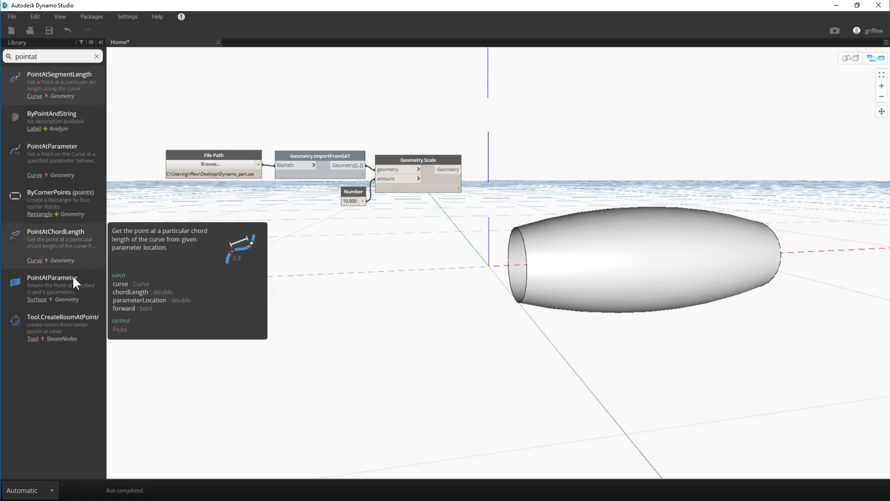
click(66, 289)
drag(519, 256, 514, 156)
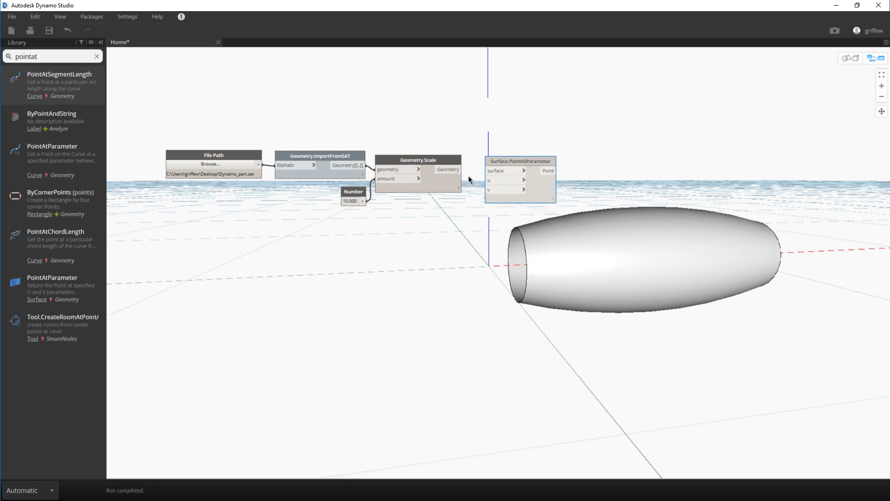
Connect the Geometry.Scale output to the surface input of Surface.PointAtParameter and align the node slightly lower beside it.
click(462, 170)
click(505, 172)
drag(514, 162, 507, 168)
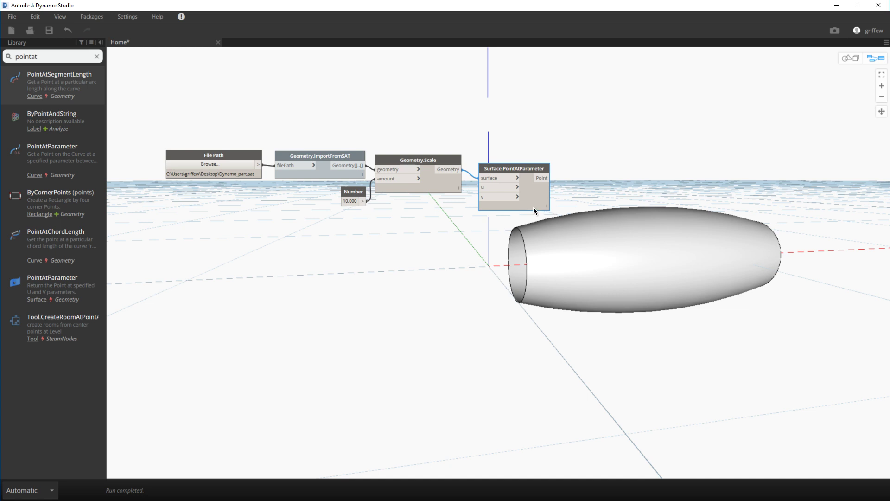
drag(519, 165, 516, 173)
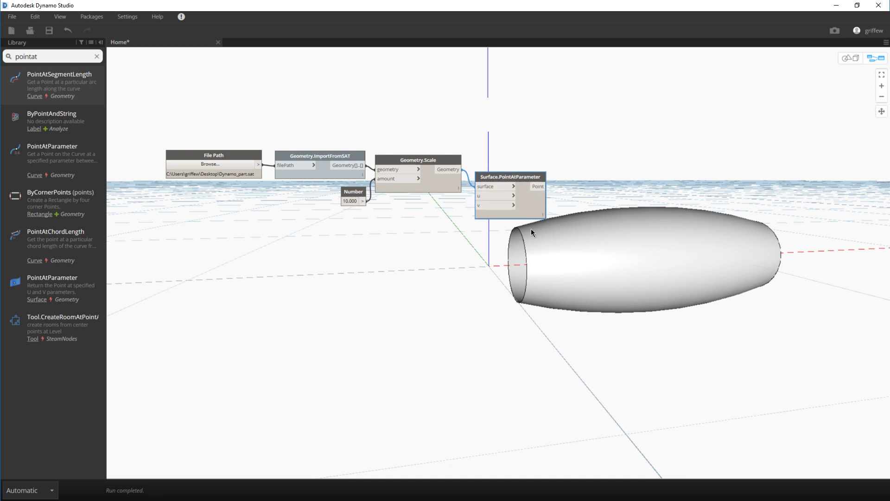
Search the library for "code" and place a Code Block node below Geometry.Scale.
drag(55, 57, 1, 57)
text(code)
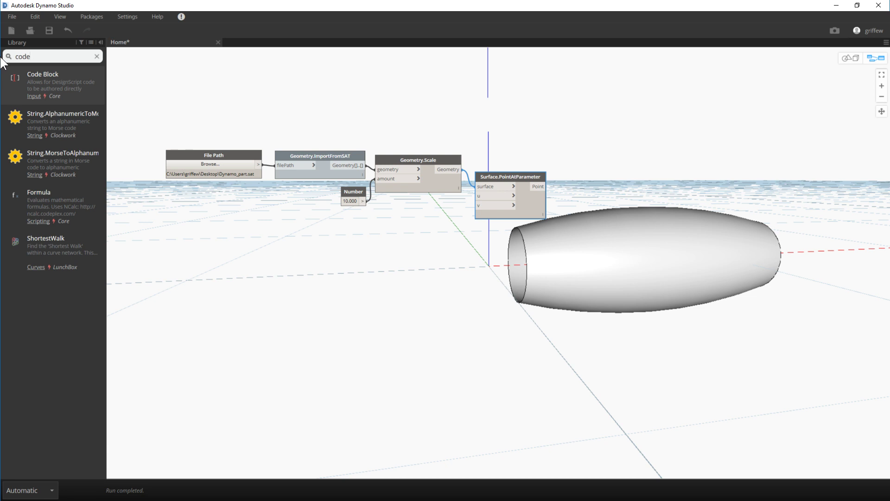
click(62, 80)
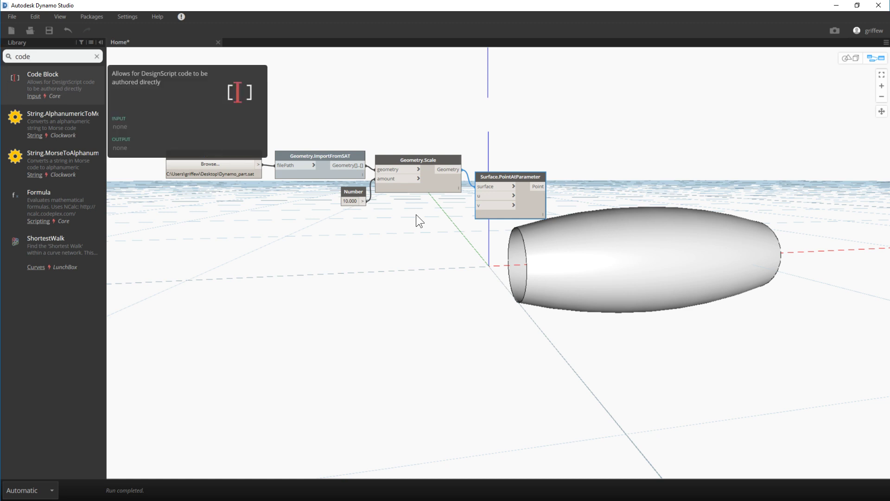
drag(545, 277, 418, 228)
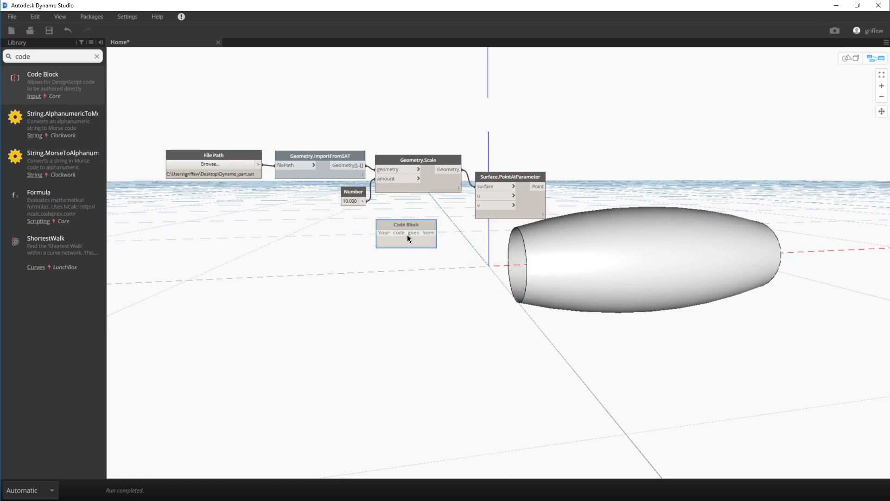
Enter two lines of 0..1..#20; in the Code Block, place it beside Surface.PointAtParameter, and connect its outputs to u and v.
text(0..1..)
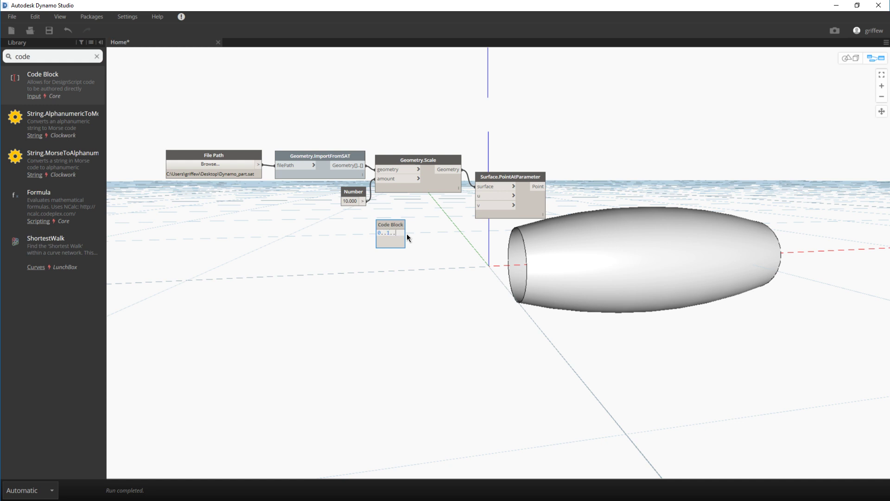
text(#20;)
key(Return)
text(0..1..#20;)
click(404, 225)
drag(405, 225, 435, 221)
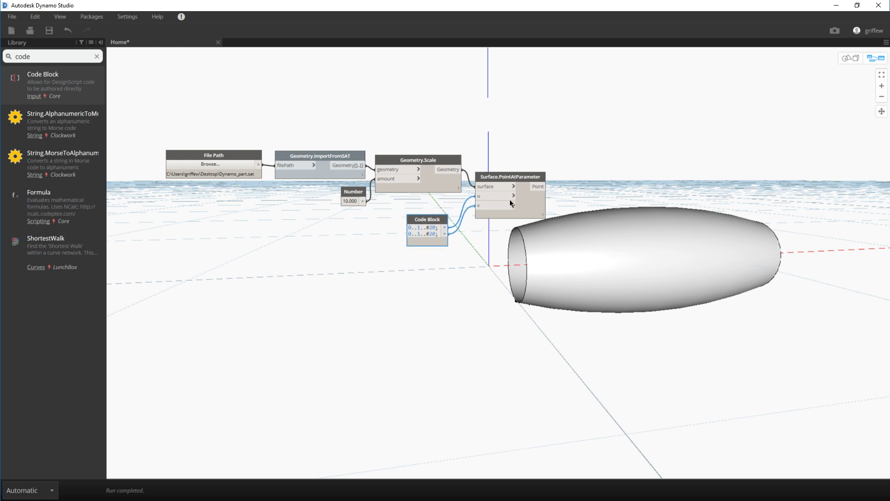
Move the Surface.PointAtParameter node slightly up and raise the Code Block closer beneath Geometry.Scale.
drag(500, 177, 504, 171)
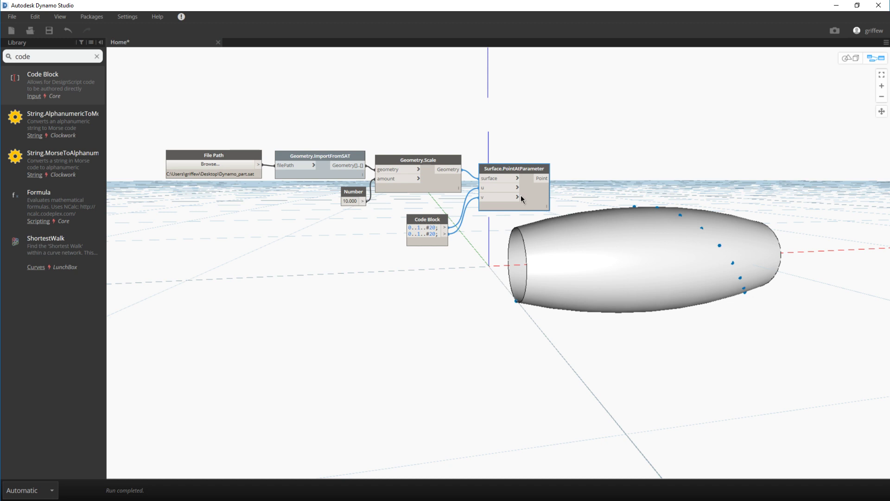
drag(446, 225, 448, 210)
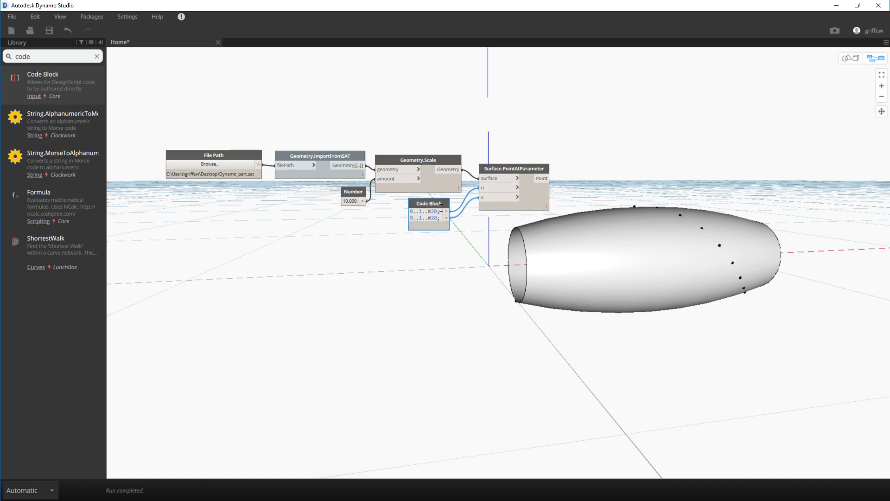
mouse_move(456, 214)
drag(516, 171, 517, 168)
mouse_move(519, 168)
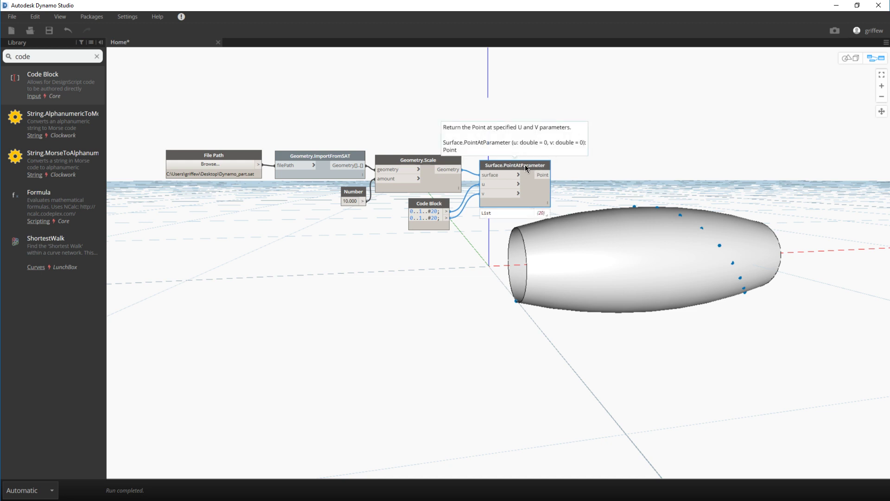
drag(525, 165, 522, 165)
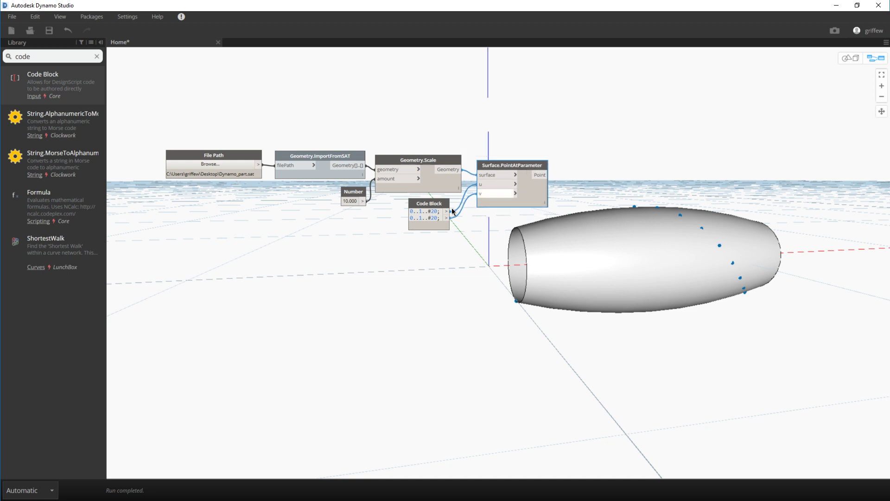
Set the lacing of Surface.PointAtParameter to Cross Product to generate a grid of points across the grip surface.
right_click(528, 192)
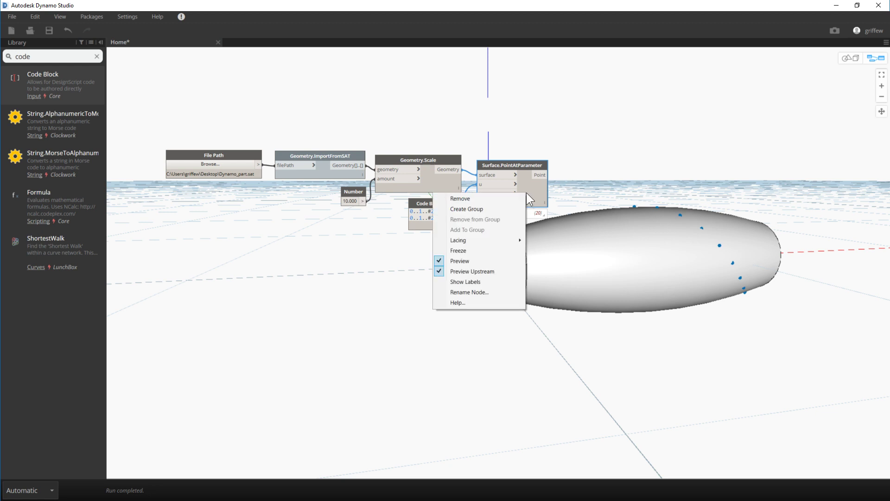
mouse_move(472, 236)
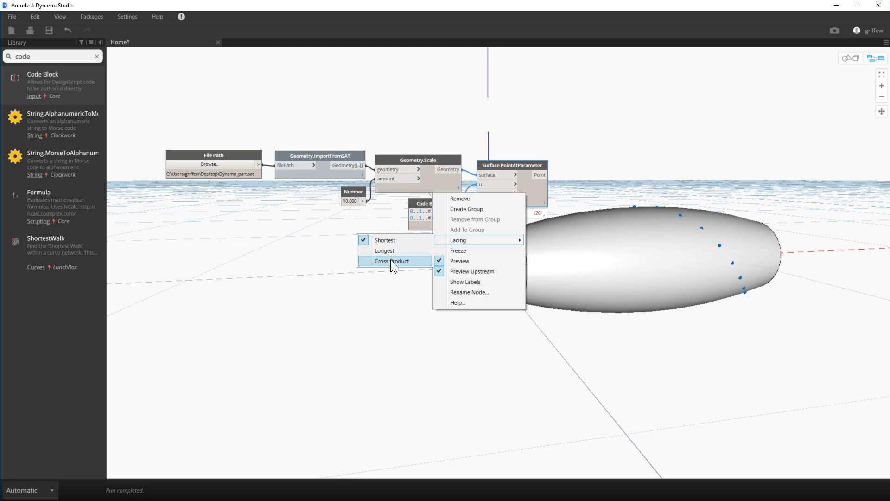
click(391, 261)
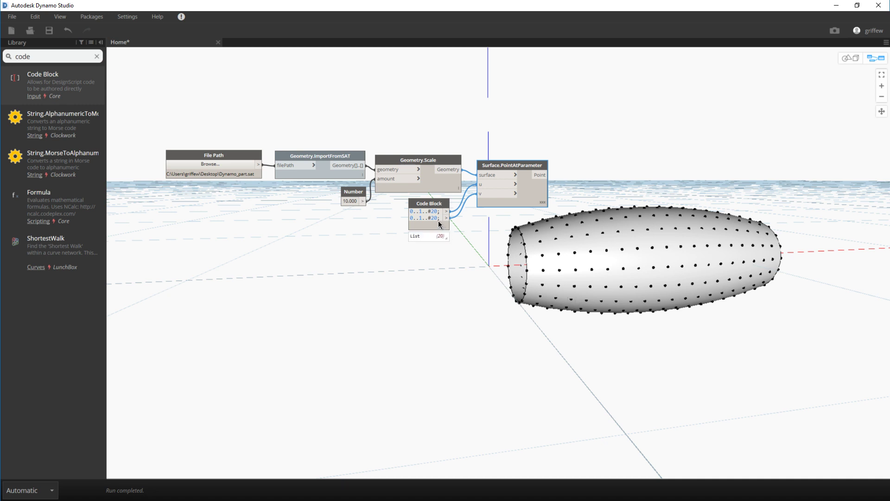
scroll(291, 96, down, 2)
scroll(547, 157, up, 2)
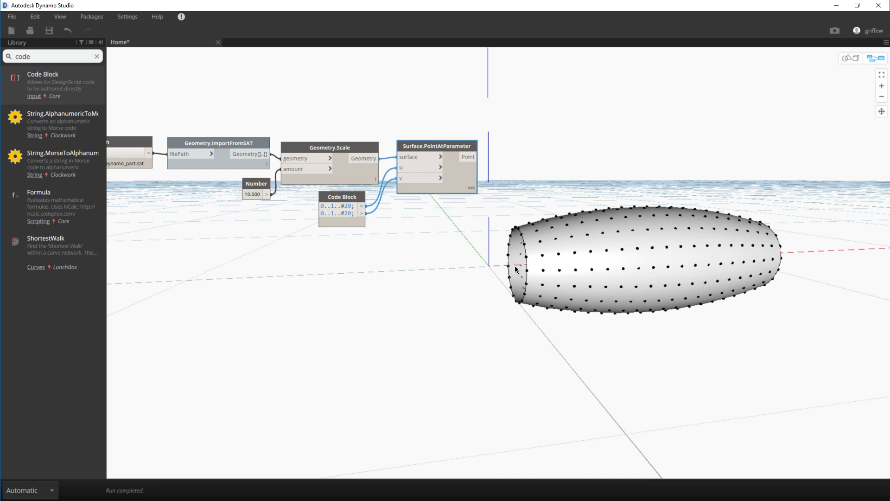
scroll(446, 254, down, 1)
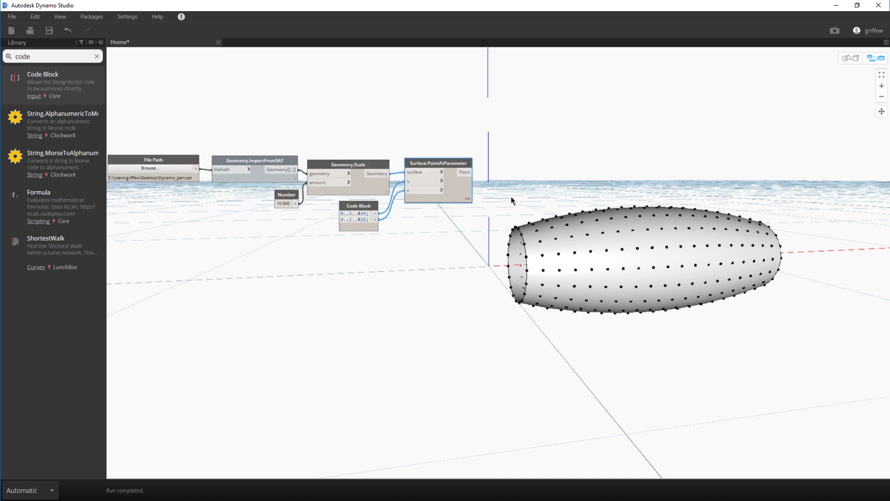
scroll(534, 202, up, 1)
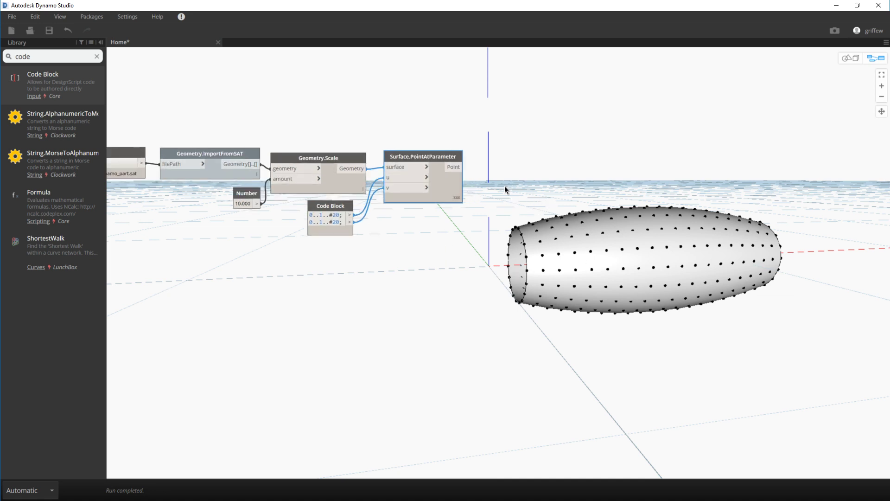
Clear the library search, expand the LunchBox category to view its subcategories, and collapse it again.
mouse_move(208, 159)
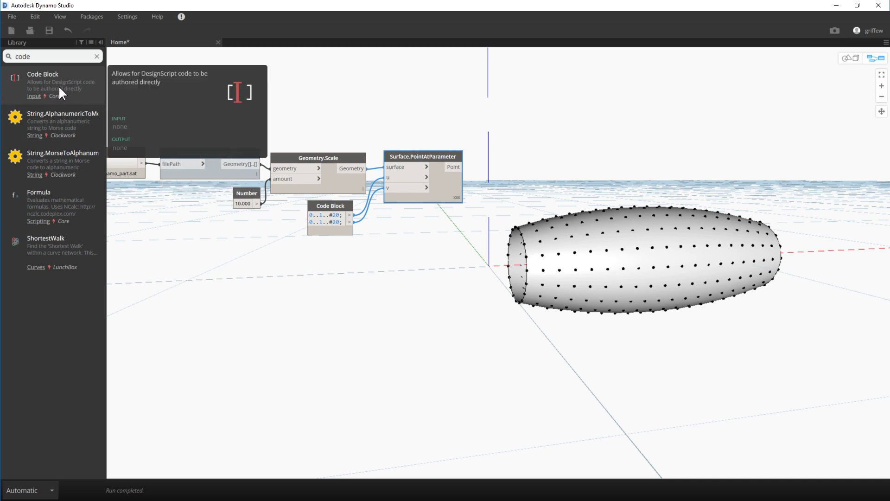
key(ctrl+a)
key(BackSpace)
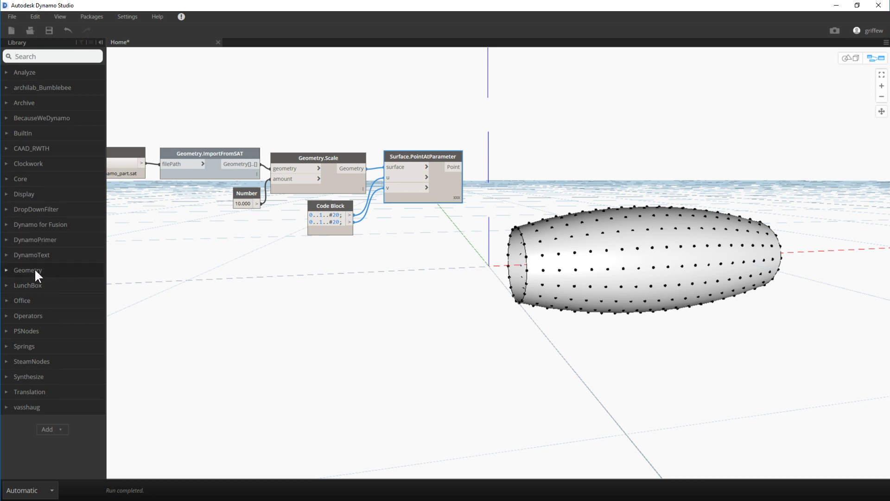
click(9, 291)
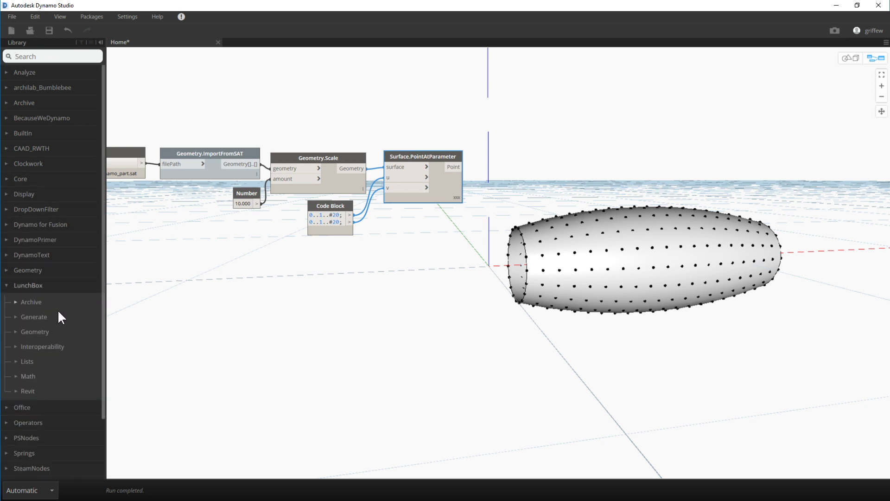
click(10, 291)
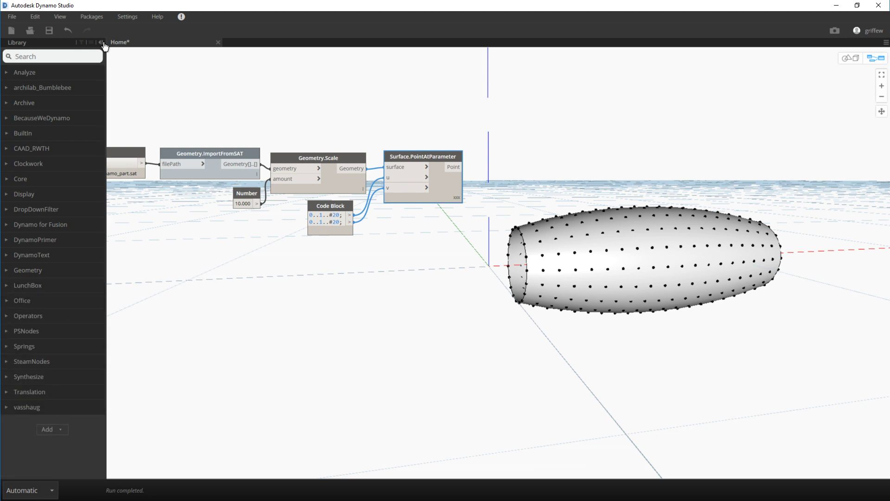
Show the online package search window twice, moving it aside and closing it each time.
click(92, 17)
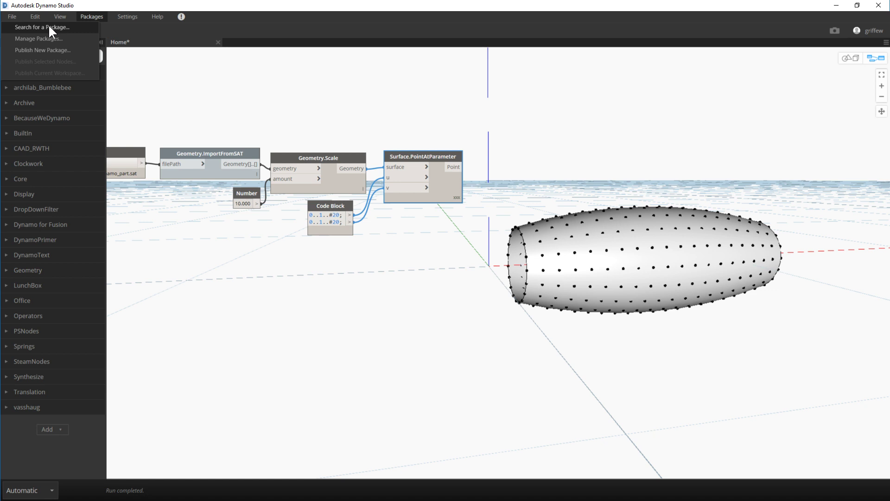
click(50, 27)
drag(416, 121, 373, 99)
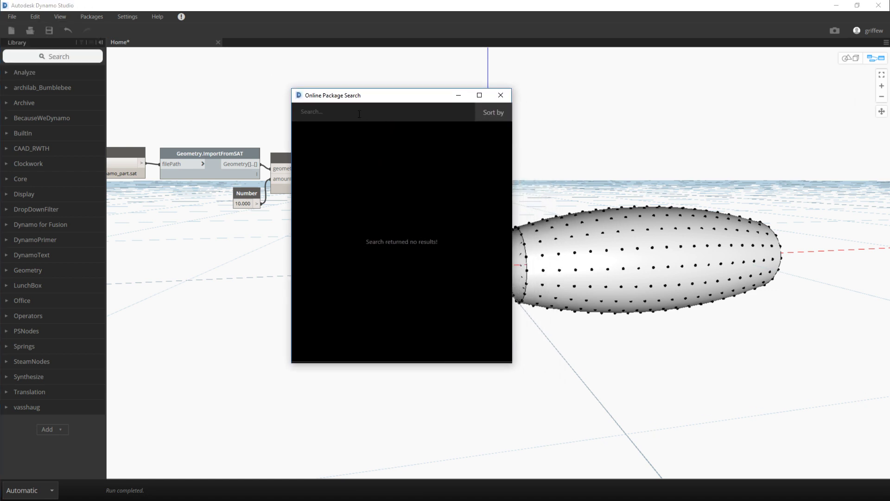
drag(395, 100, 397, 112)
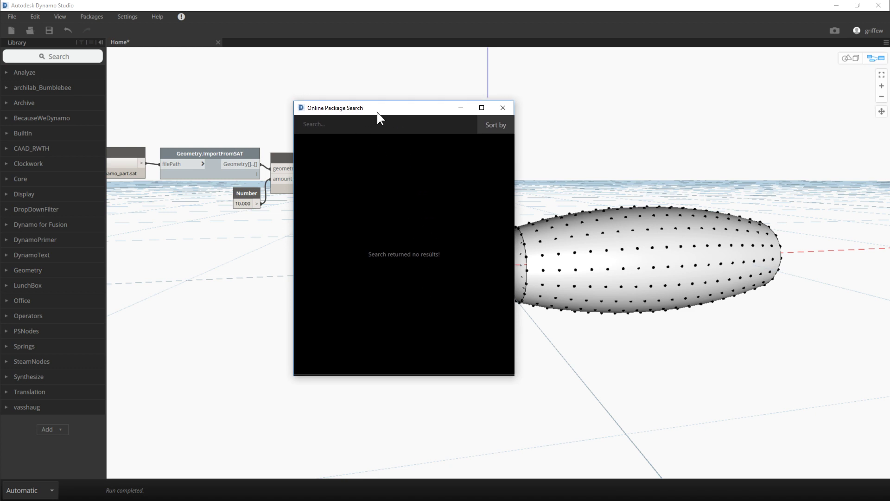
drag(378, 113, 349, 109)
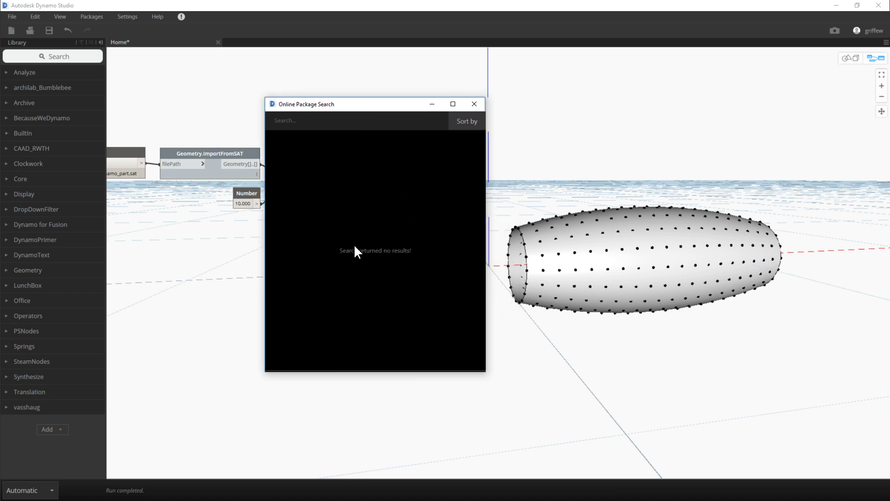
click(474, 104)
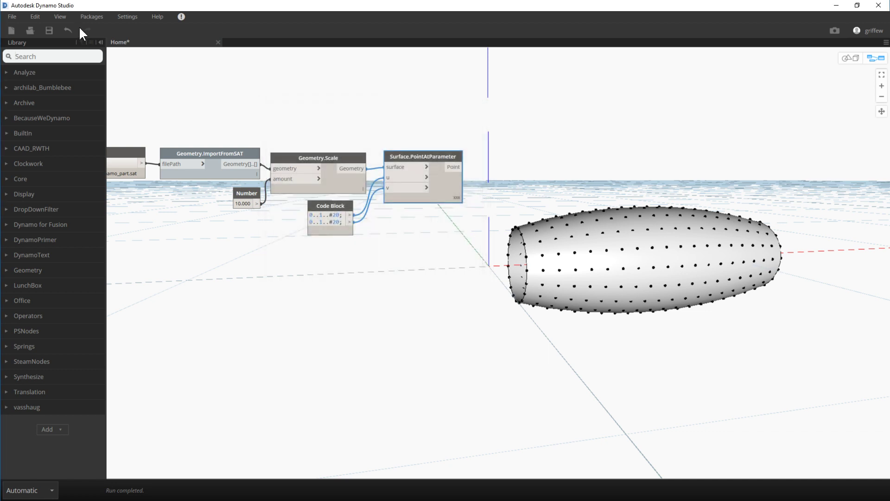
click(91, 17)
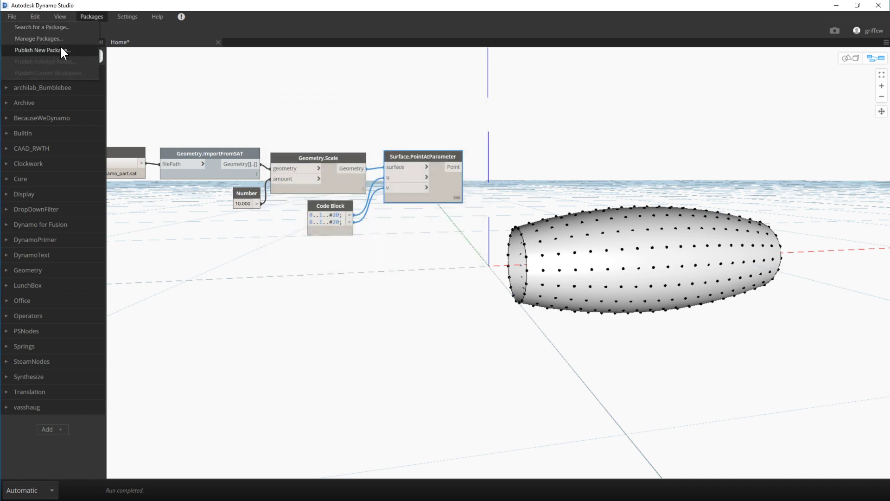
click(53, 30)
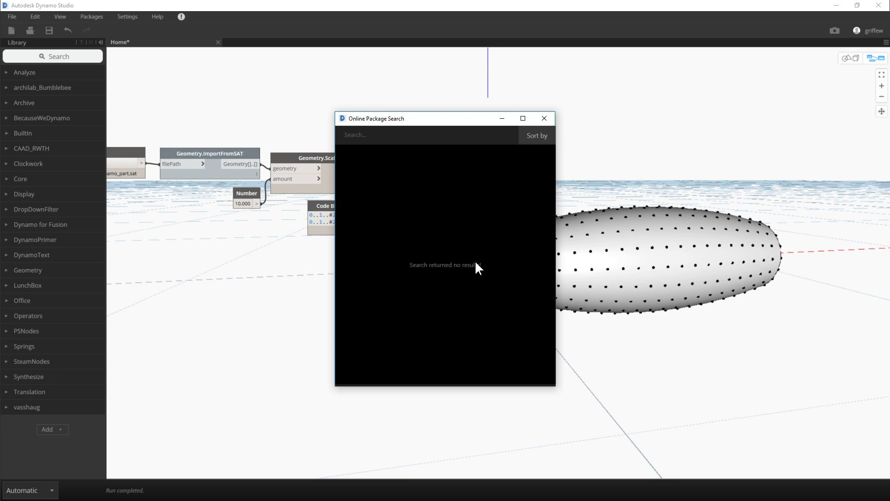
drag(488, 123, 357, 128)
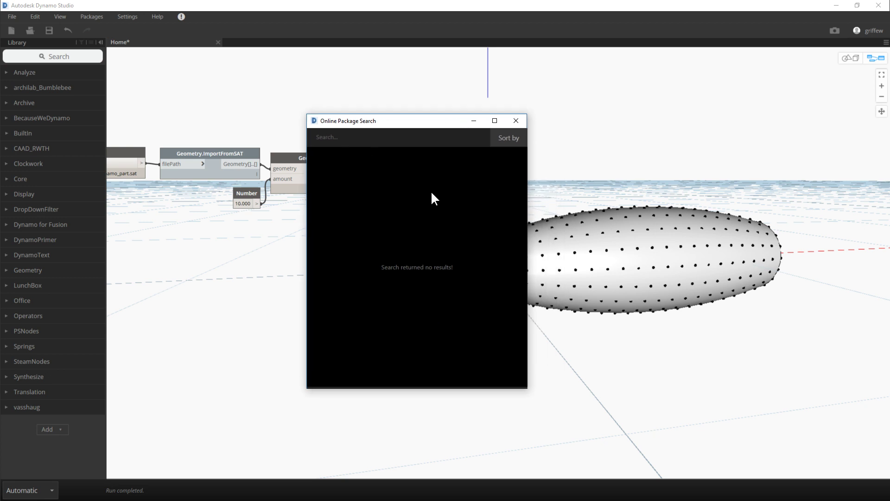
drag(423, 121, 401, 122)
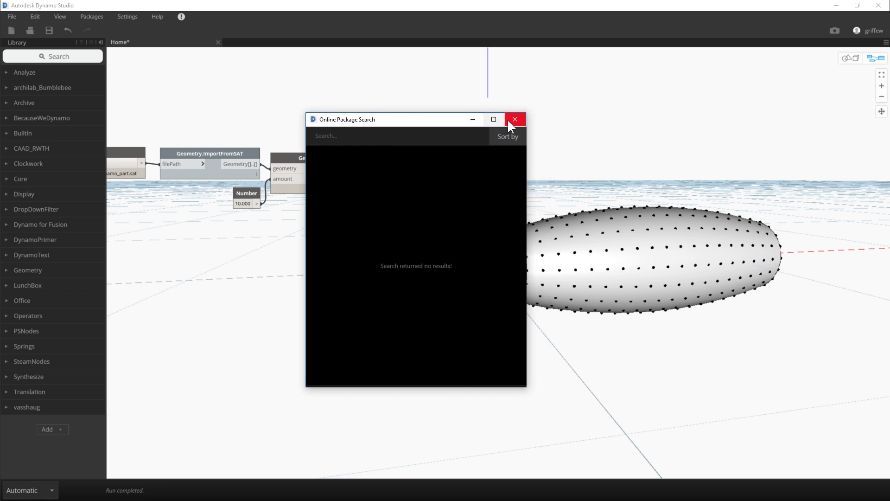
click(516, 119)
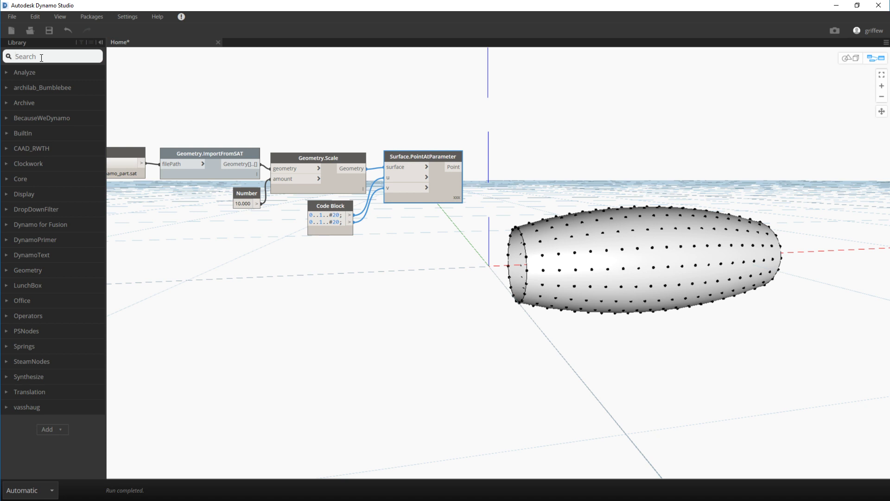
Find "sphere" in the node library, add a Sphere.ByCenterPointRadius node and place it beside Surface.PointAtParameter.
text(s)
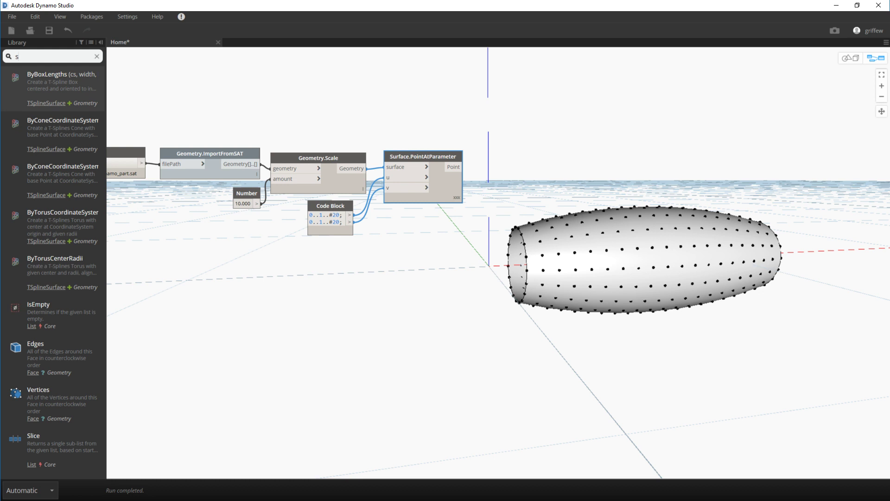
text(phe)
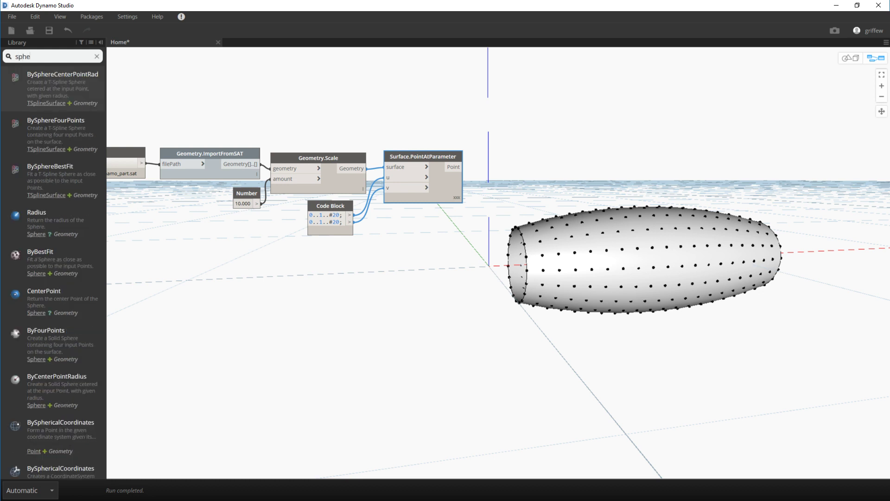
text(re)
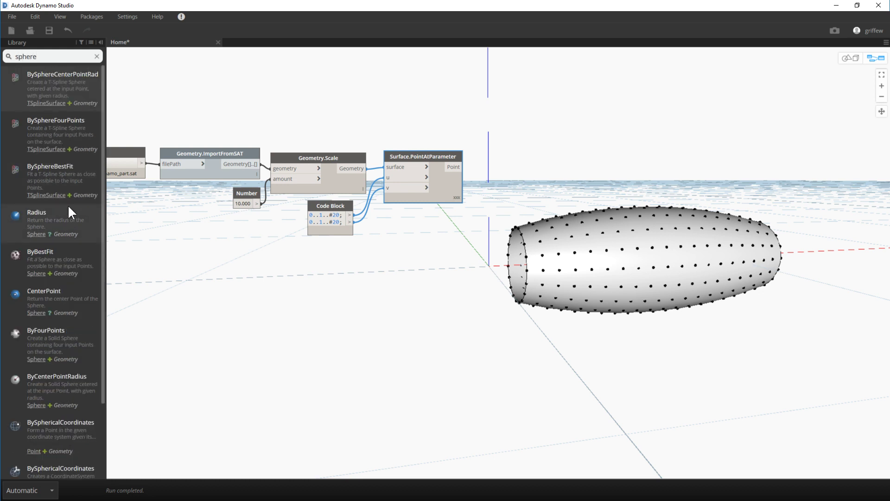
mouse_move(66, 188)
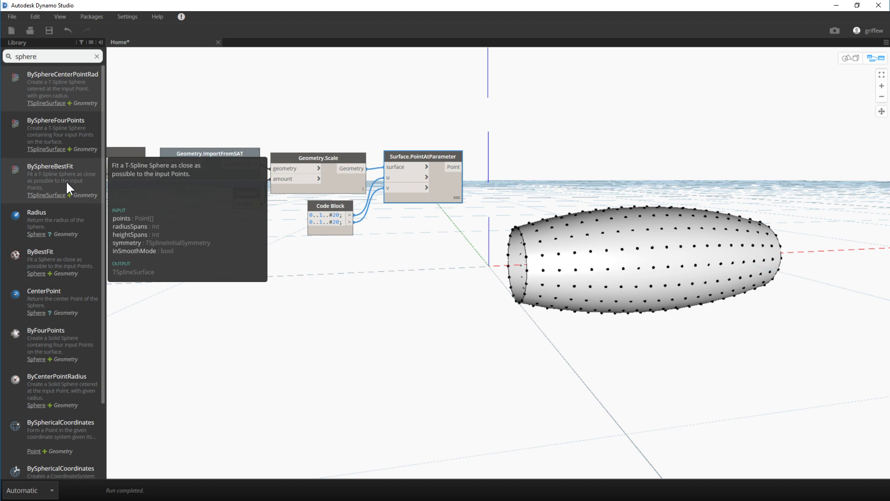
scroll(67, 260, down, 2)
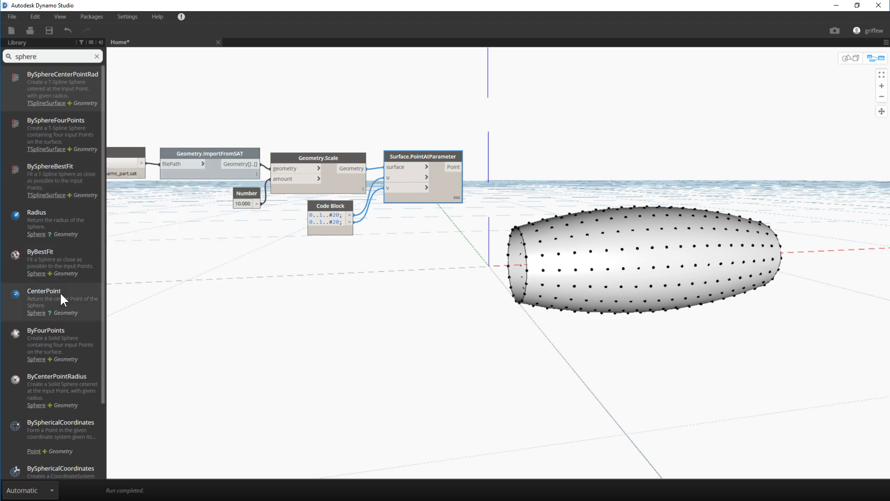
mouse_move(71, 305)
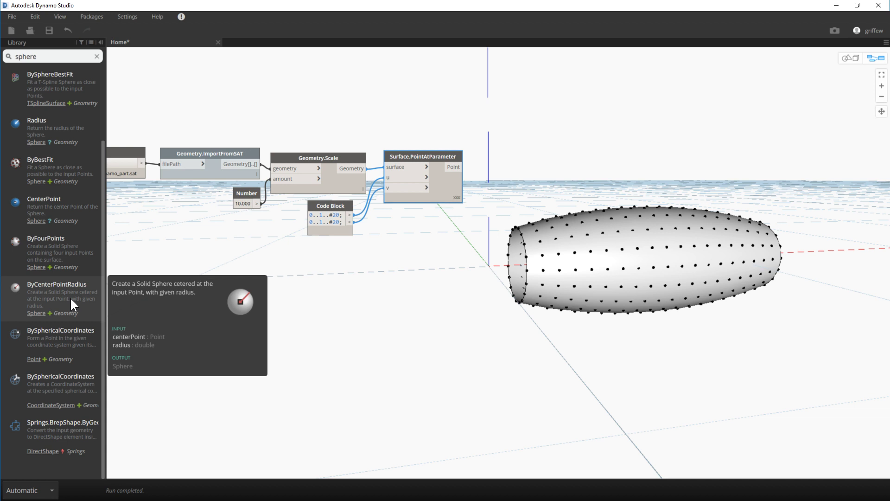
click(51, 297)
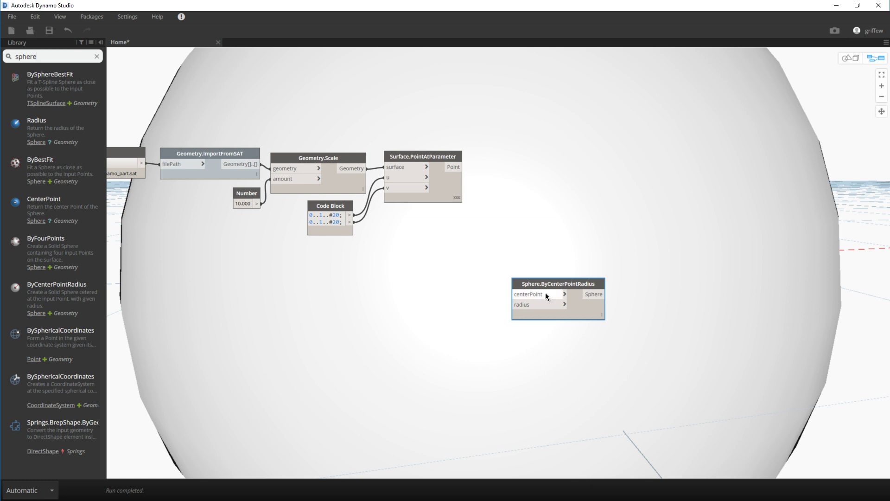
drag(548, 284, 522, 186)
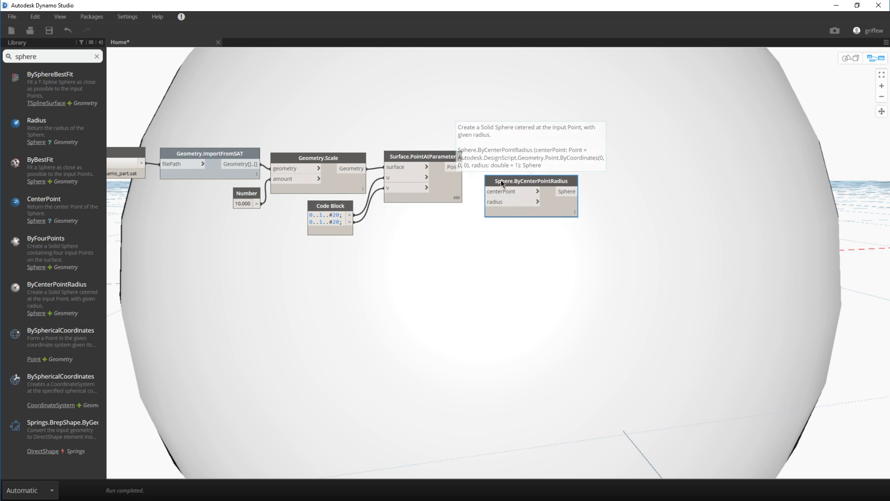
drag(502, 182, 512, 181)
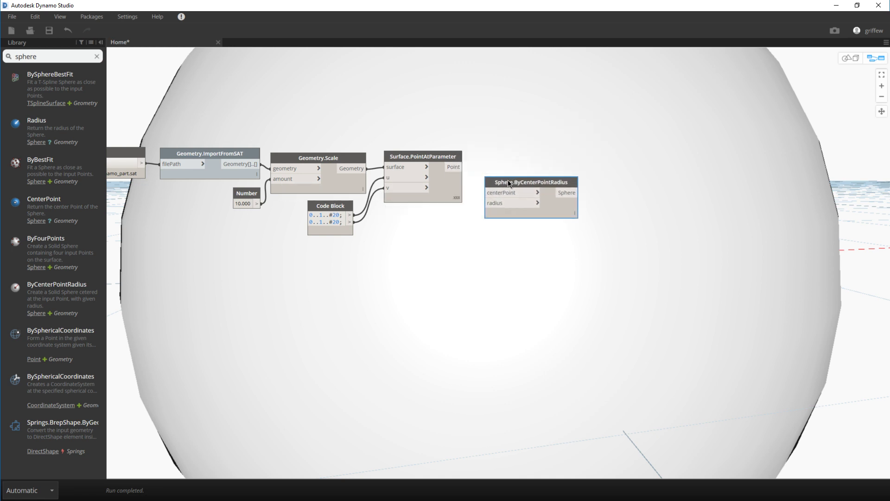
Duplicate the Number node beneath Surface.PointAtParameter, set the copy to 0.020 and connect it to the sphere node's radius input.
click(251, 193)
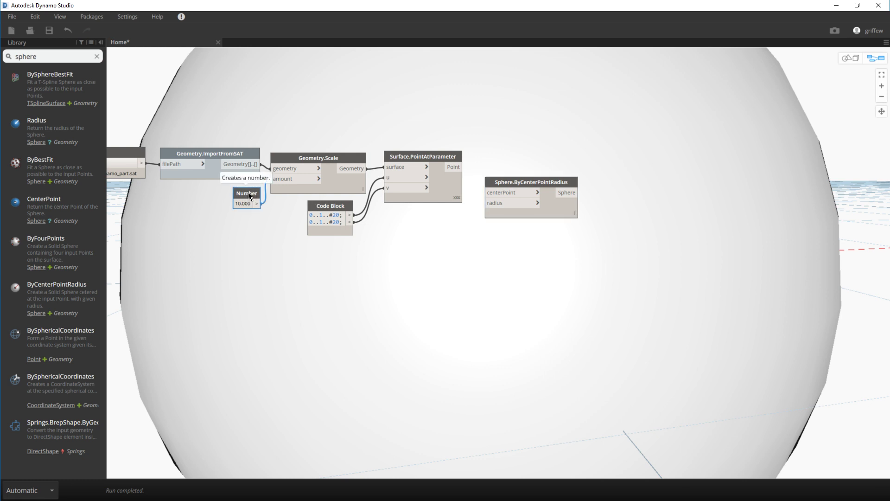
key(ctrl+v)
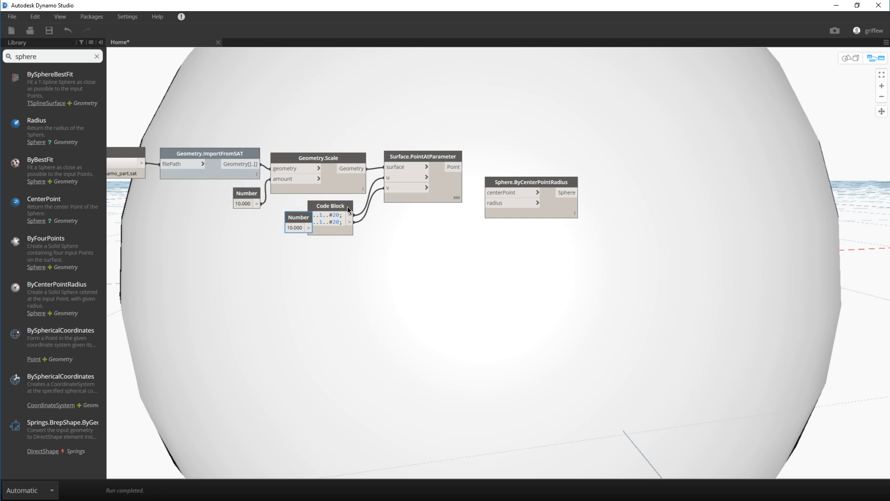
drag(305, 219, 450, 216)
click(443, 227)
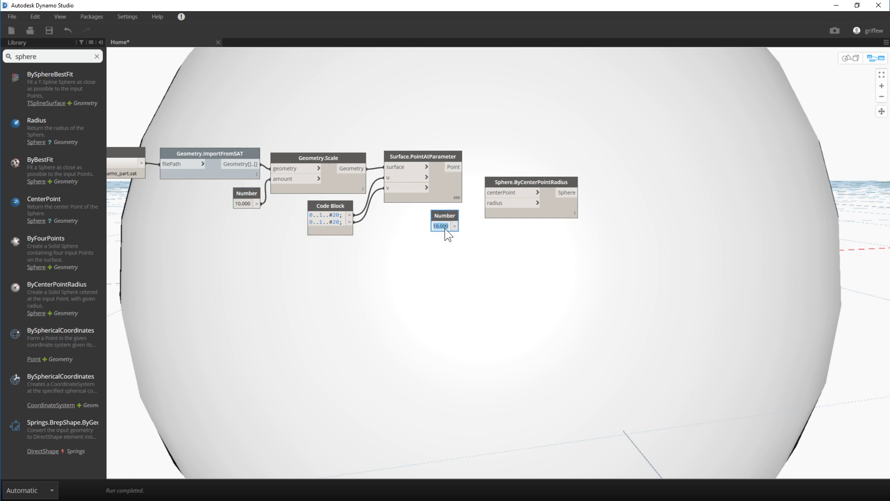
text(.020)
drag(452, 226, 512, 205)
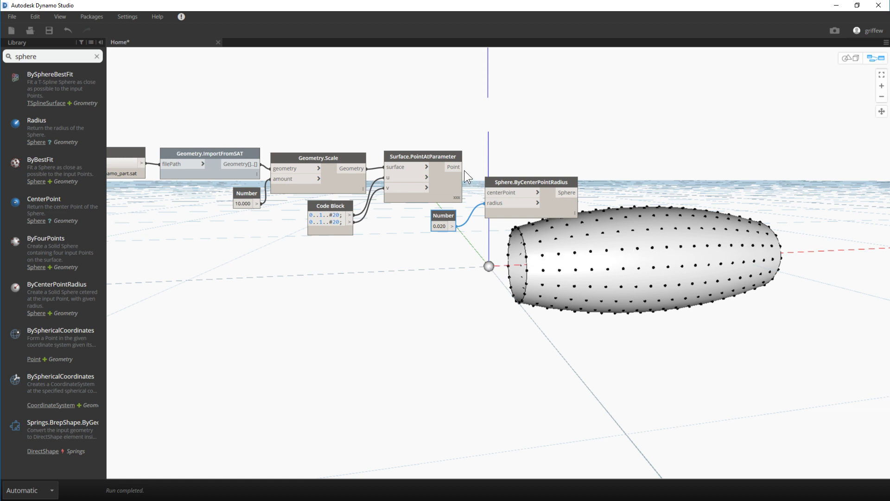
Connect the Point output of Surface.PointAtParameter to the sphere node's centerPoint input and raise the sphere node roughly level with it.
mouse_move(457, 168)
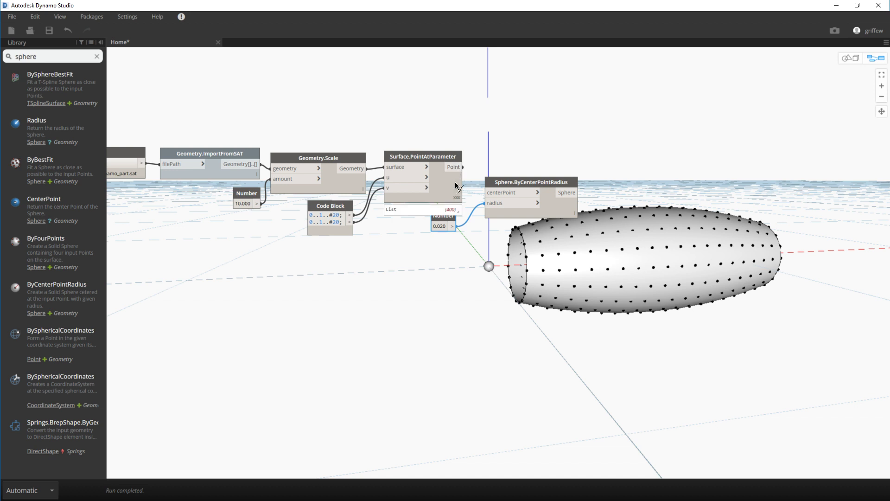
click(462, 167)
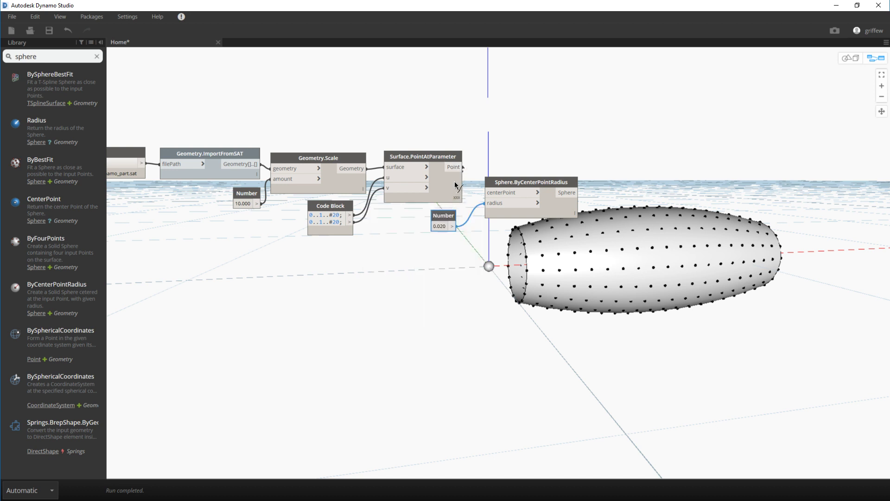
click(500, 193)
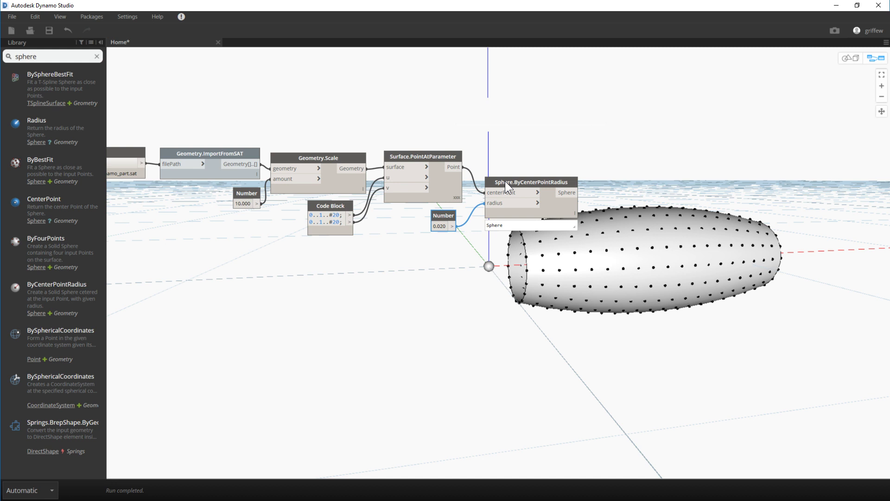
drag(507, 183, 508, 161)
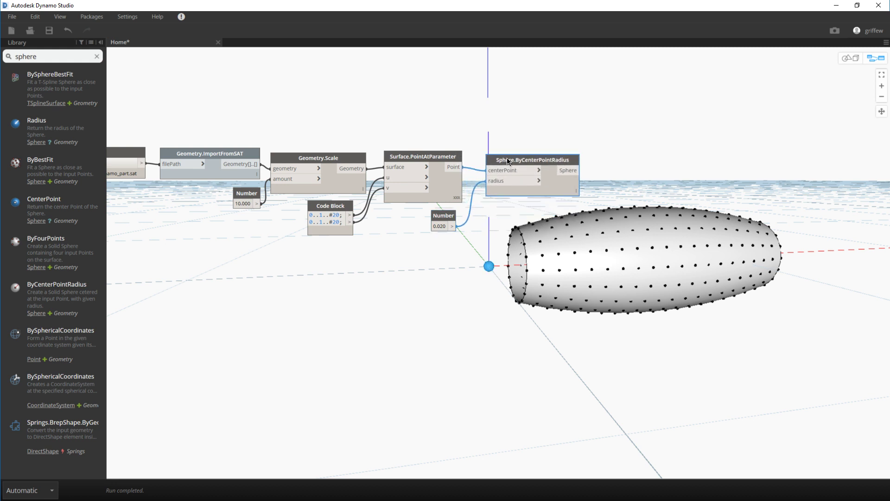
mouse_move(509, 161)
click(435, 162)
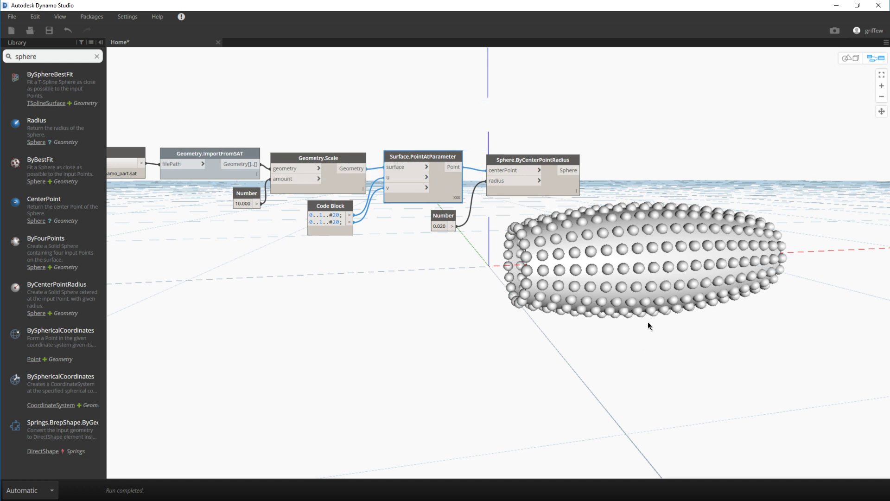
Shift the Sphere.ByCenterPointRadius node slightly closer to Surface.PointAtParameter so the two nodes line up.
middle_drag(651, 324, 628, 336)
click(872, 65)
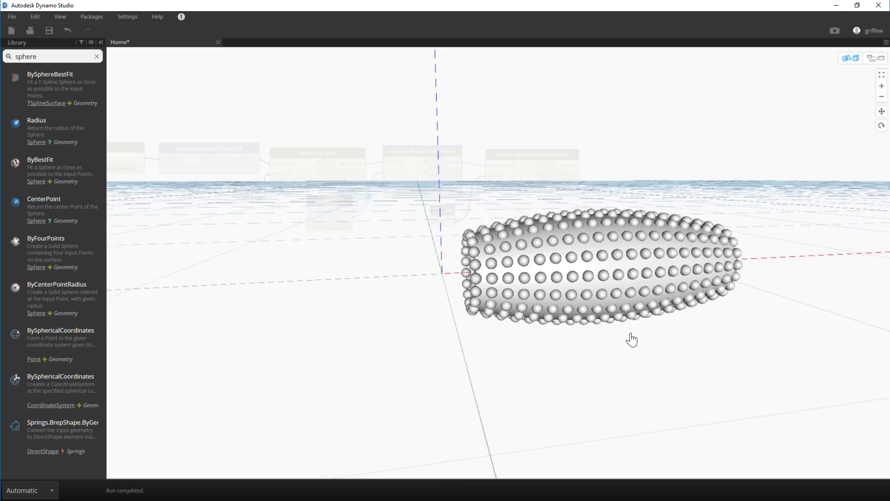
right_drag(630, 339, 544, 312)
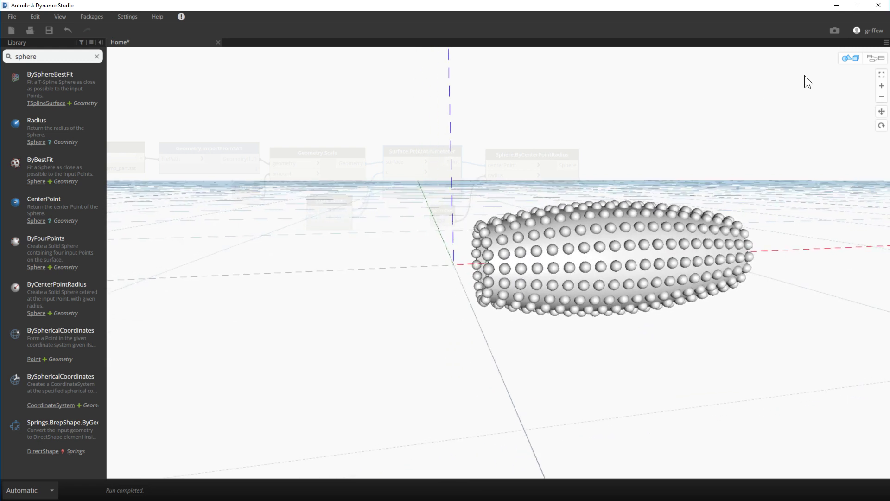
click(877, 58)
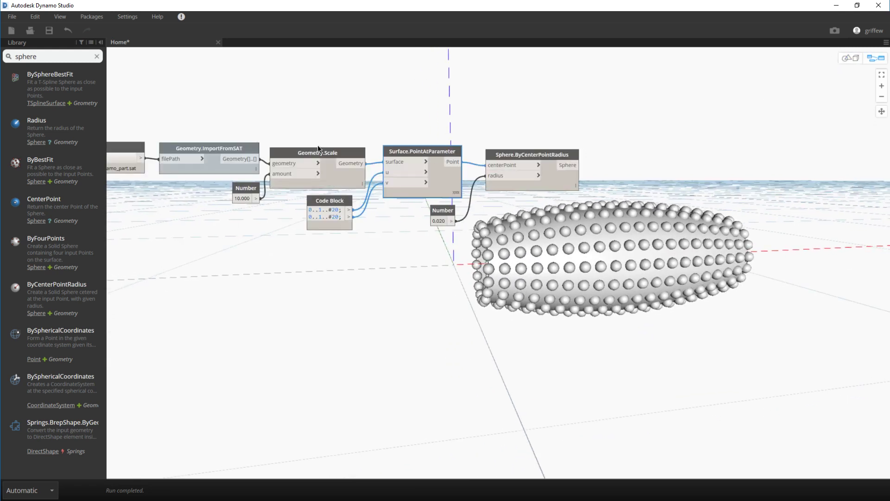
middle_drag(444, 157, 430, 153)
middle_drag(585, 167, 553, 162)
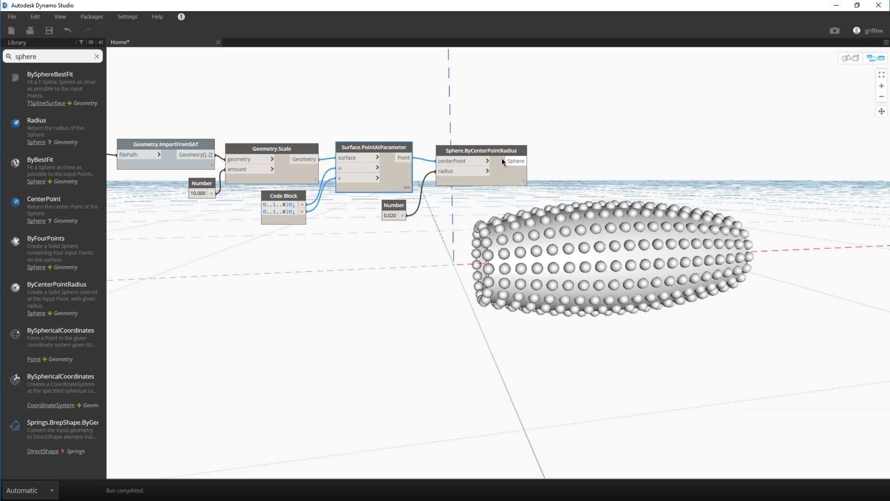
drag(492, 155, 485, 151)
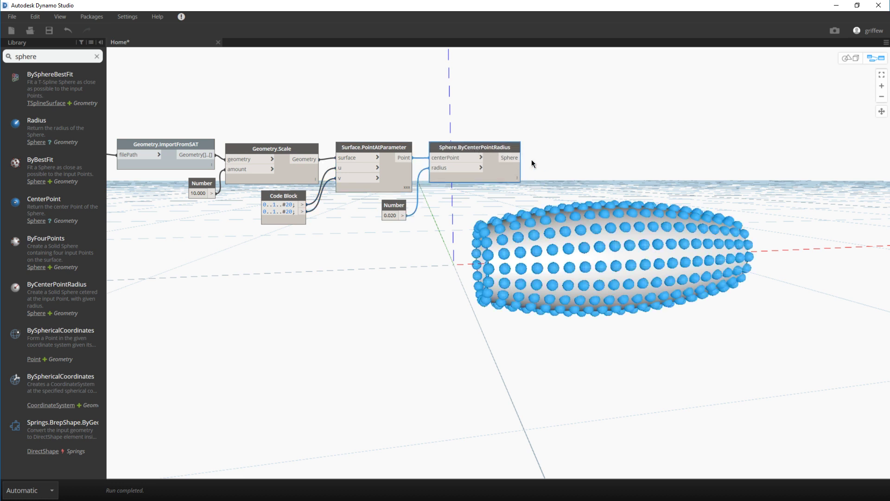
click(518, 245)
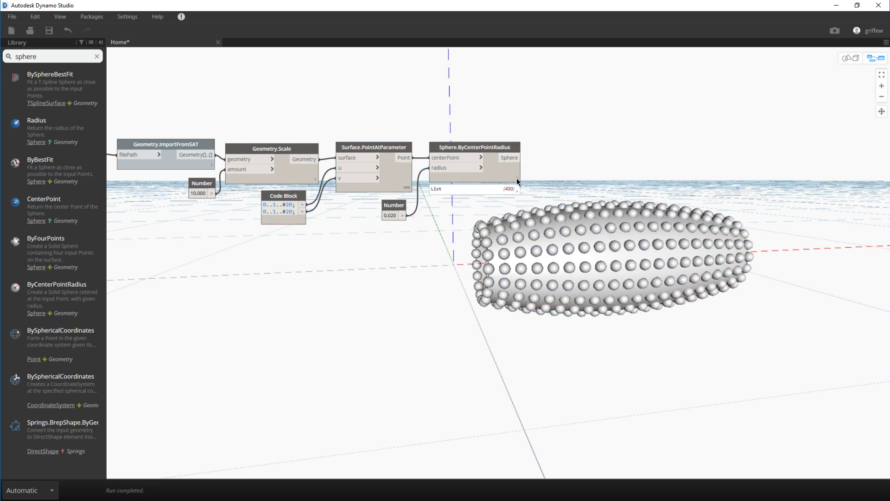
mouse_move(512, 189)
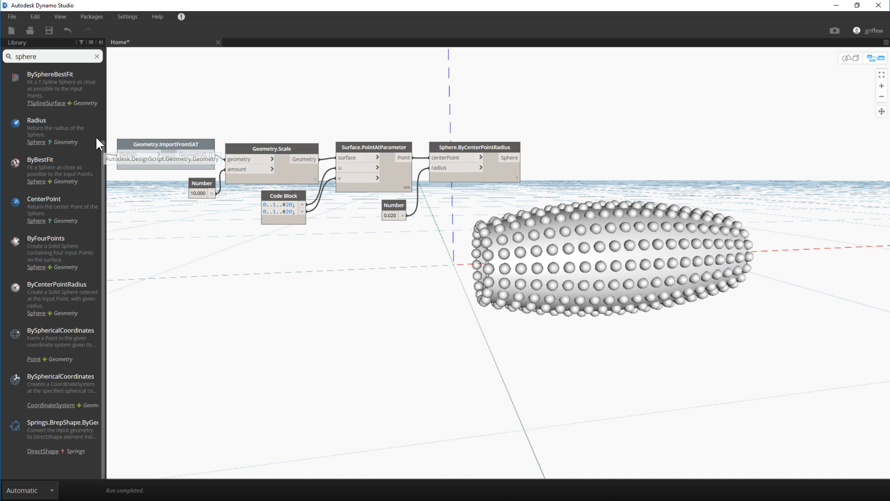
Find "union" in the node library, place a Solid.ByUnion node after the sphere node and connect Sphere to its solids input.
drag(60, 55, 3, 57)
text(u)
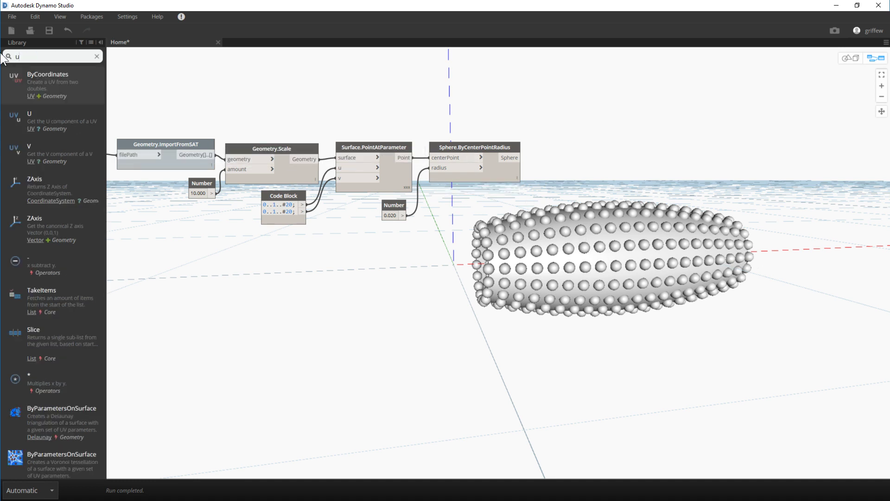
text(nion)
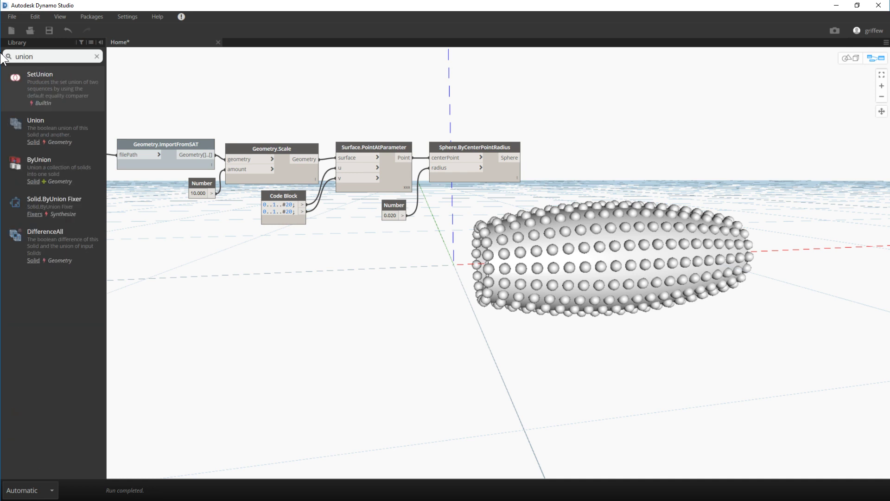
click(54, 171)
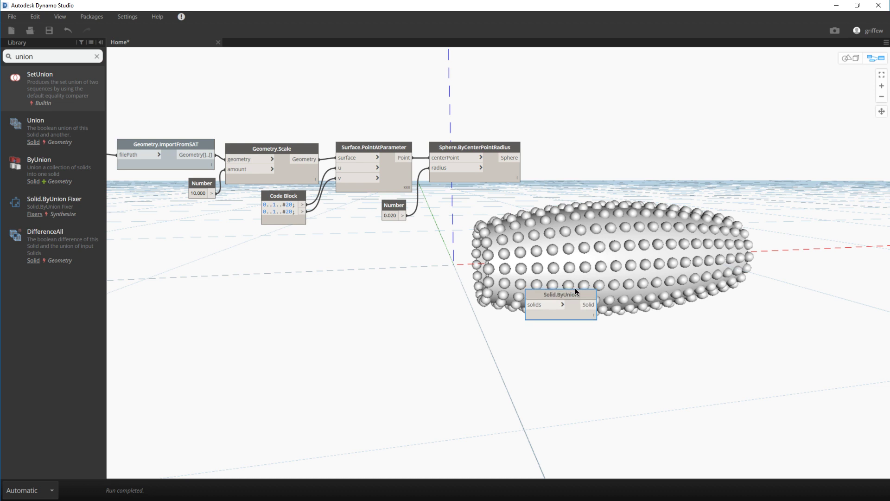
drag(569, 298, 581, 150)
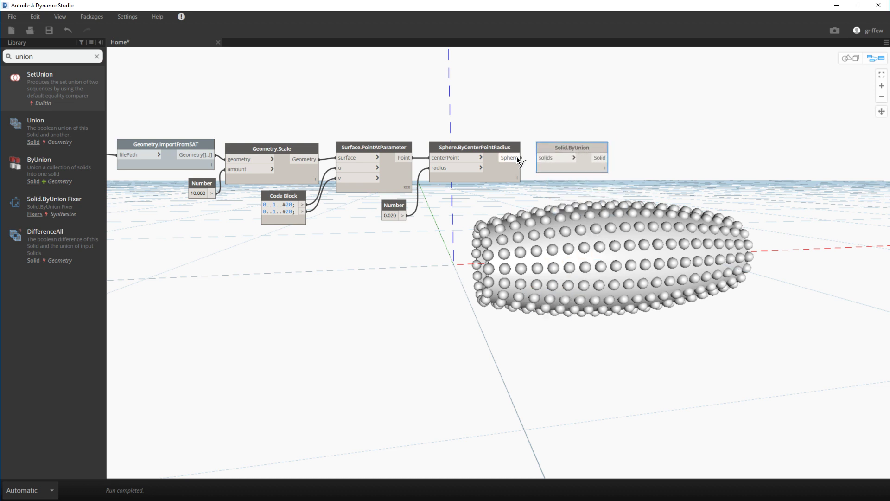
drag(519, 160, 545, 160)
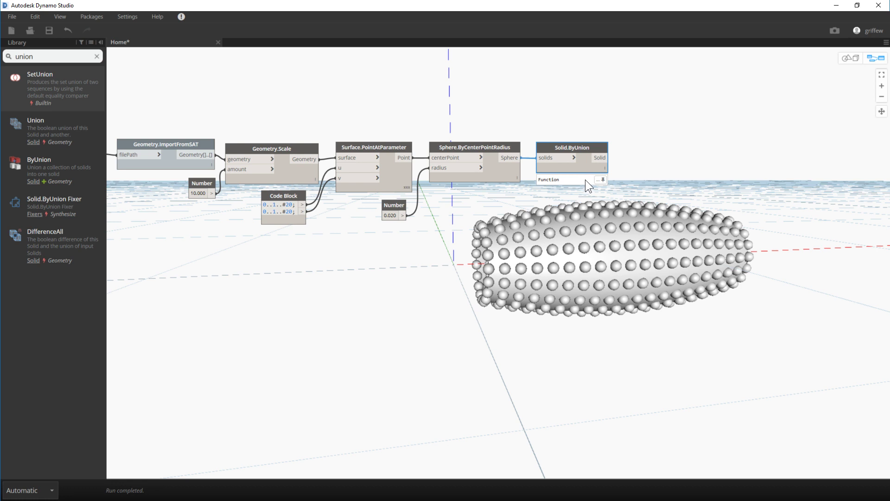
Expand and collapse the output preview of Solid.ByUnion, and nudge the node closer to Sphere.ByCenterPointRadius.
click(602, 180)
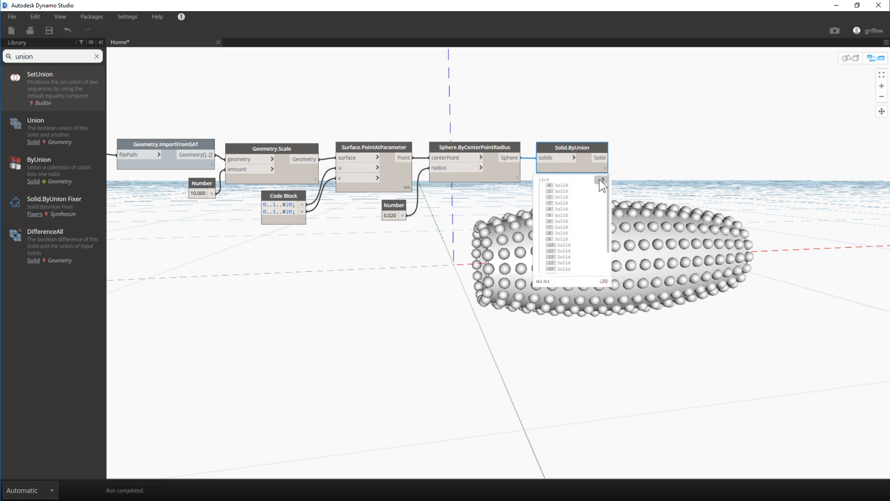
click(602, 180)
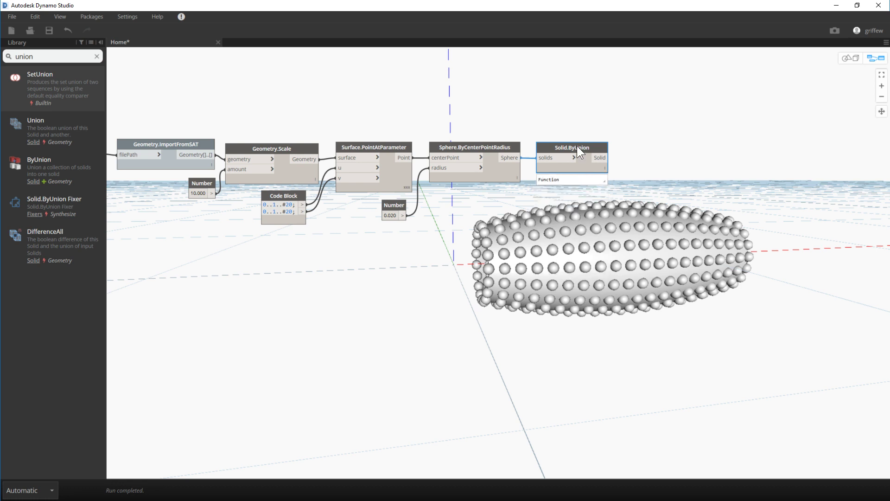
drag(577, 145, 571, 146)
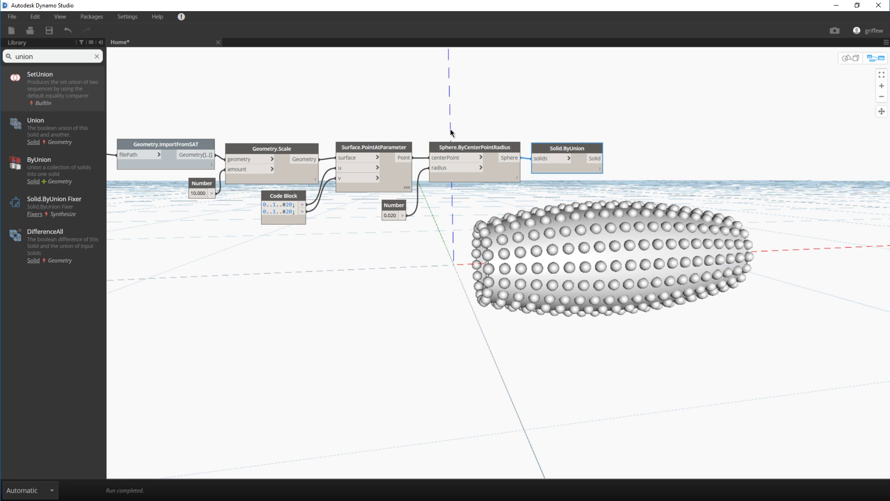
Duplicate the Geometry.Scale node together with its Number node and place the copies beyond Solid.ByUnion.
scroll(293, 146, down, 3)
scroll(433, 143, up, 1)
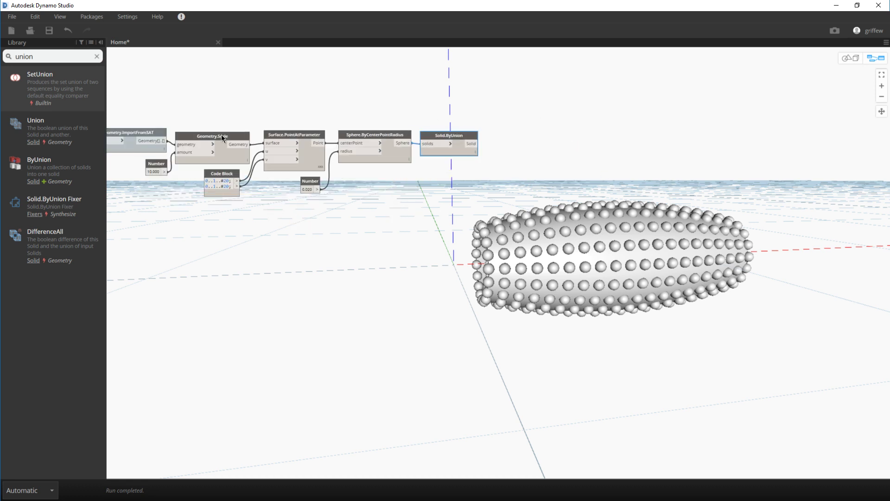
click(224, 135)
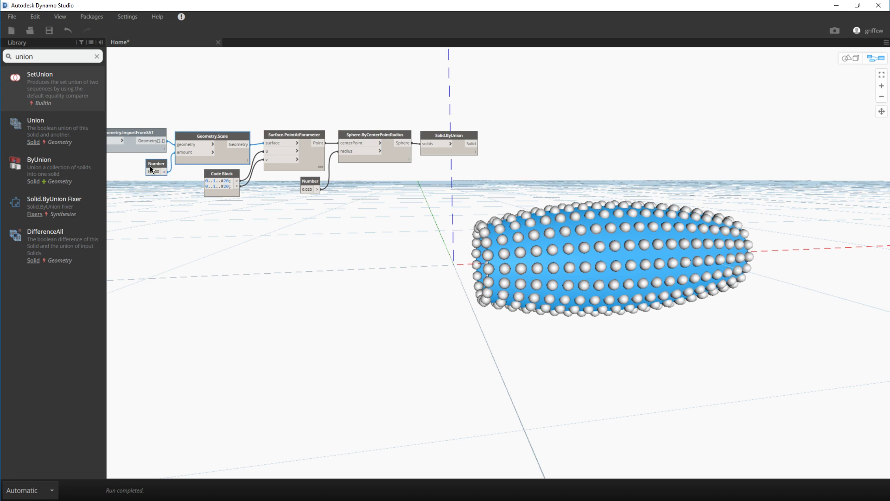
click(542, 146)
key(ctrl+v)
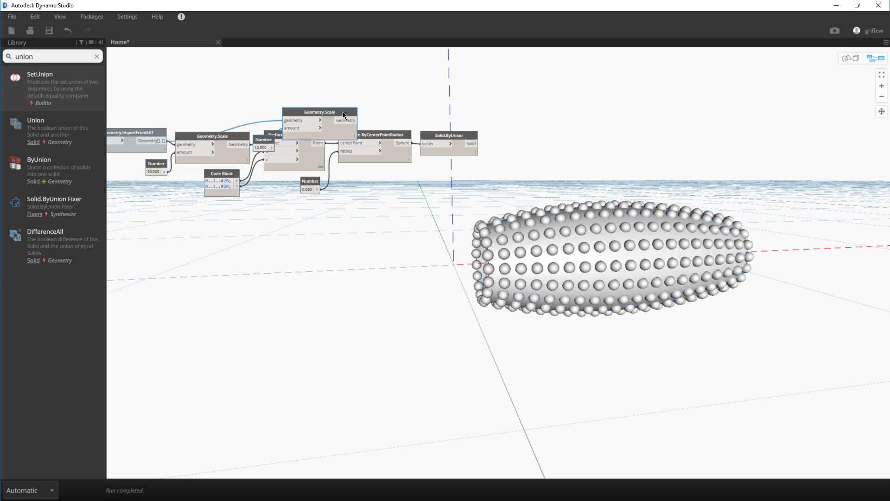
drag(343, 111, 585, 135)
Connect the Solid output of Solid.ByUnion to the copied Geometry.Scale node's geometry input and set its amount to 0.1.
click(527, 144)
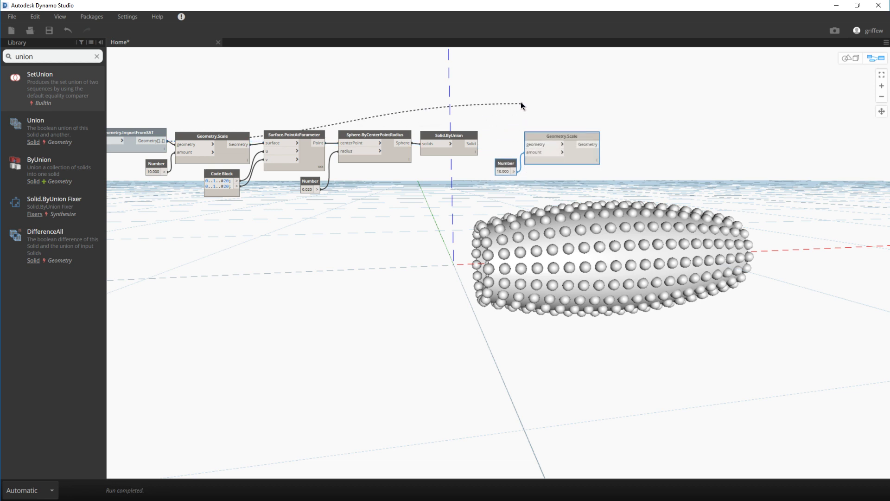
click(475, 143)
drag(539, 139, 506, 138)
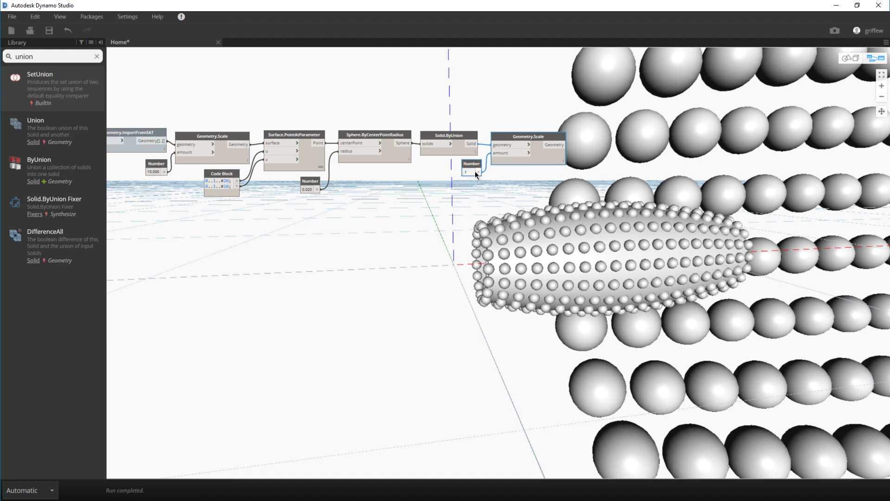
key(Return)
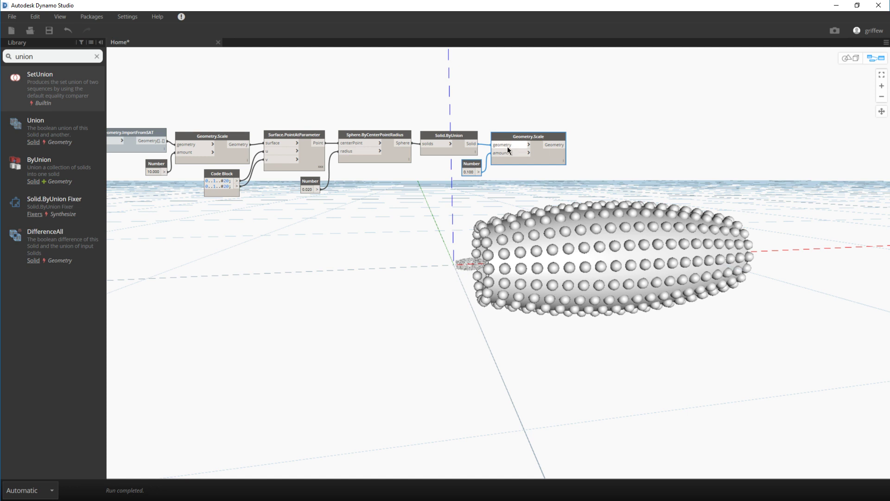
right_click(534, 137)
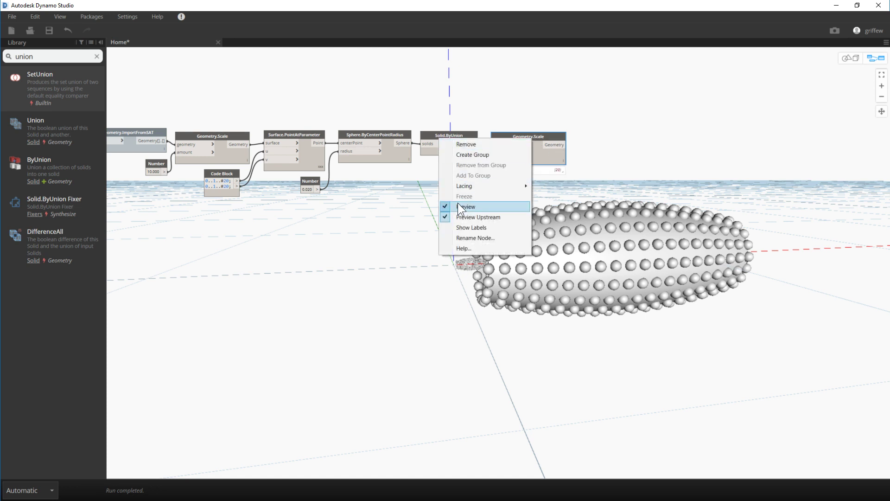
click(540, 133)
Find "export sa" in the node library and add the Geometry.ExportToSAT node that takes a list of geometry.
scroll(610, 145, up, 3)
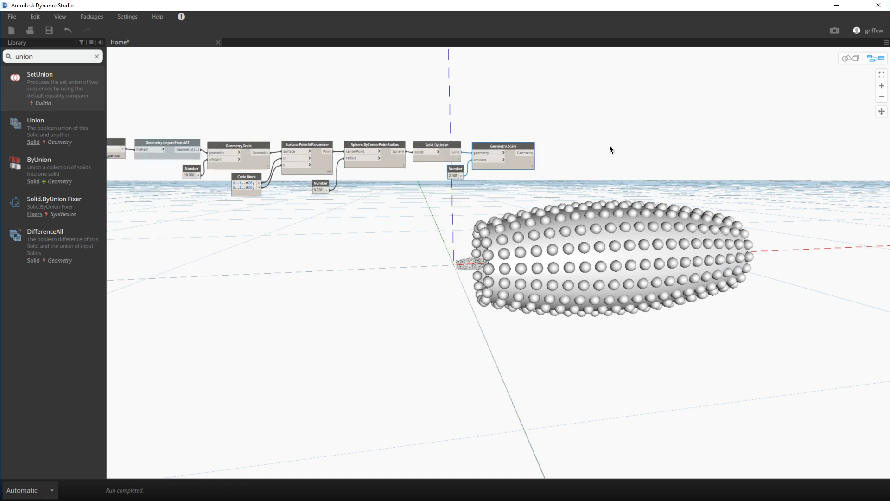
scroll(516, 163, up, 1)
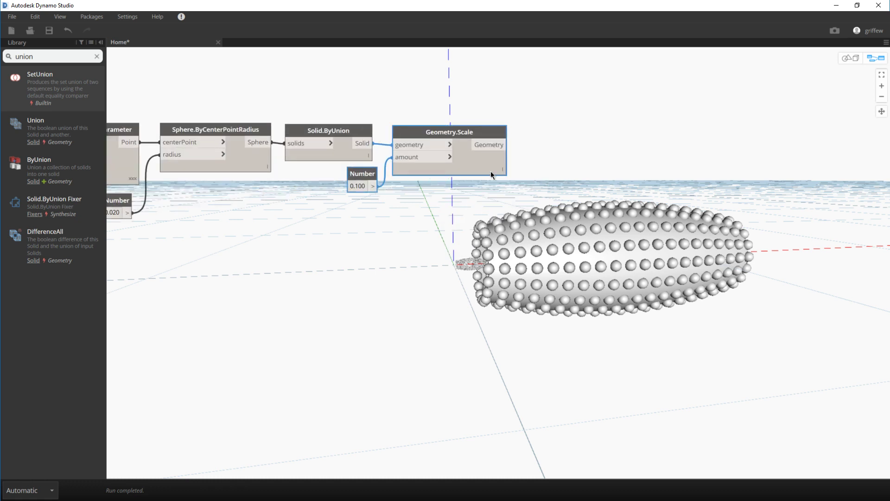
double_click(42, 59)
text(e)
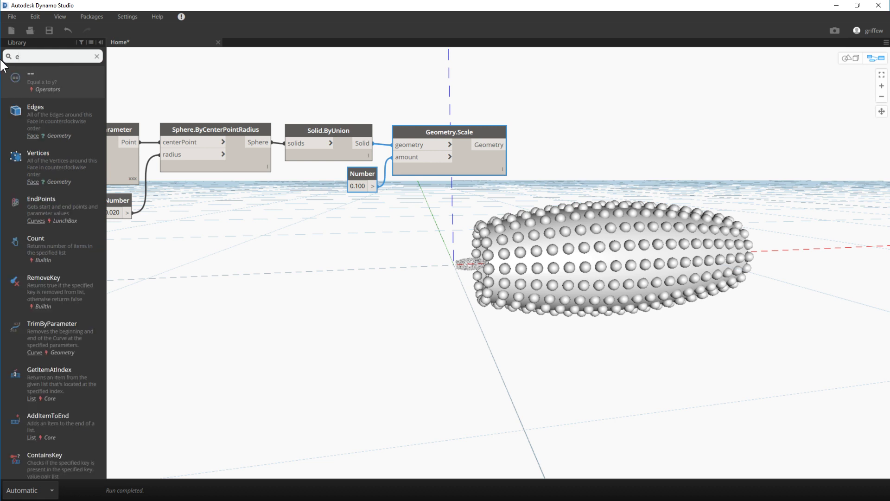
text(xport)
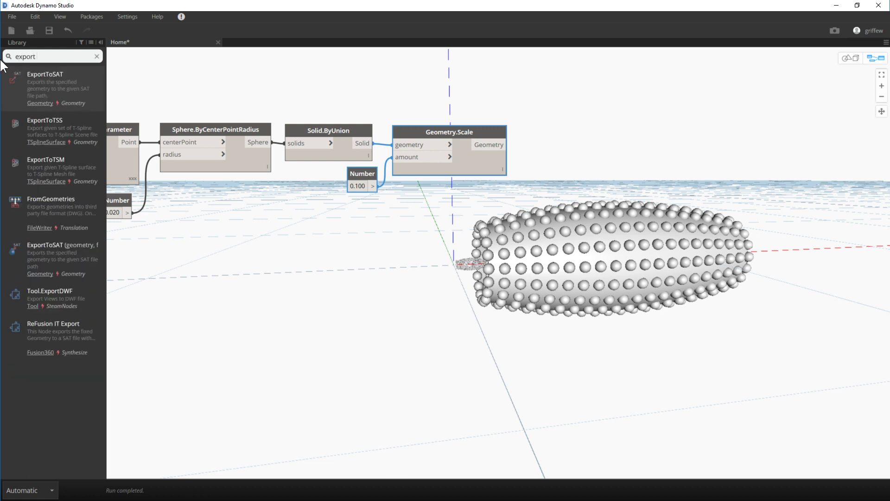
text( sa)
mouse_move(60, 122)
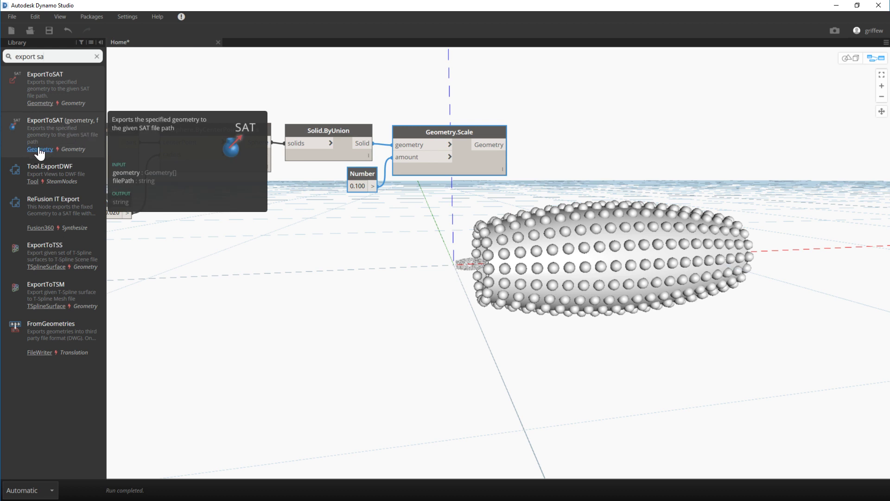
click(71, 133)
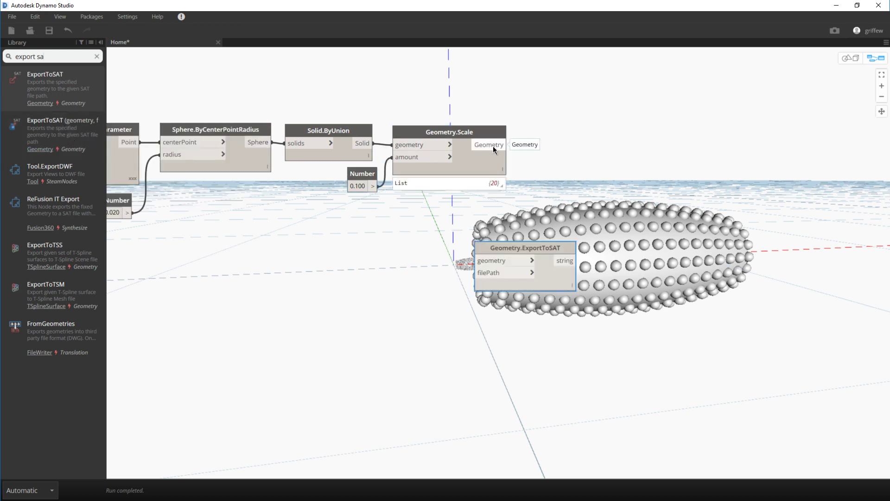
Place Geometry.ExportToSAT after the second Geometry.Scale node and connect the Geometry output to its geometry input.
drag(522, 248, 564, 129)
click(490, 145)
click(567, 146)
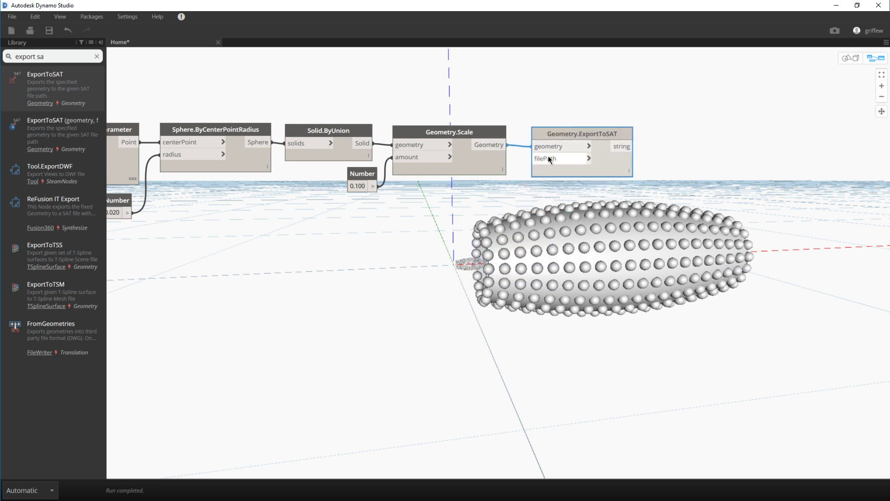
Find "file pa" in the node library and place a File Path node just below Geometry.ExportToSAT.
drag(54, 55, 1, 59)
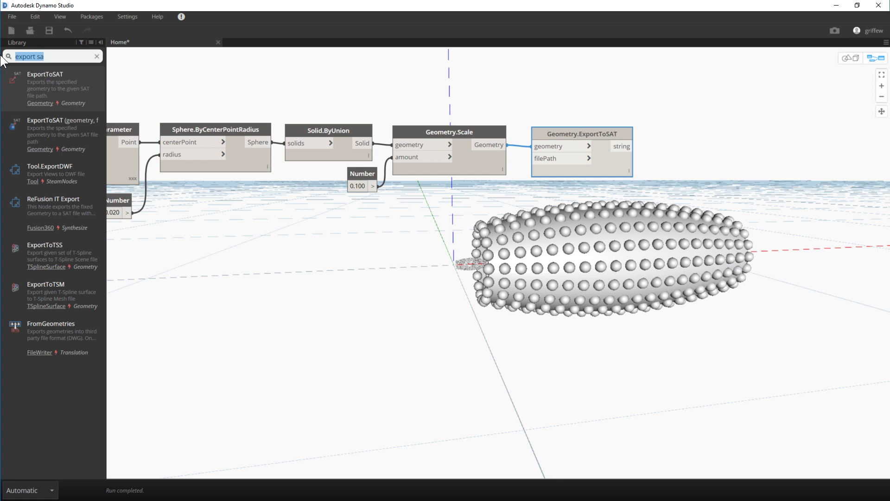
text(file pa)
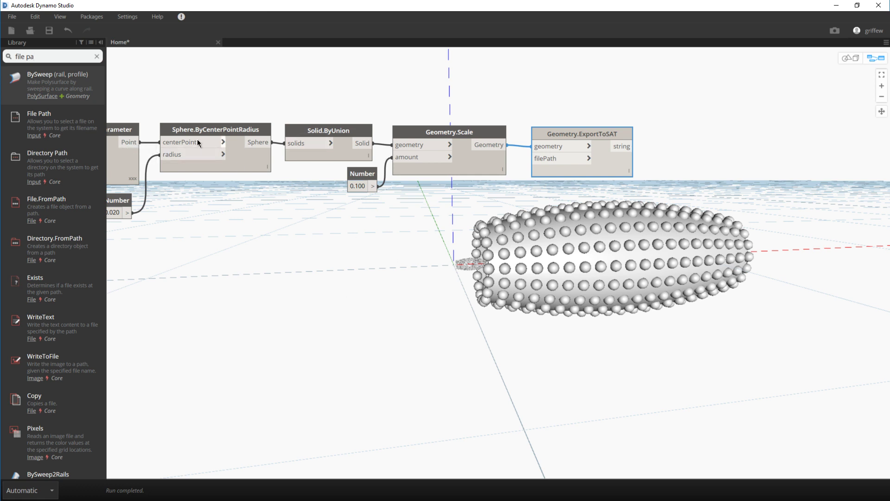
click(52, 116)
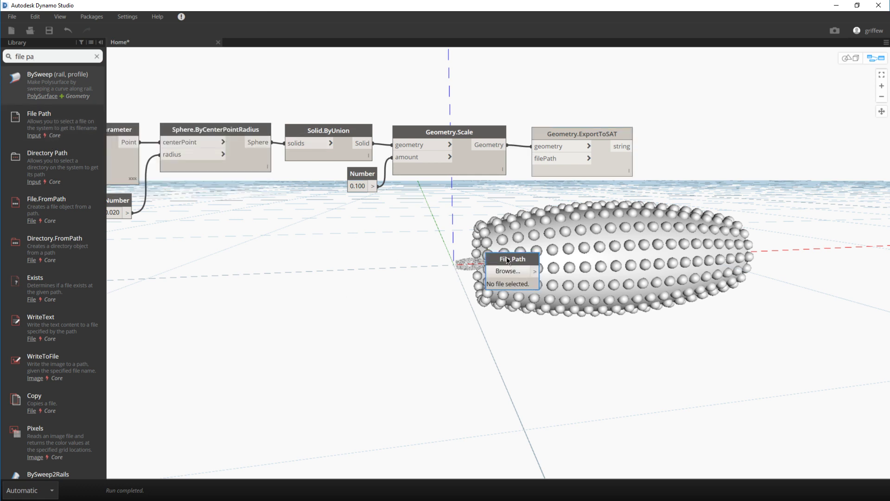
drag(506, 265, 506, 200)
Set the File Path to a Desktop file named "Handle Grip Texture" and connect it to the filePath input of Geometry.ExportToSAT.
click(508, 206)
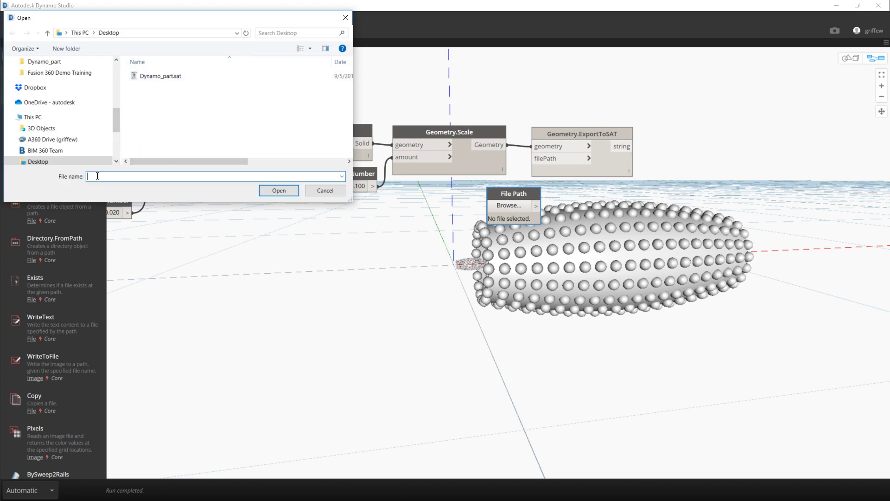
text(Handle Grip Texture)
click(278, 191)
drag(587, 200, 542, 161)
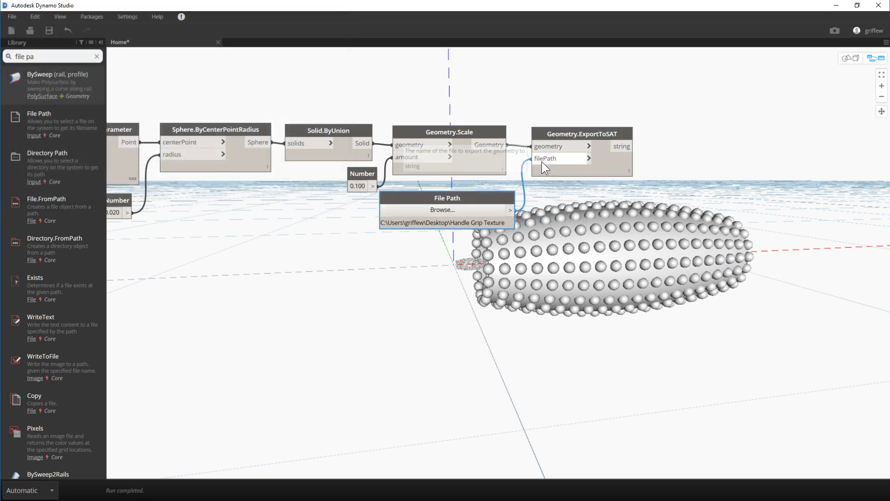
Switch to the Kids Bike Handle_Grip design in Fusion 360 and start an upload to its Kids Bike Handle Grip project folder.
click(837, 5)
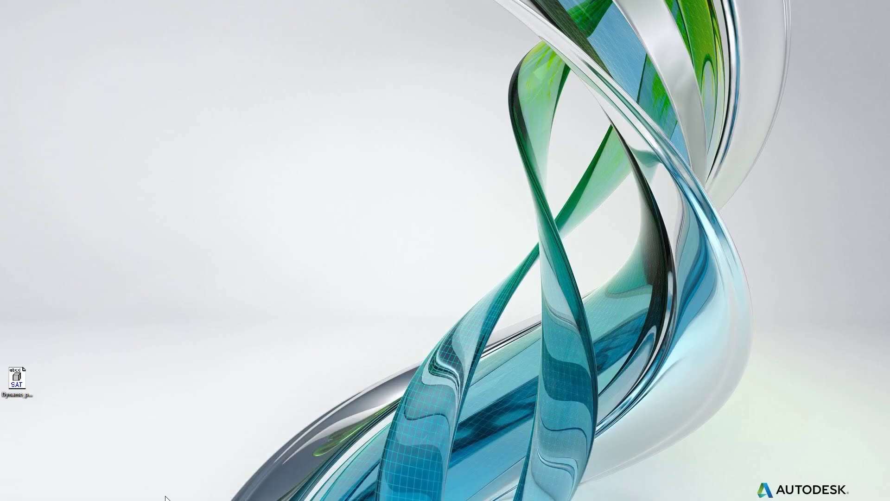
drag(21, 500, 23, 344)
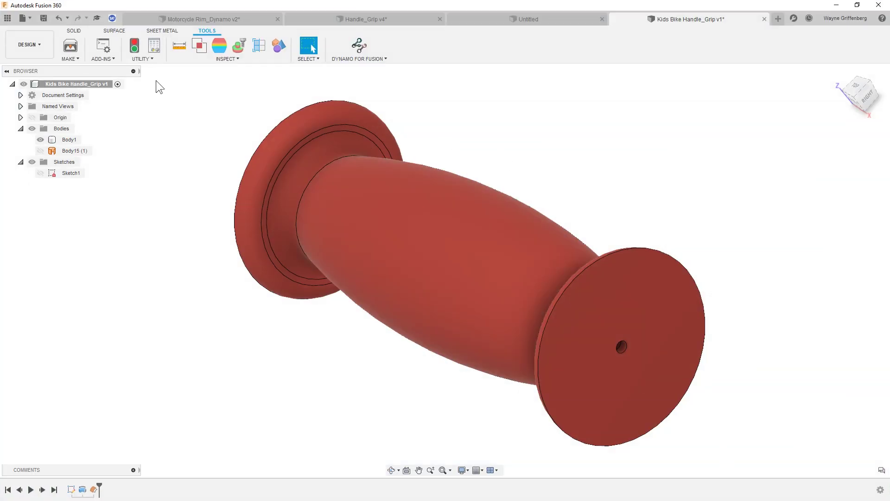
click(7, 18)
click(99, 61)
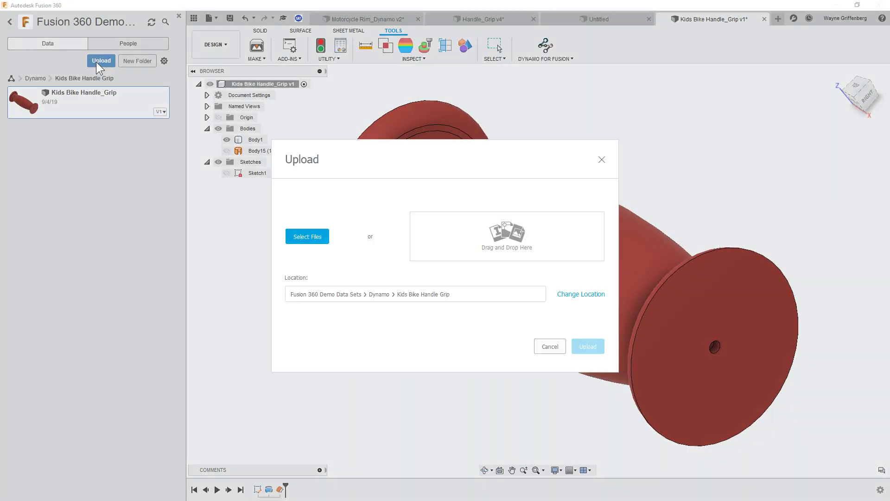
Choose Handle Grip Texture.sat from the Desktop and upload it to the Kids Bike Handle Grip folder.
click(307, 236)
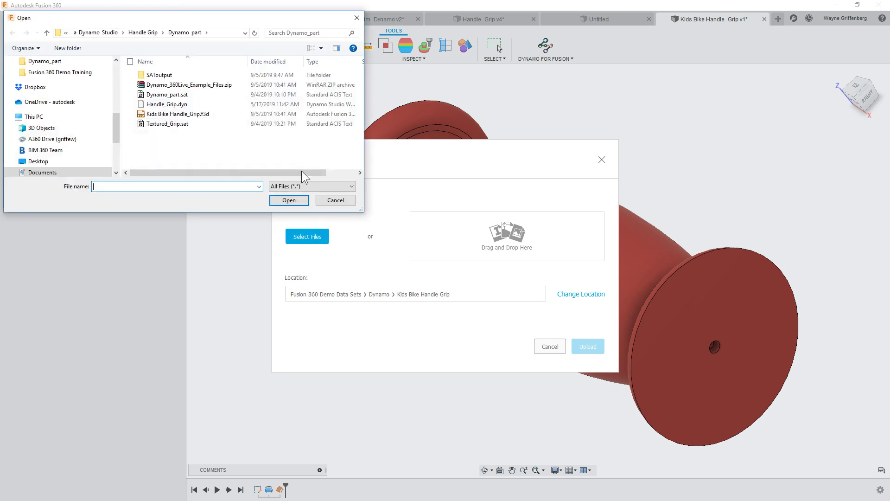
click(172, 105)
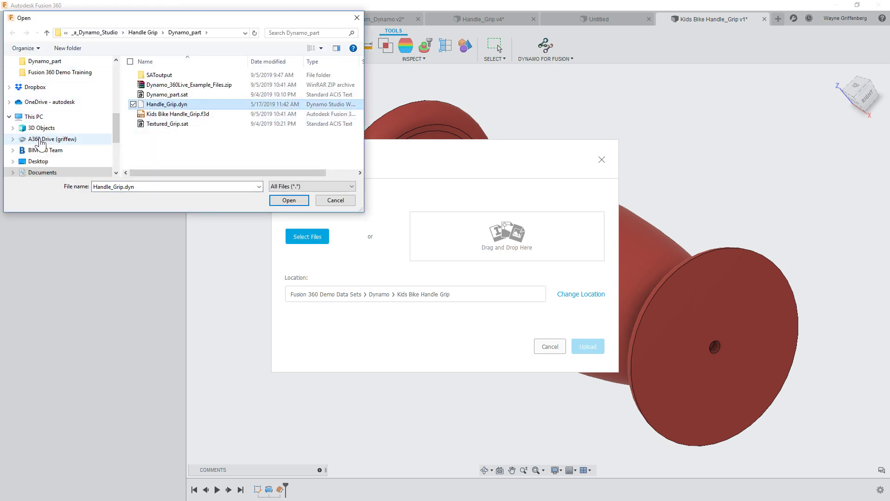
scroll(44, 136, down, 1)
click(38, 149)
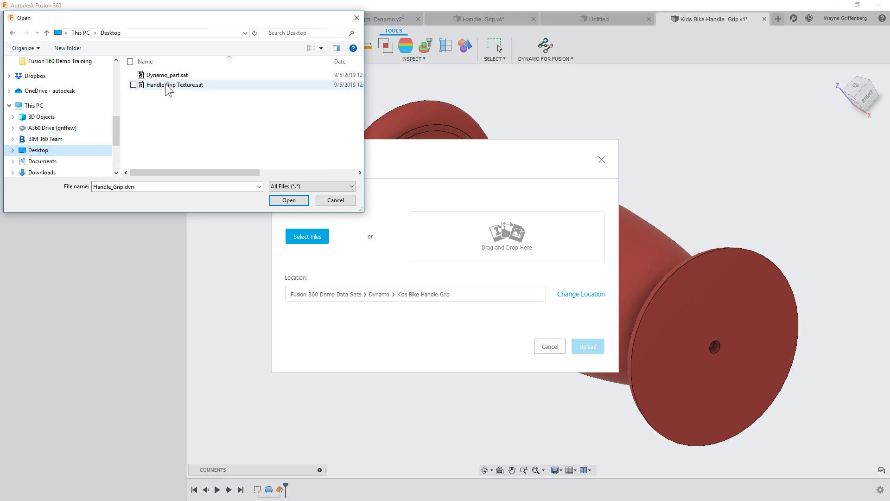
click(218, 84)
click(288, 200)
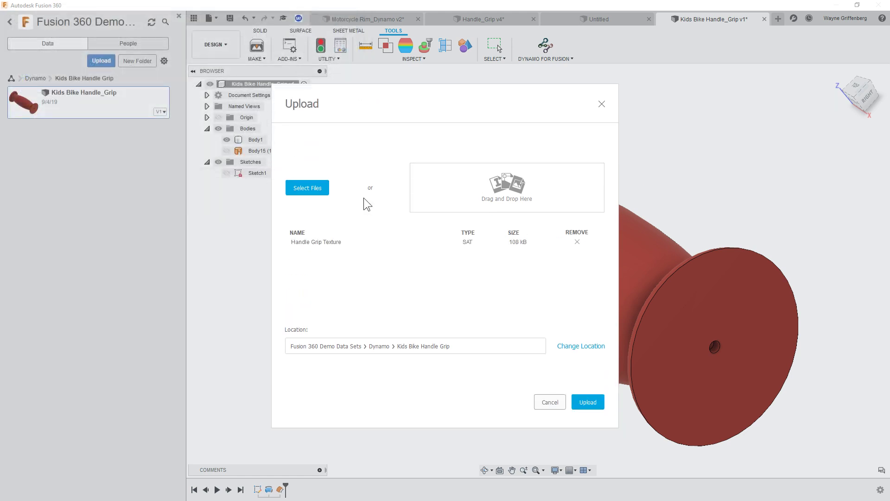
click(593, 401)
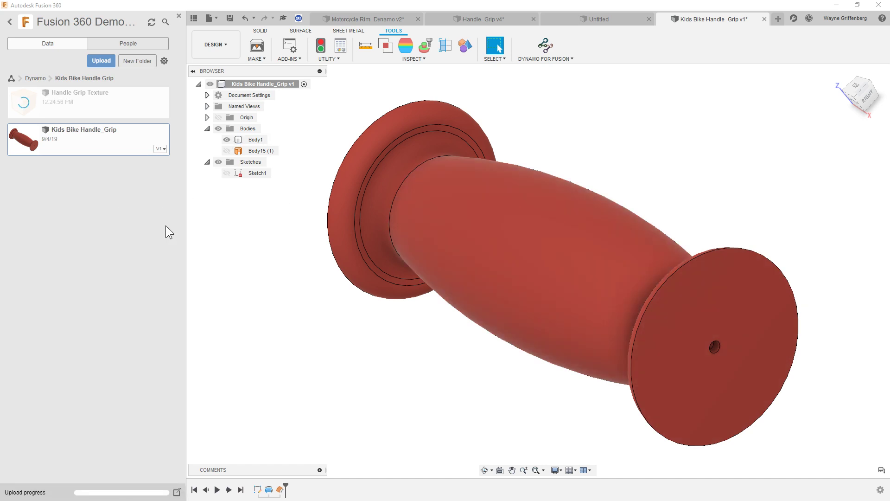
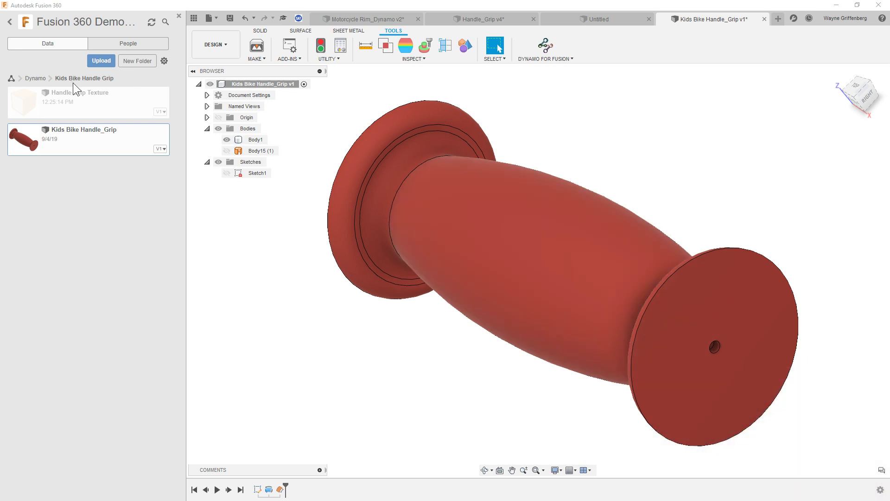
Insert the uploaded Handle Grip Texture into the current design at its default position.
right_click(91, 104)
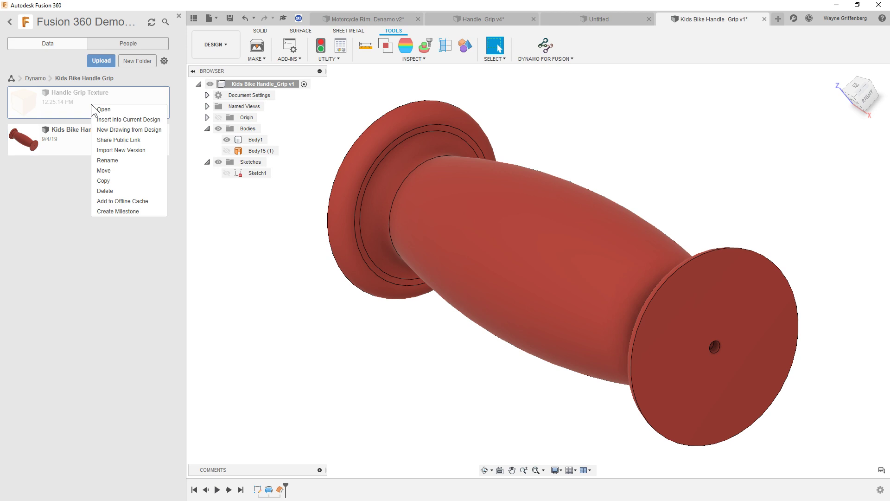
click(126, 119)
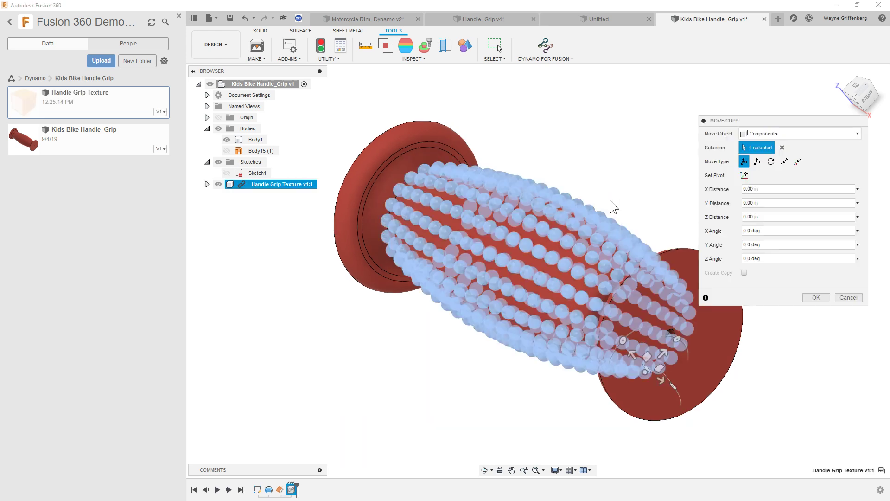
click(821, 298)
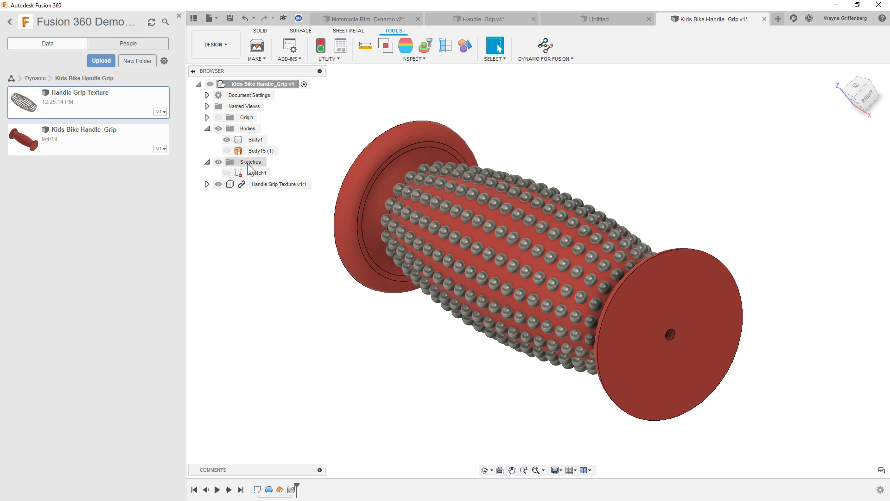
Apply the design's red appearance to the Handle Grip Texture component and hide the project data.
right_click(249, 184)
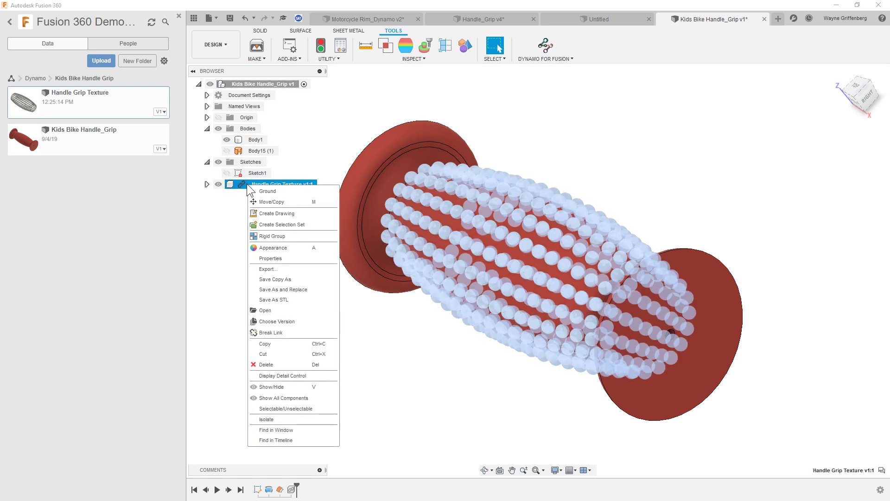
click(276, 244)
key(a)
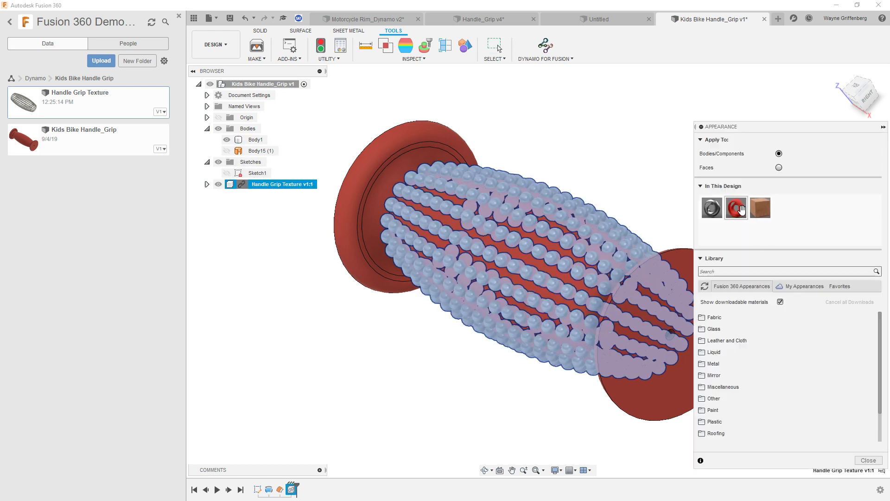
drag(736, 207, 278, 185)
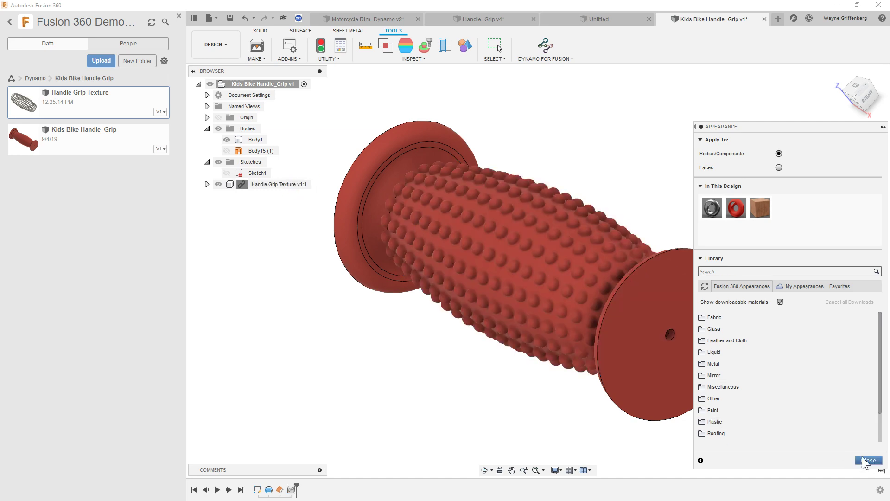
click(179, 16)
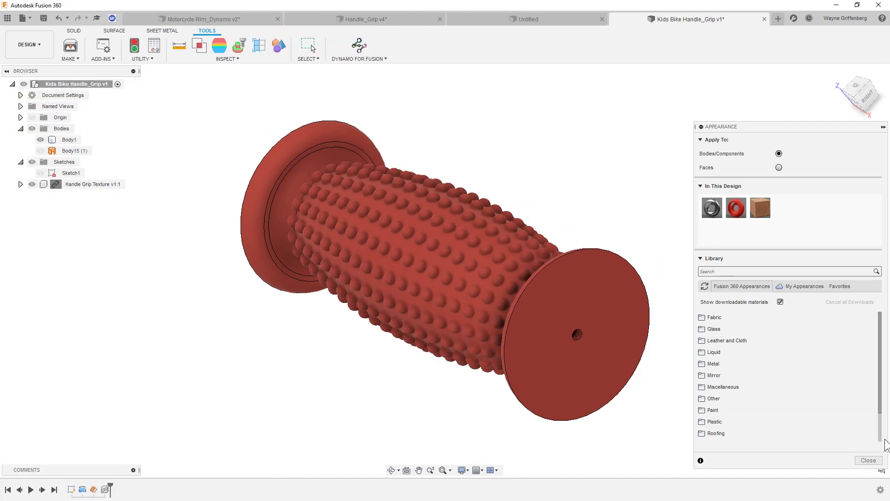
Close the appearance settings, switch to Dynamo Studio and set the sphere radius number to 0.030.
click(869, 460)
shift+middle_drag(658, 222, 560, 171)
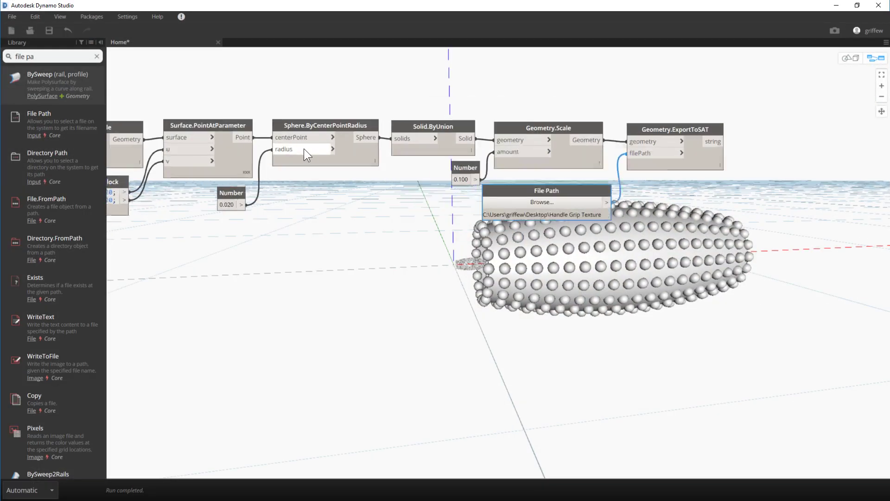
scroll(287, 158, up, 1)
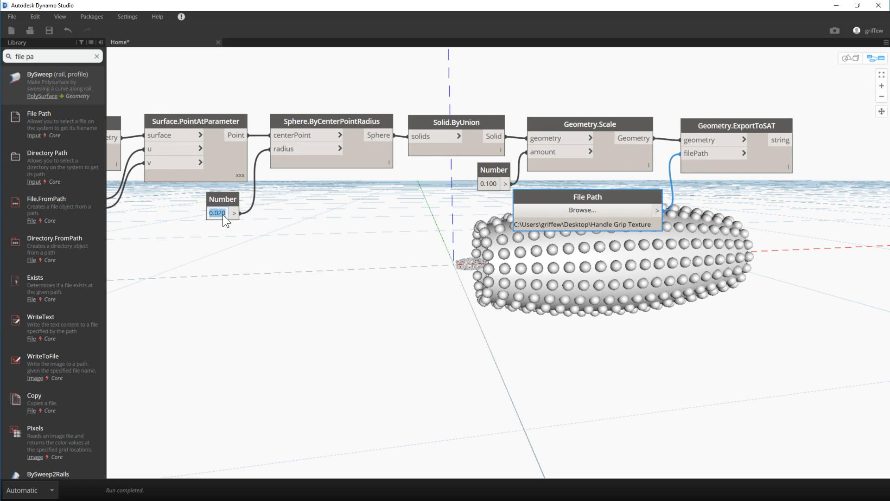
drag(218, 216, 226, 213)
click(493, 181)
Change both ranges in the code block feeding the surface points' u and v inputs to 0..1..#15.
scroll(607, 145, down, 3)
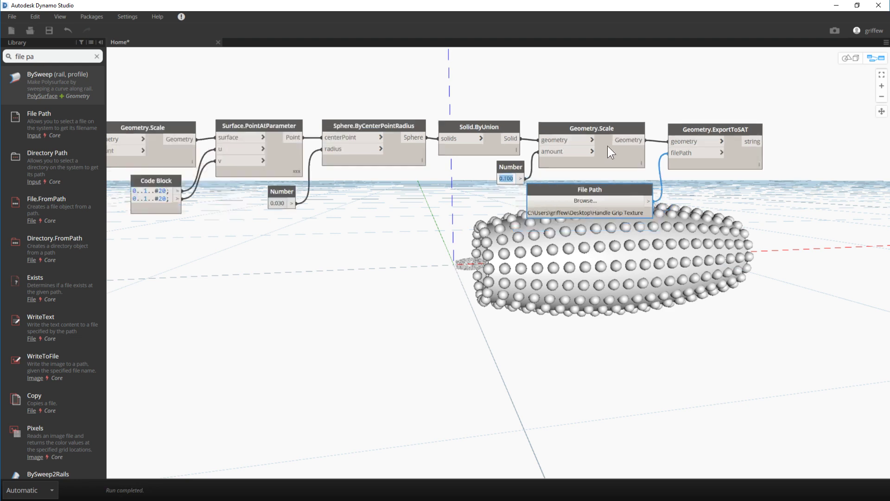
scroll(313, 146, up, 3)
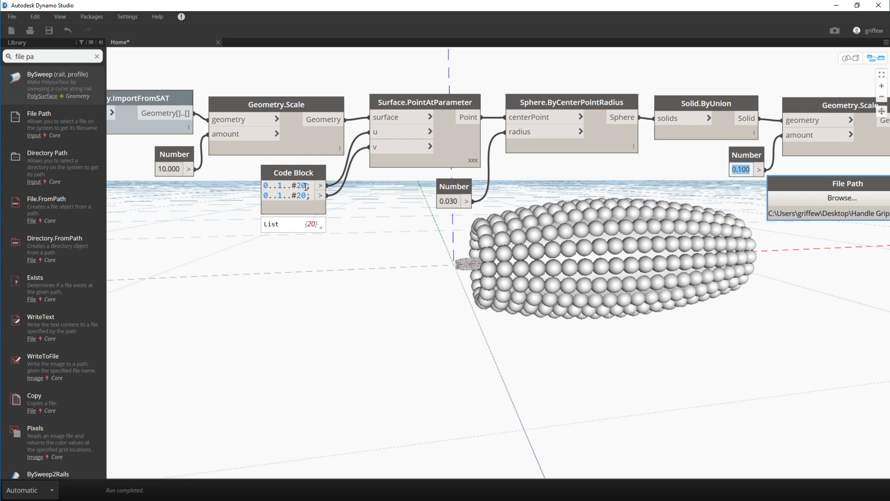
double_click(302, 186)
text(1)
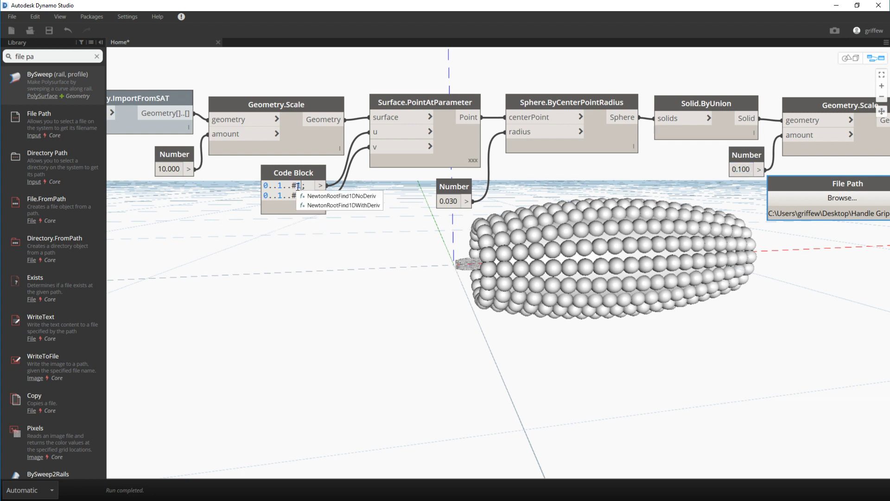
text(5)
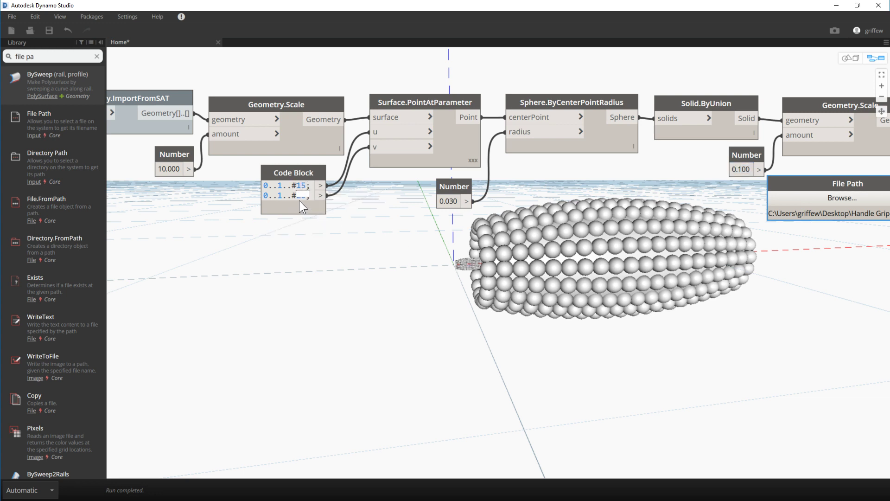
double_click(300, 196)
text(15)
click(430, 106)
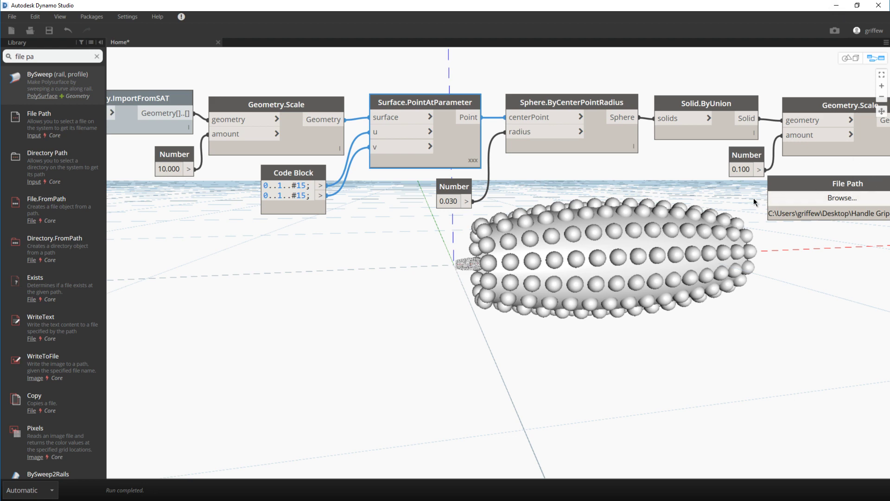
scroll(788, 190, down, 1)
scroll(533, 145, down, 2)
scroll(767, 157, up, 4)
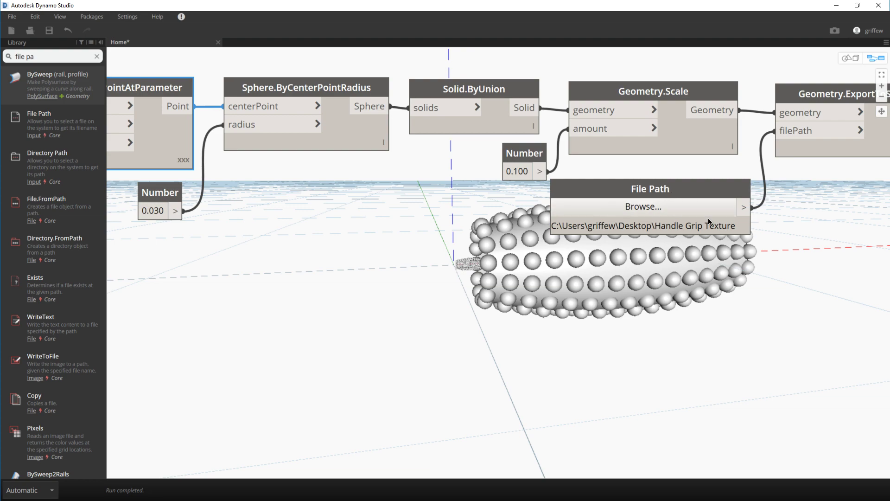
Switch to Fusion 360 and upload Handle Grip Texture.sat from the Desktop as a new version of the Handle Grip Texture design.
click(836, 6)
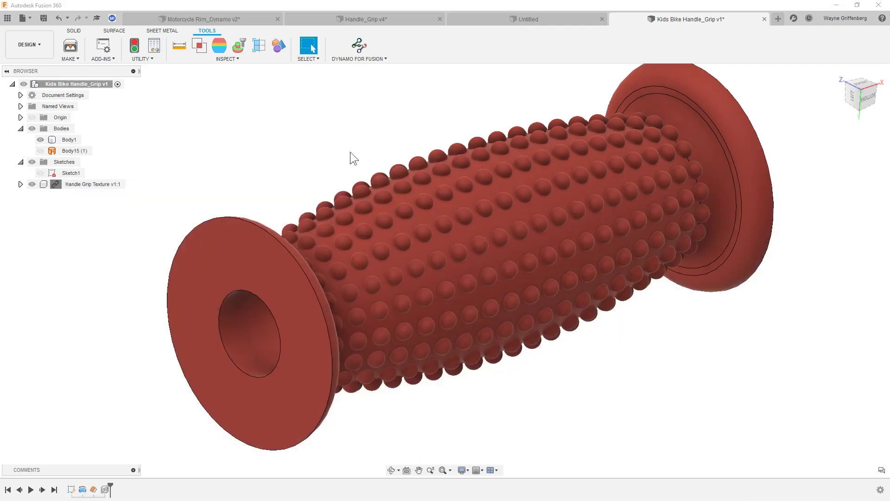
click(7, 18)
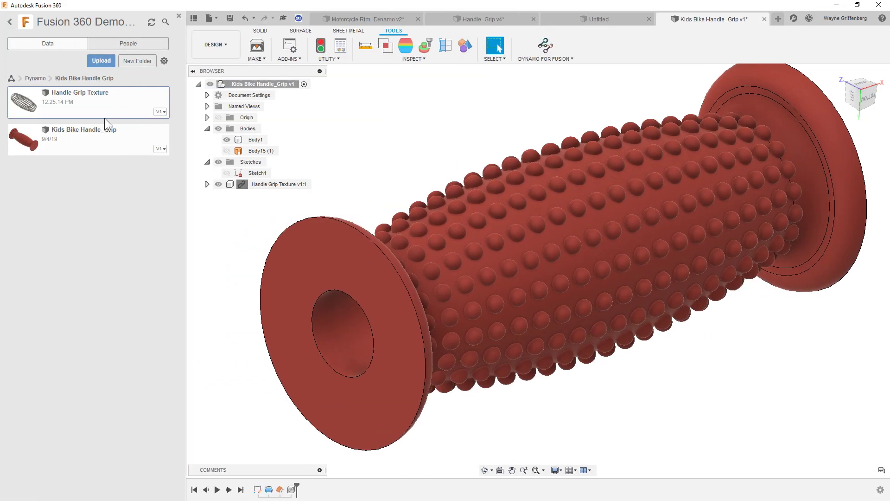
right_click(104, 106)
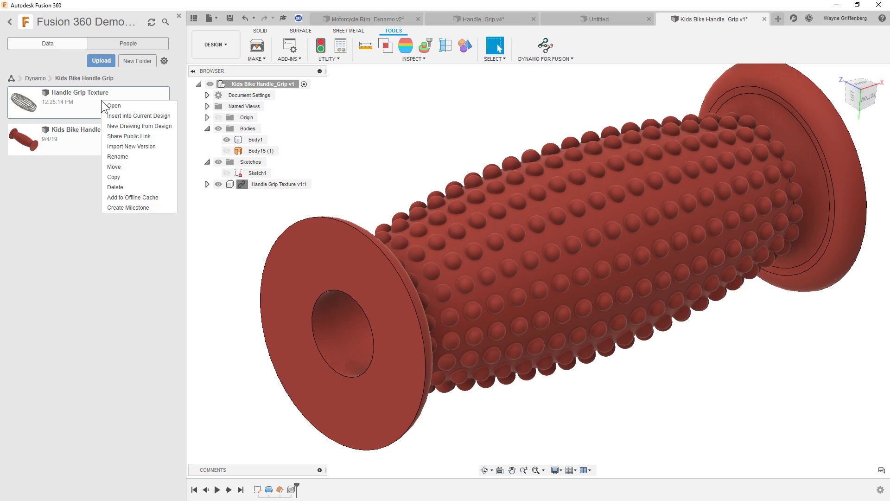
click(132, 146)
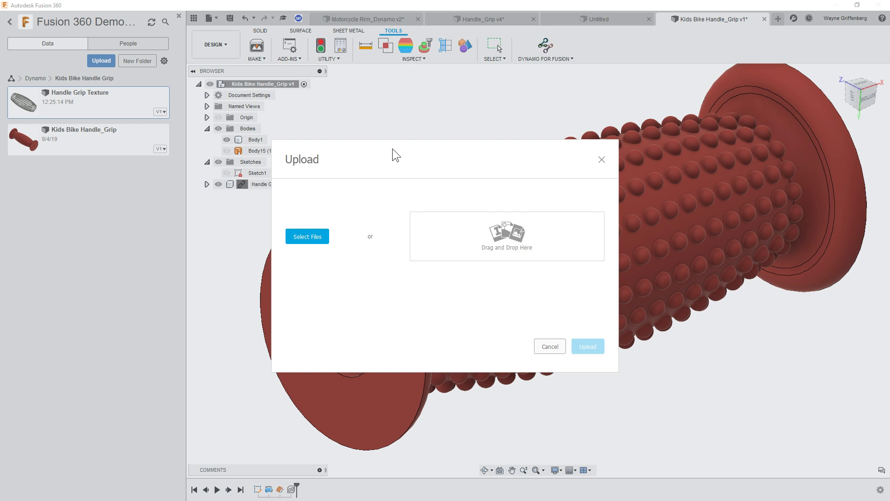
click(317, 244)
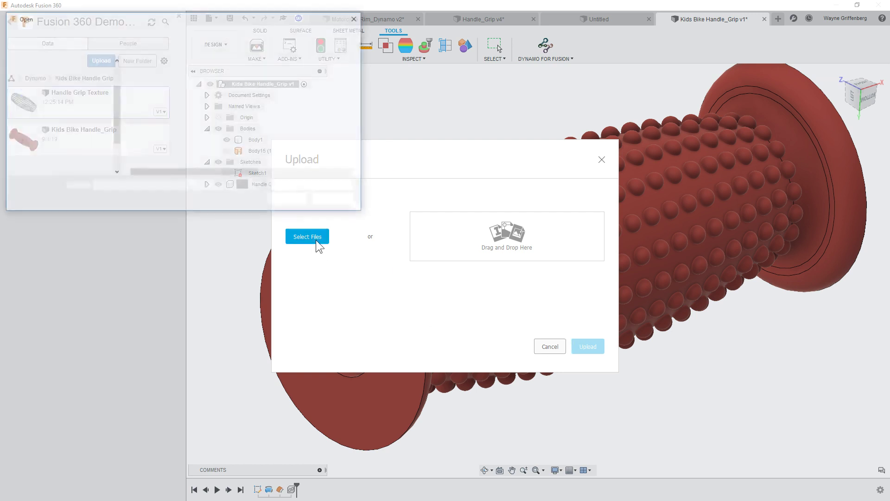
click(180, 87)
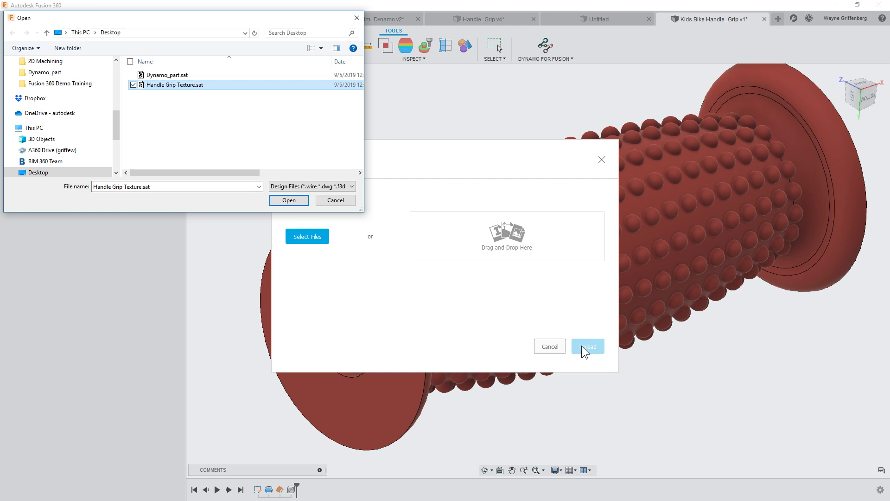
click(289, 200)
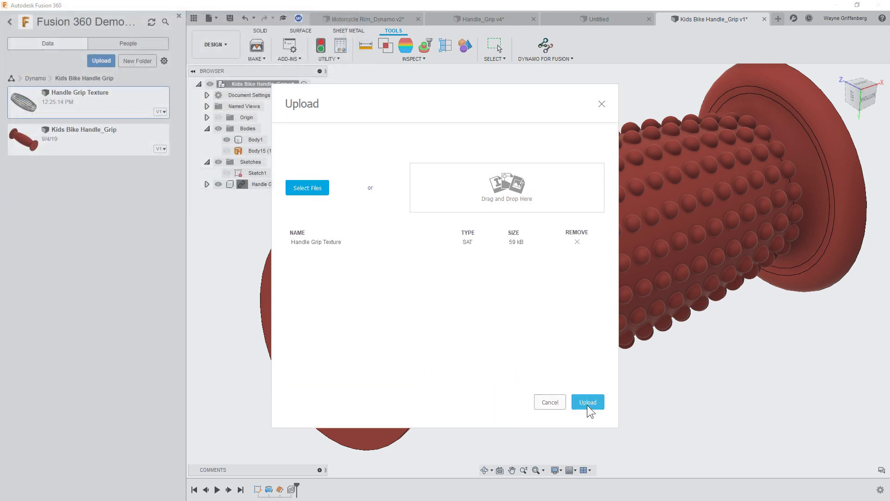
click(588, 404)
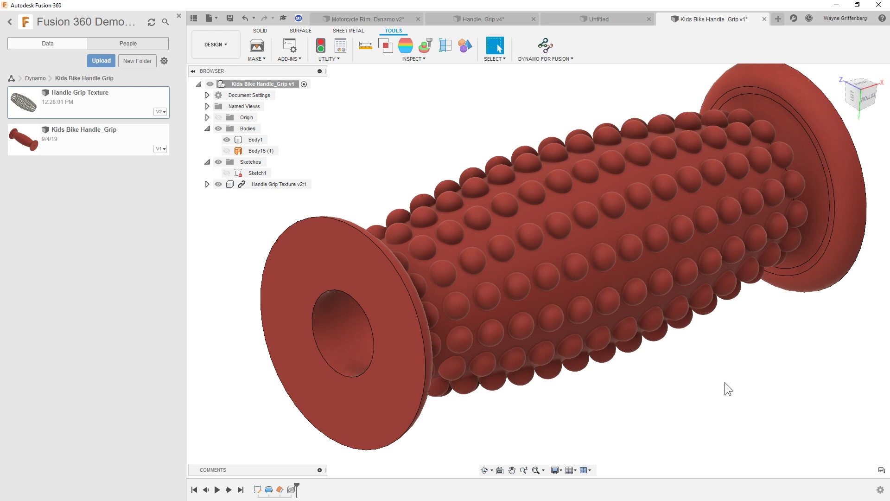
Inspect the updated bump texture on the grip from another angle and hide the project data.
shift+middle_drag(725, 382, 536, 333)
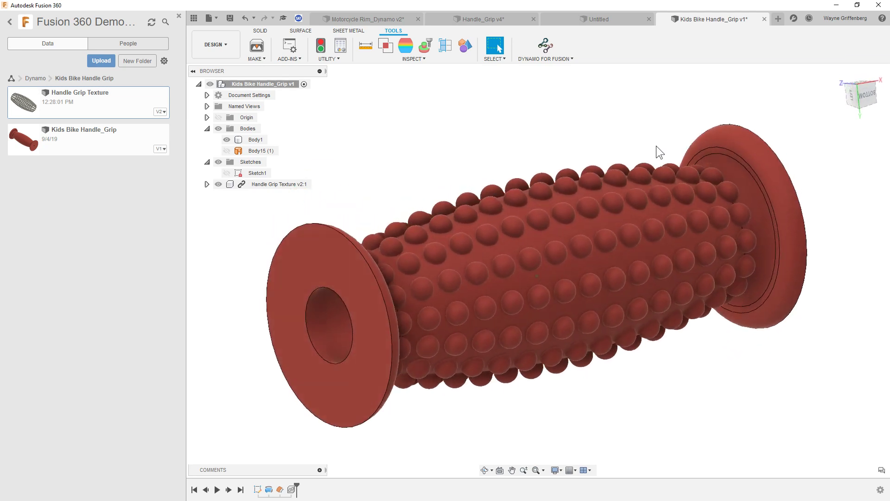
click(504, 297)
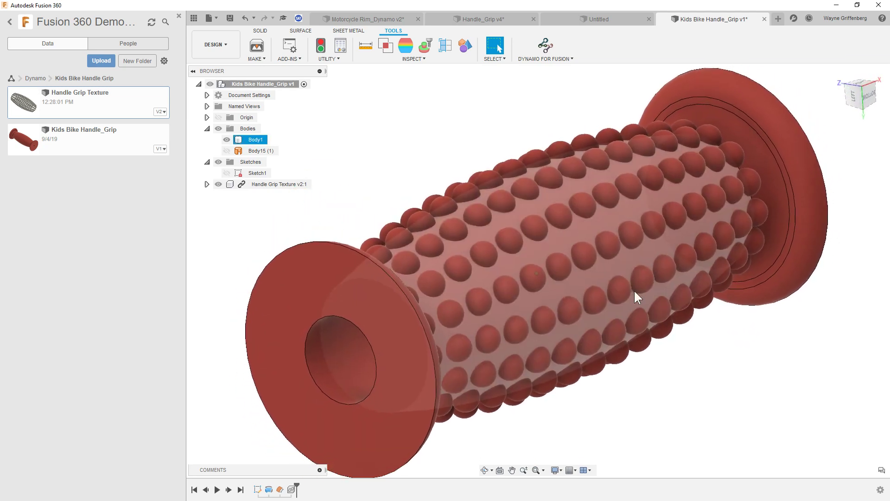
click(712, 338)
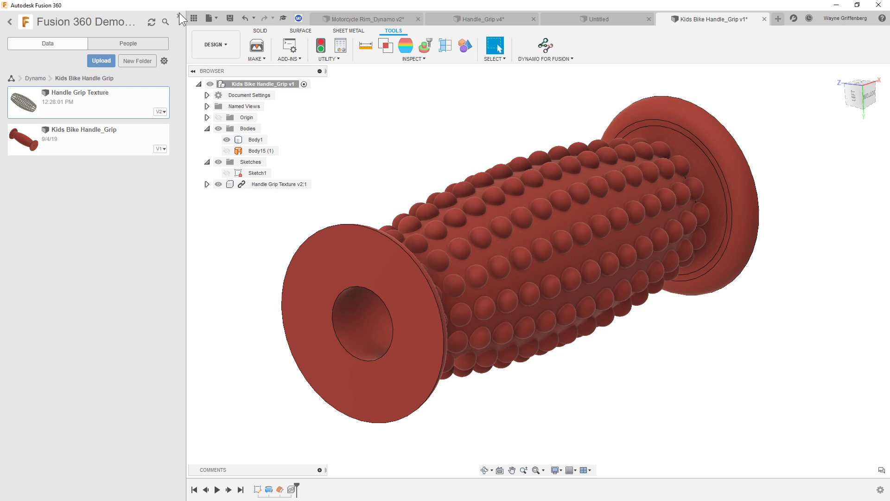
click(179, 15)
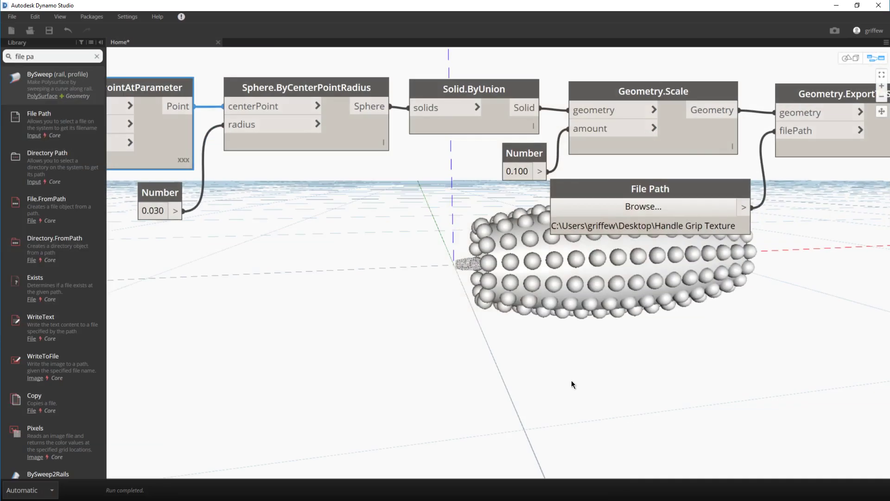
Switch to Dynamo Studio and examine the node graph from the Dynamo_part.sat import through scaling, point placement and spheres to the SAT export.
scroll(434, 118, down, 6)
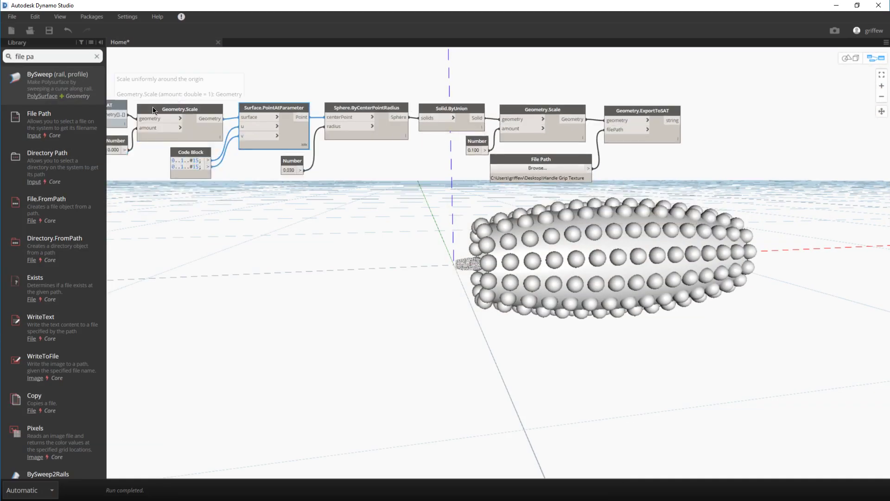
scroll(129, 102, down, 2)
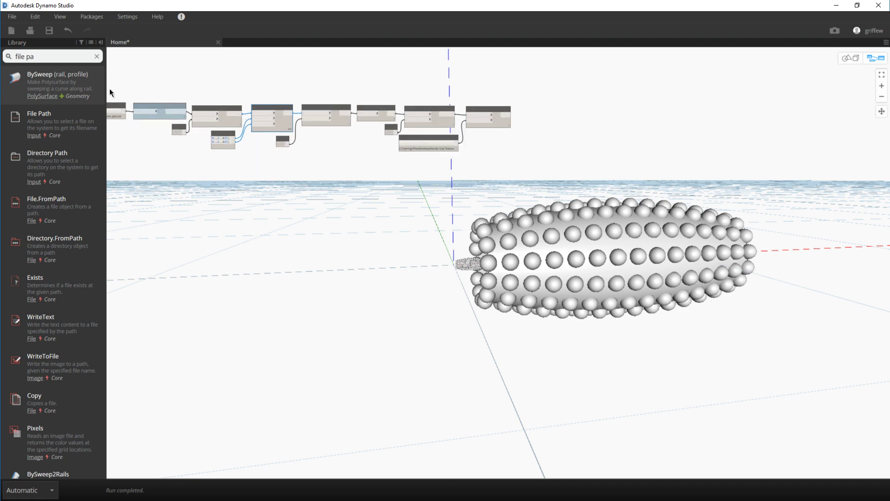
scroll(112, 93, up, 5)
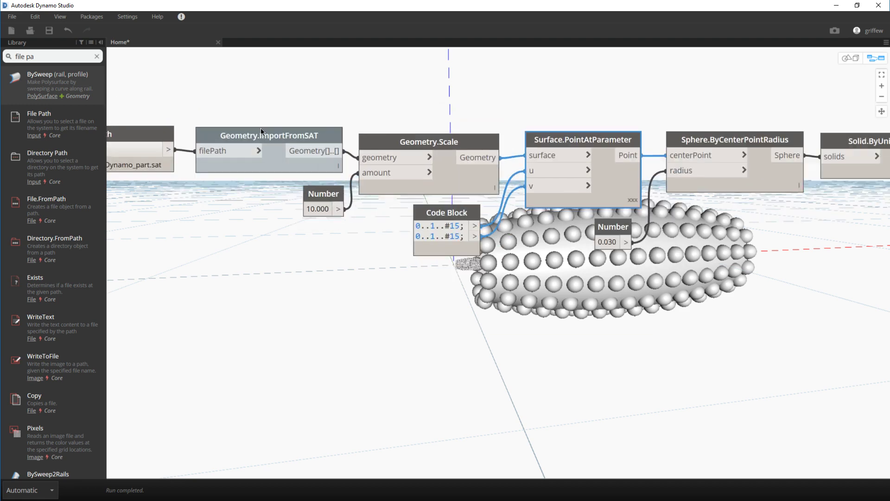
mouse_move(264, 127)
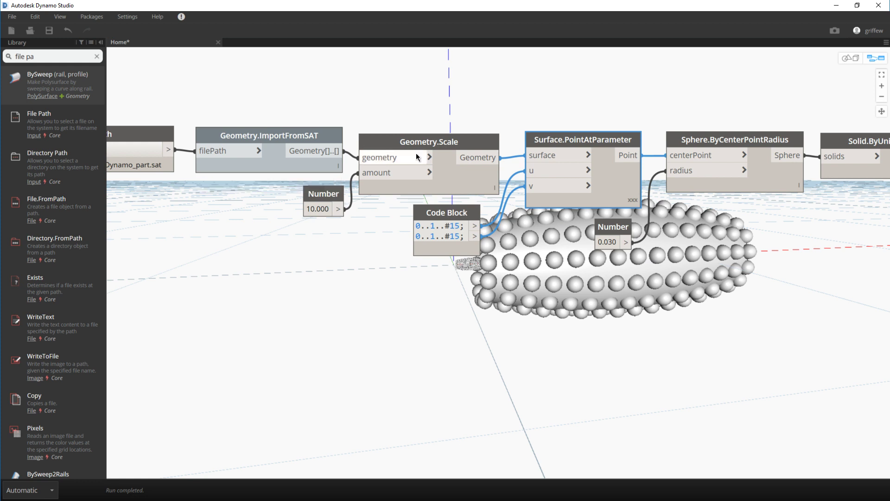
scroll(450, 158, down, 1)
mouse_move(452, 156)
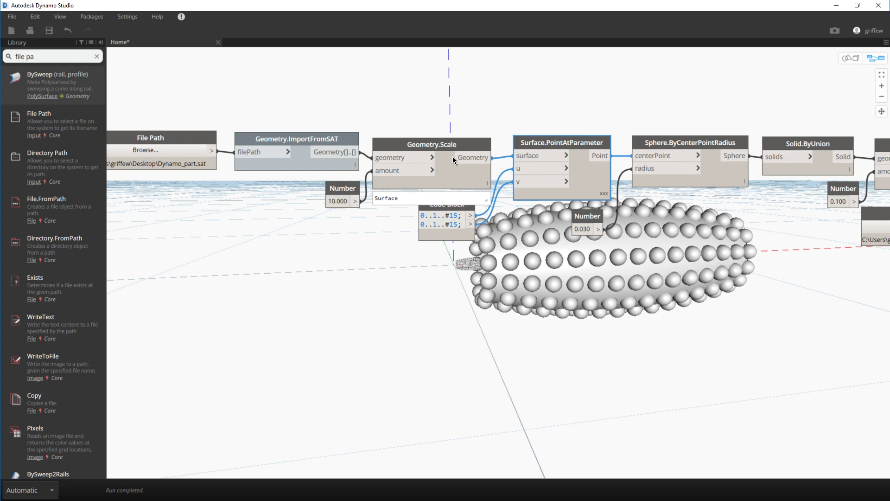
scroll(453, 156, down, 1)
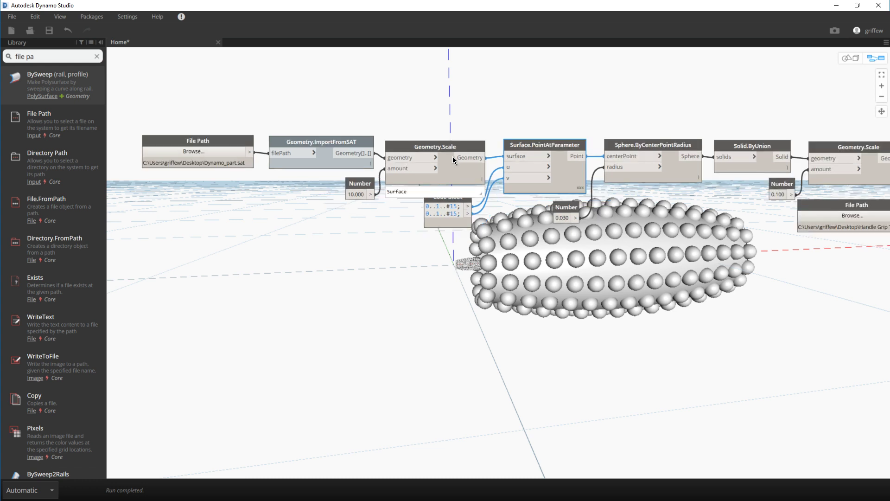
scroll(453, 157, up, 1)
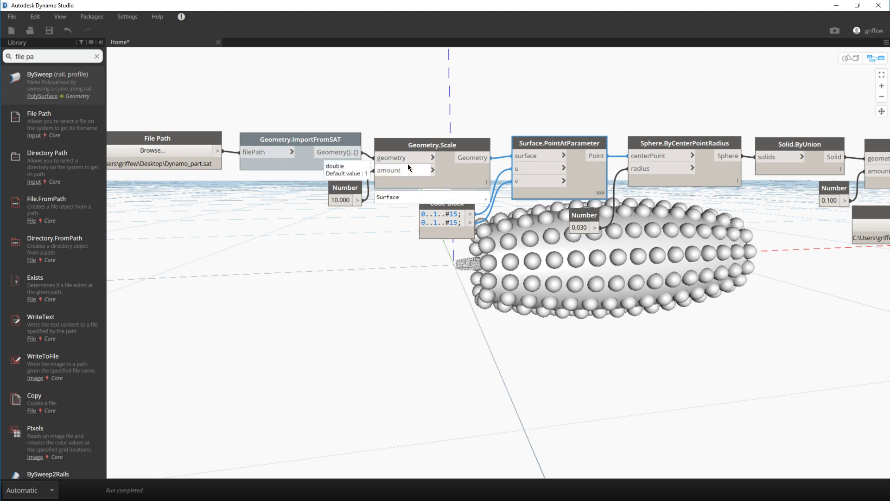
scroll(205, 158, down, 3)
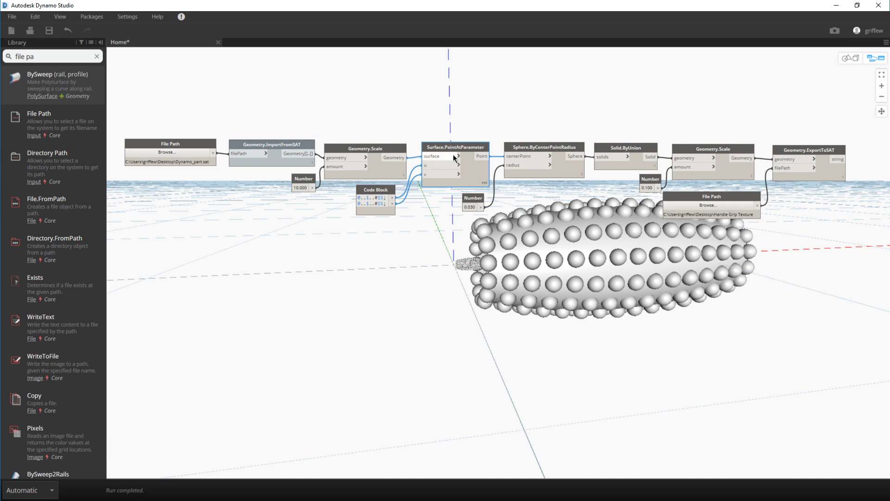
scroll(563, 160, up, 2)
scroll(563, 159, up, 1)
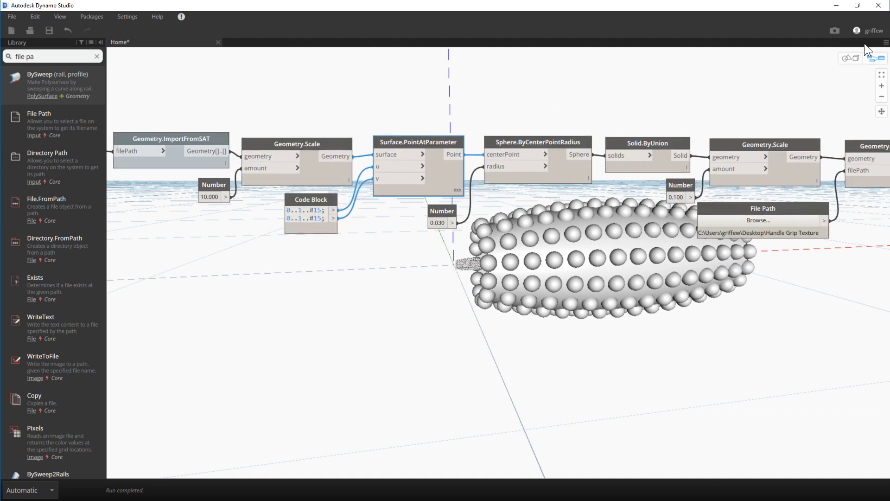
Return to the Kids Bike Handle_Grip design in Fusion 360 and collapse its Bodies and Sketches folders.
click(843, 7)
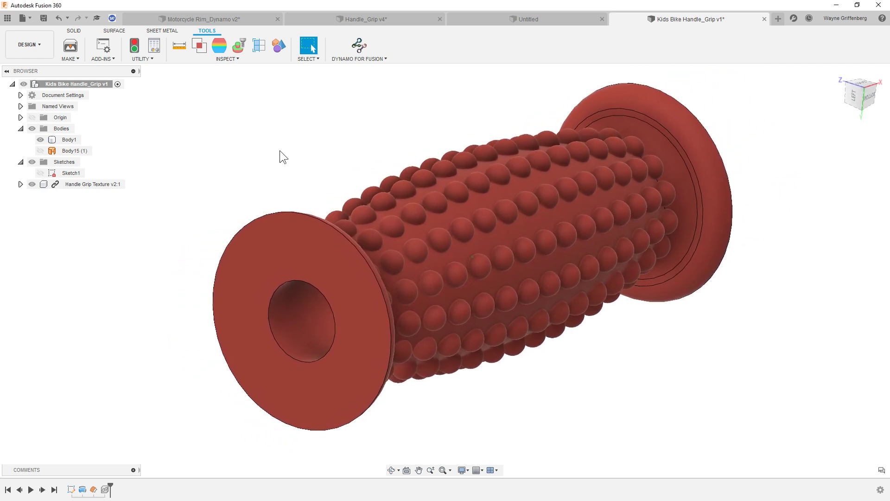
click(20, 128)
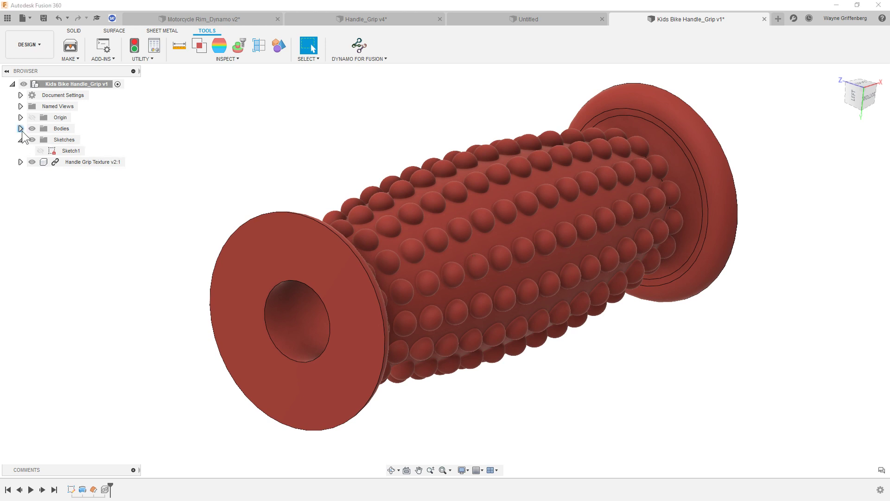
click(22, 139)
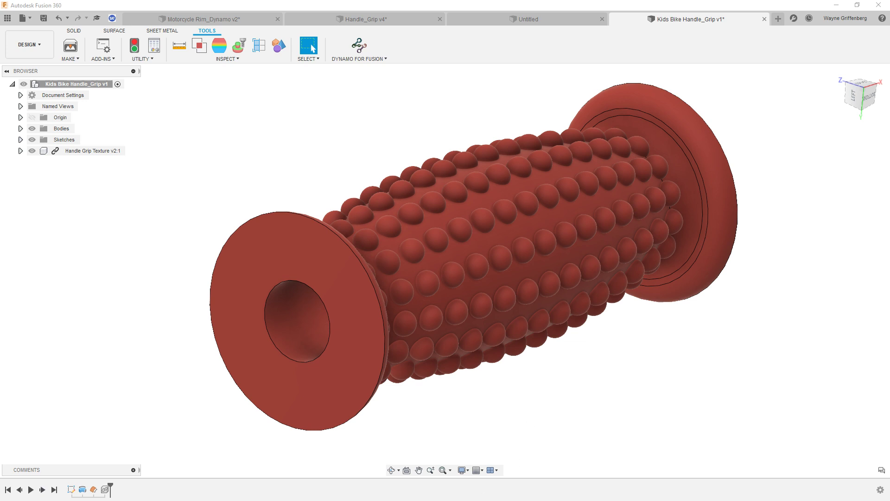
Switch to the web browser with the Autodesk App Store results for dynamo and reposition its window over the design.
key(alt+Tab)
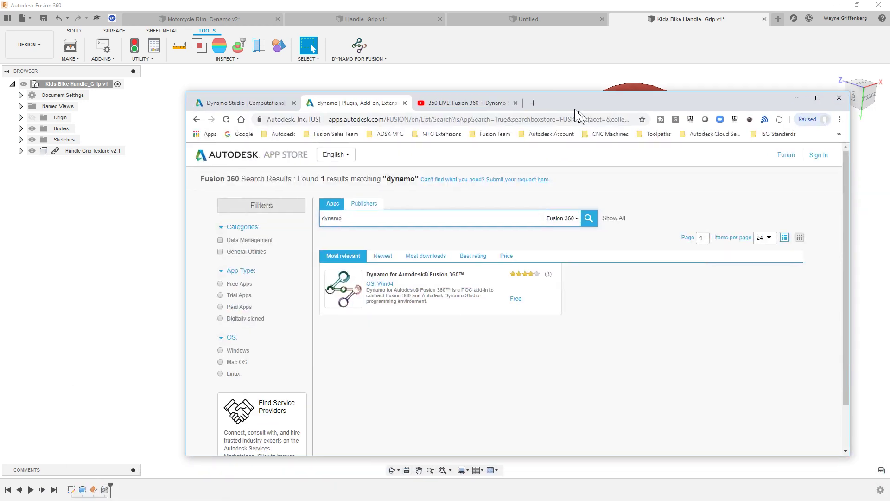
drag(577, 110, 496, 80)
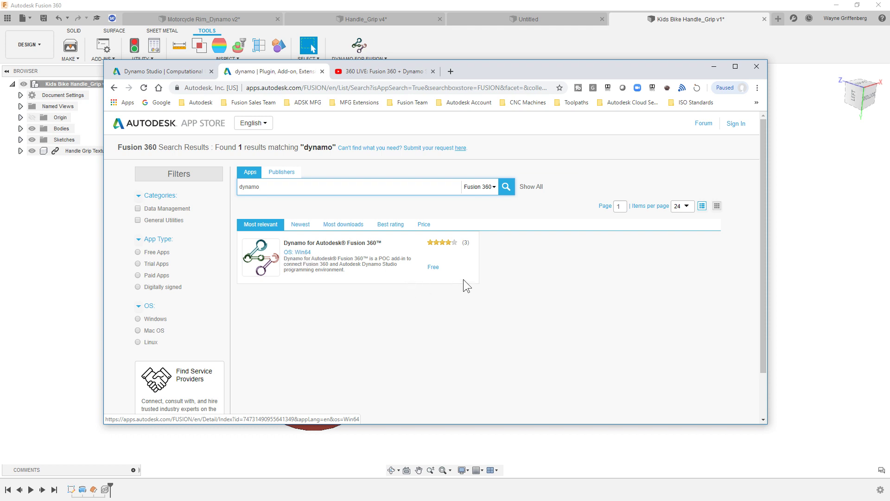
drag(507, 71, 506, 89)
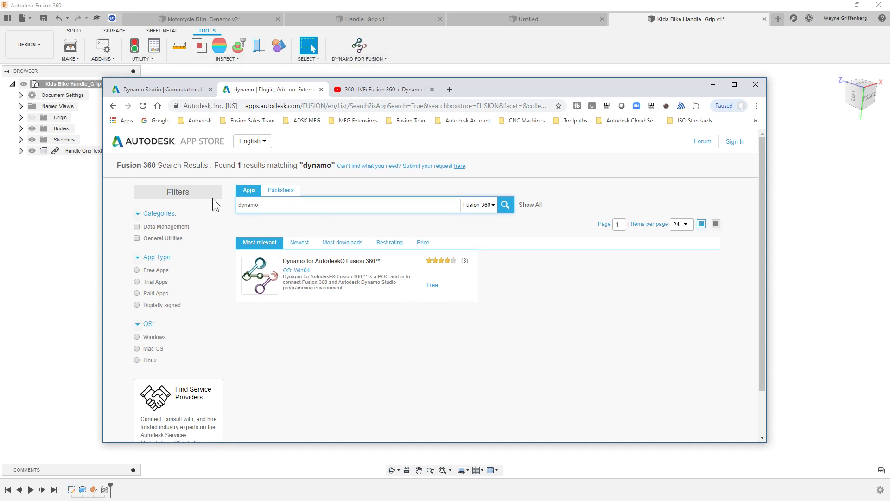
View the Dynamo Studio product page, open its system requirements, and return to the product overview.
click(160, 89)
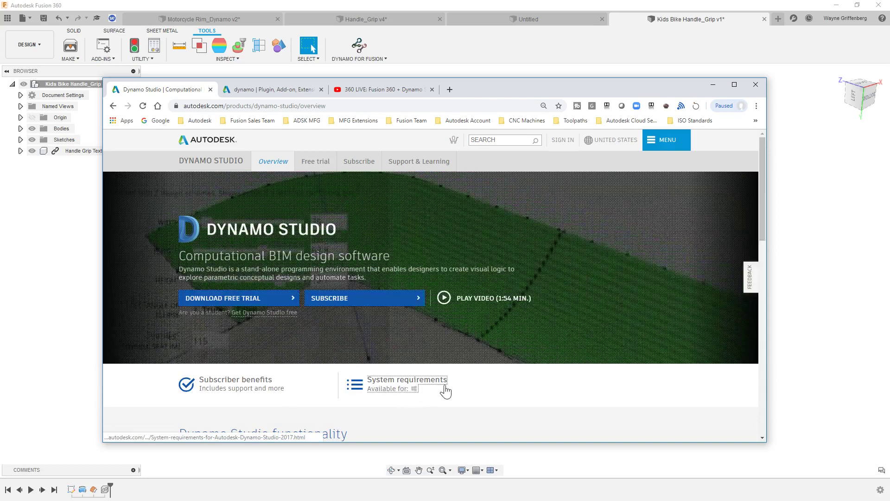
click(463, 383)
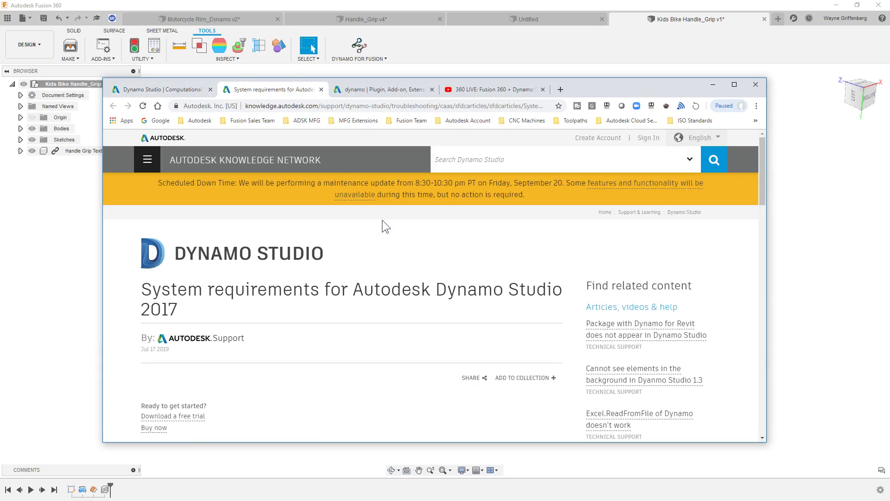
click(123, 90)
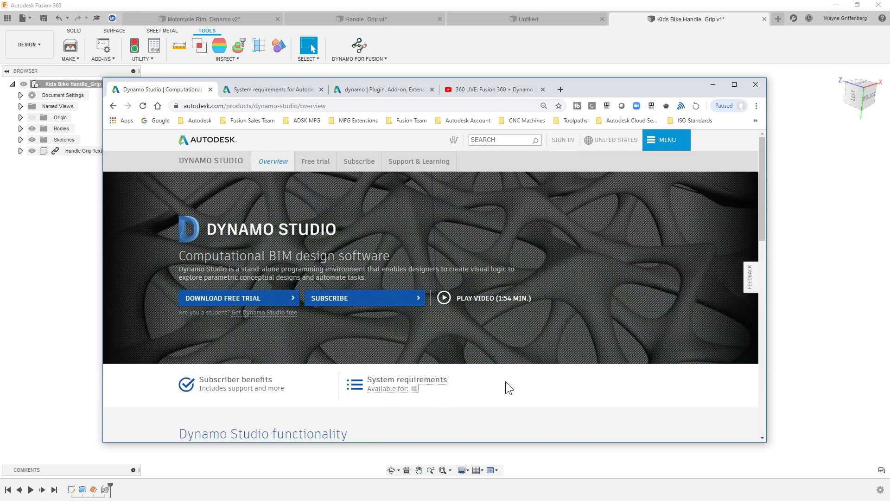
Reposition the browser window and hide it to view the Kids Bike Handle_Grip design.
drag(622, 87, 645, 63)
click(730, 66)
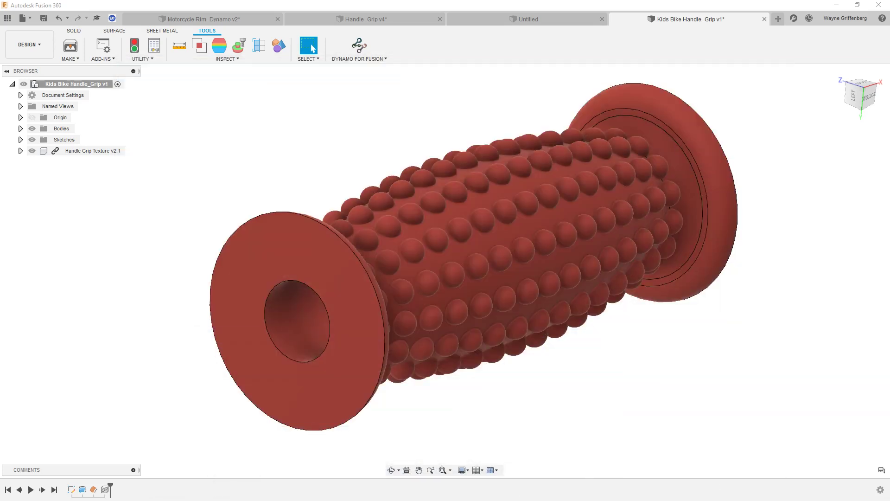
key(alt+Tab)
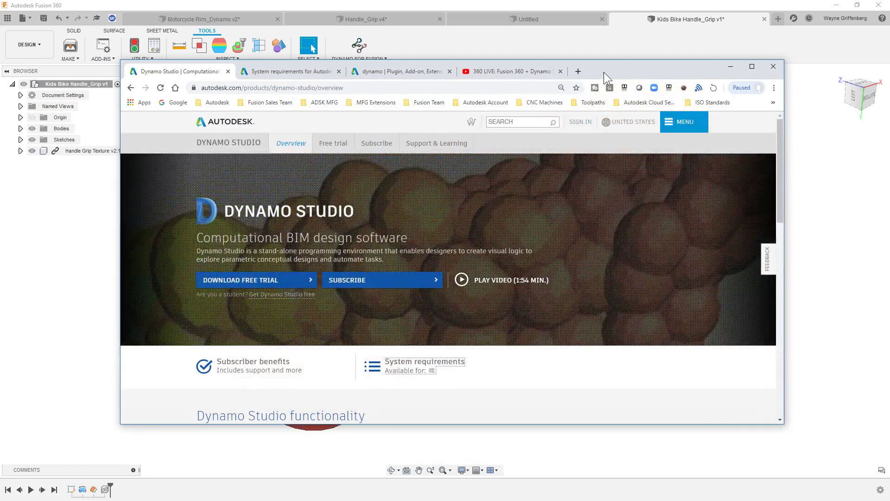
click(731, 66)
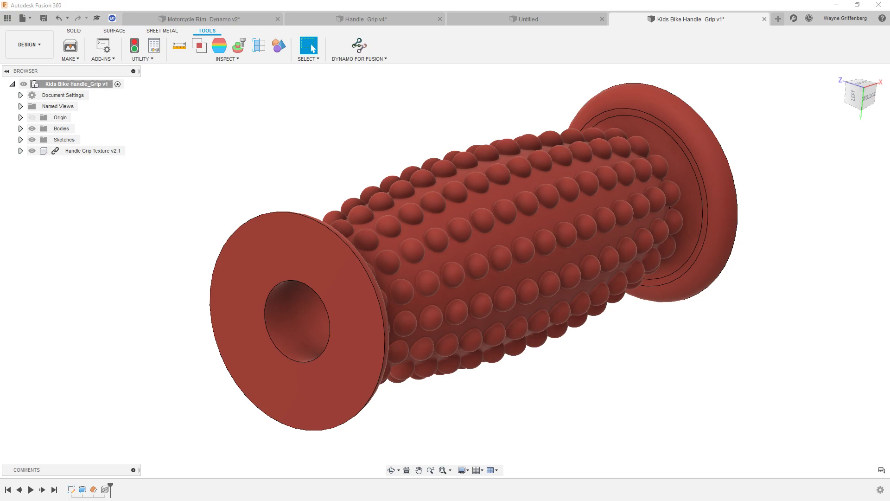
Switch back to the web browser and review the Dynamo Studio overview page, from its functionality section to the subscription pricing.
key(alt+Tab)
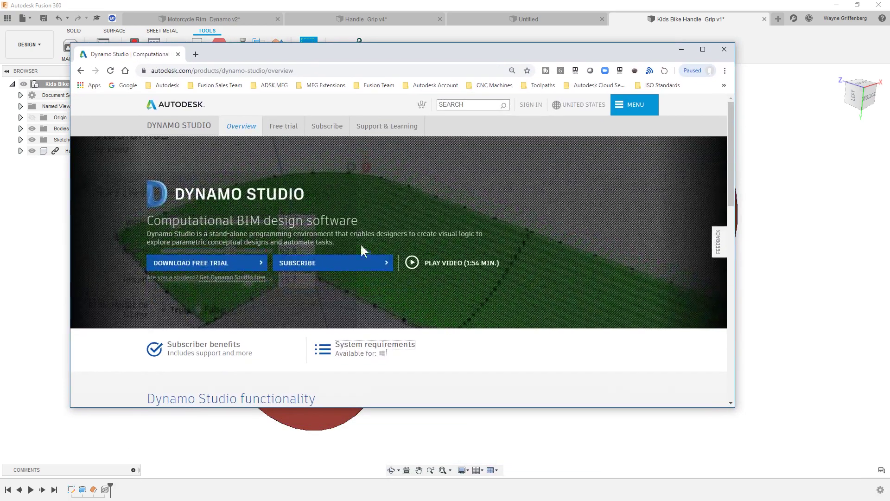
scroll(412, 288, down, 3)
scroll(413, 292, down, 10)
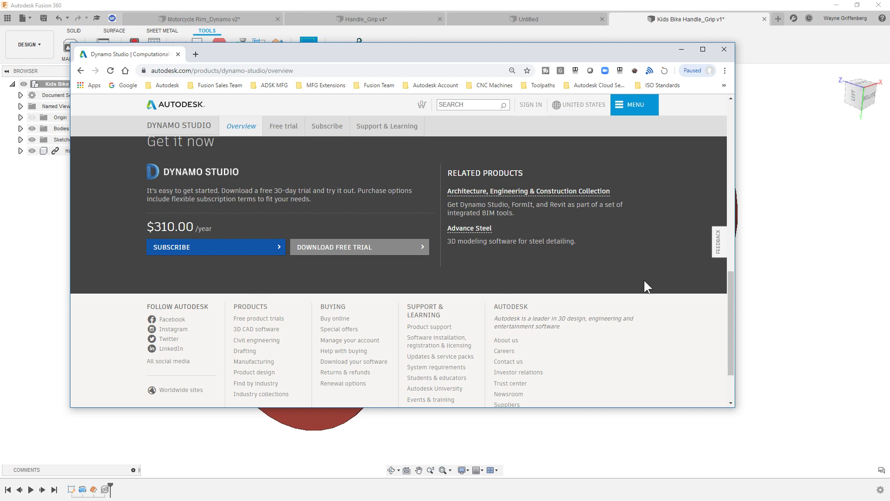
scroll(645, 280, up, 6)
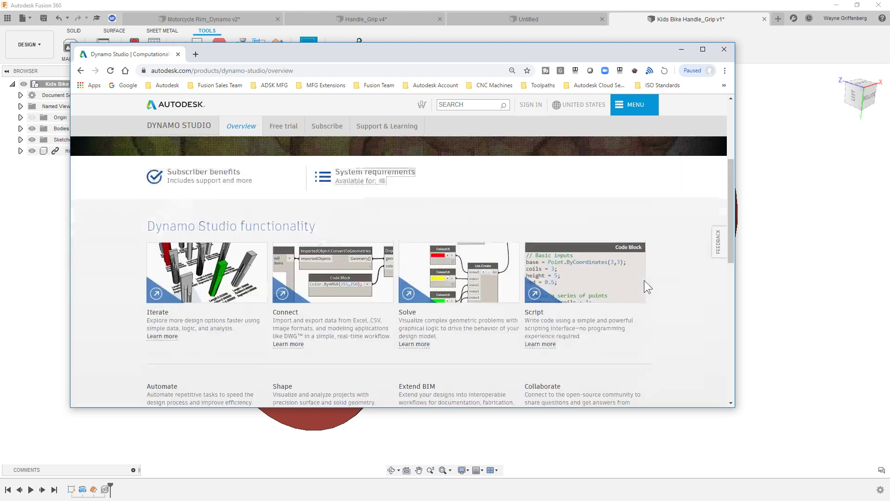
scroll(645, 280, up, 4)
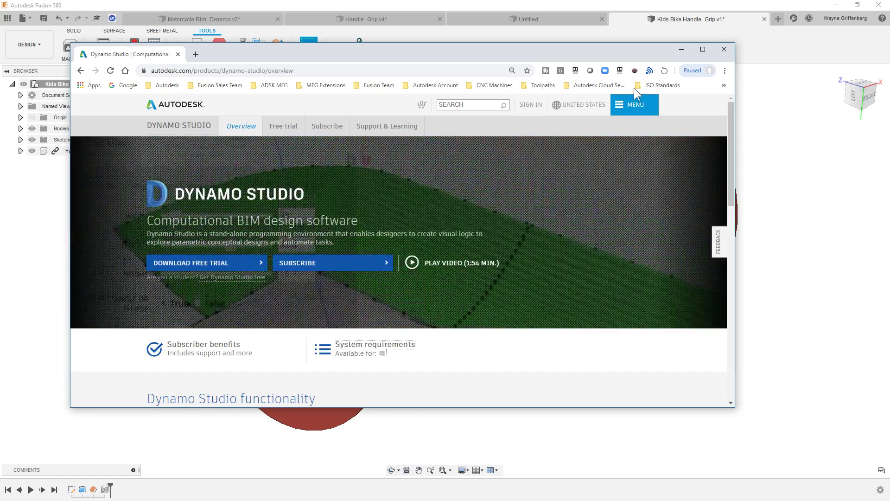
drag(625, 50, 652, 66)
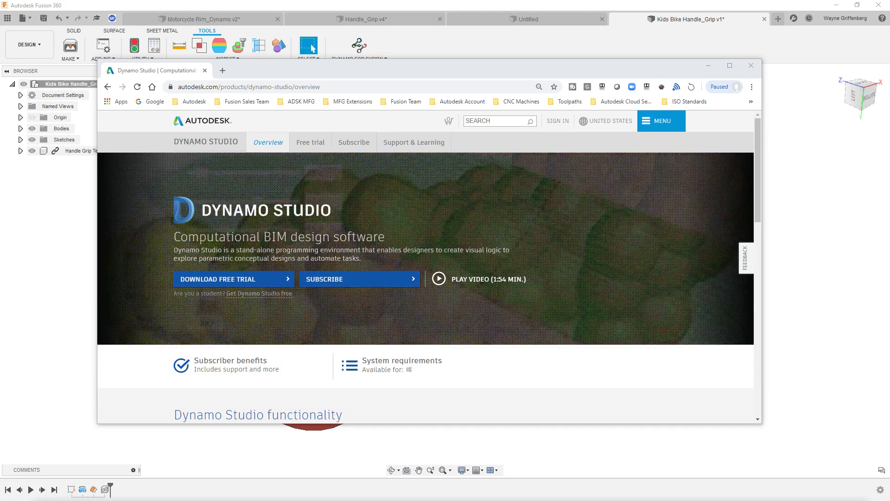
Switch to Dynamo Studio and set the first range in the Code Block to 0..1..#10.
click(708, 65)
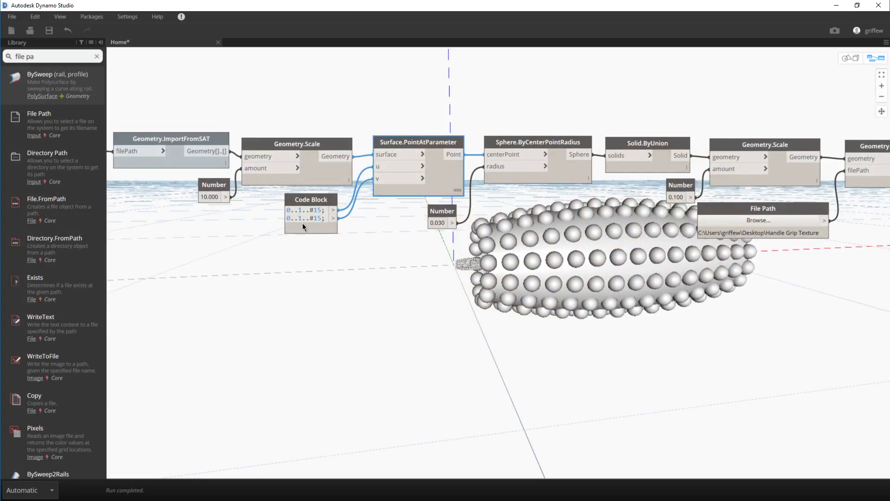
double_click(306, 210)
double_click(317, 210)
text(10)
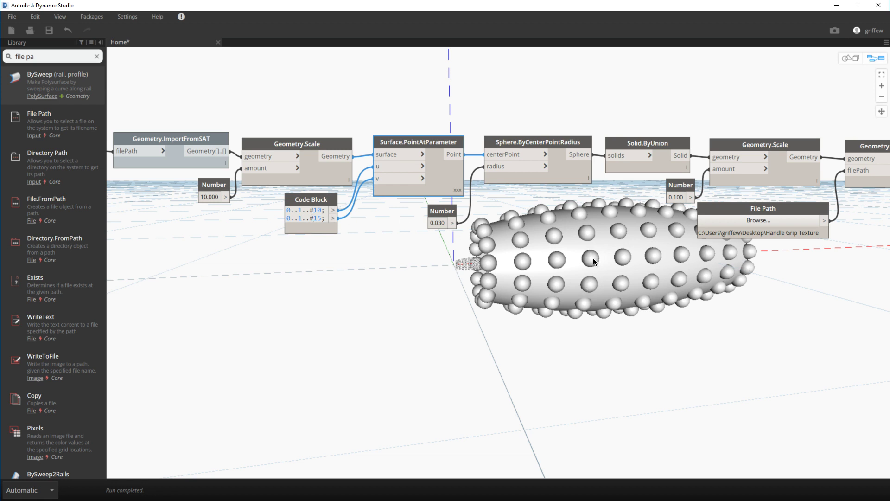
mouse_move(296, 217)
Switch to Fusion 360 and import Handle Grip Texture.sat from the Desktop as a new version of the Handle Grip Texture design.
click(836, 6)
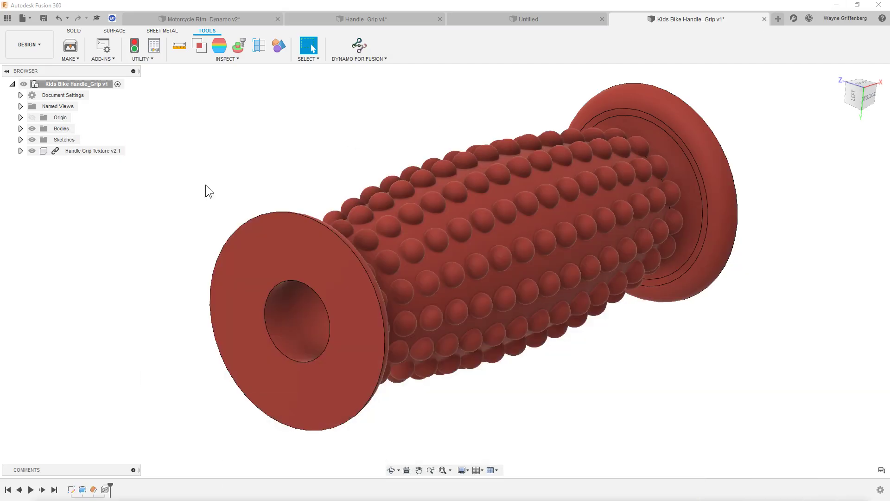
click(8, 19)
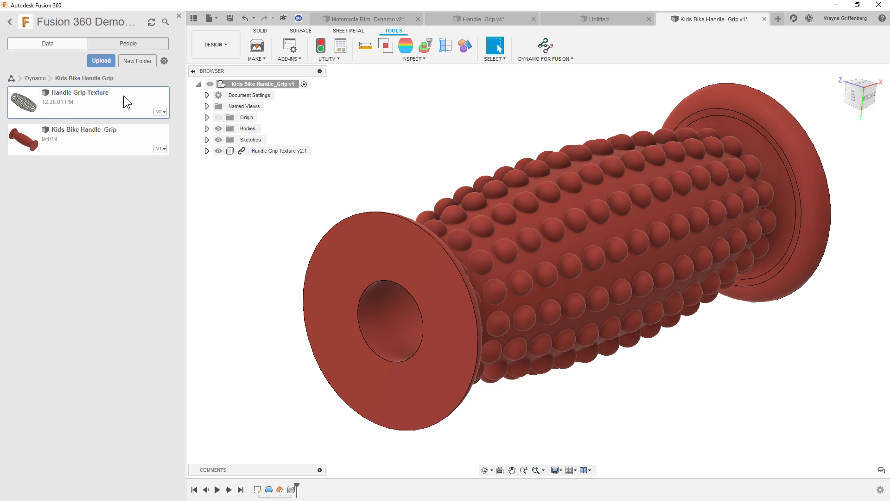
right_click(111, 102)
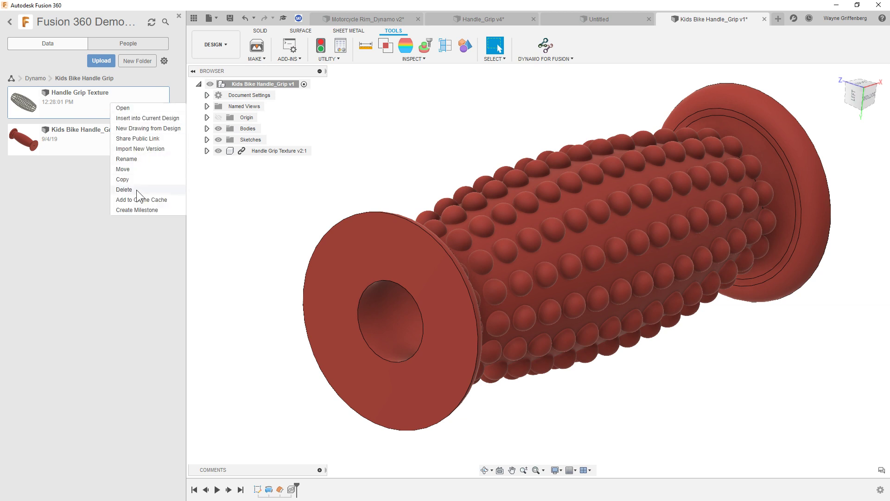
click(135, 148)
click(315, 236)
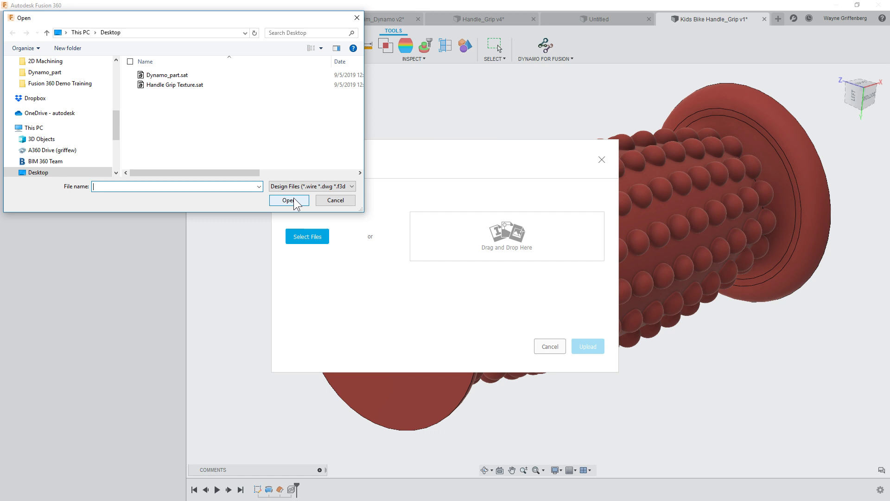
click(167, 85)
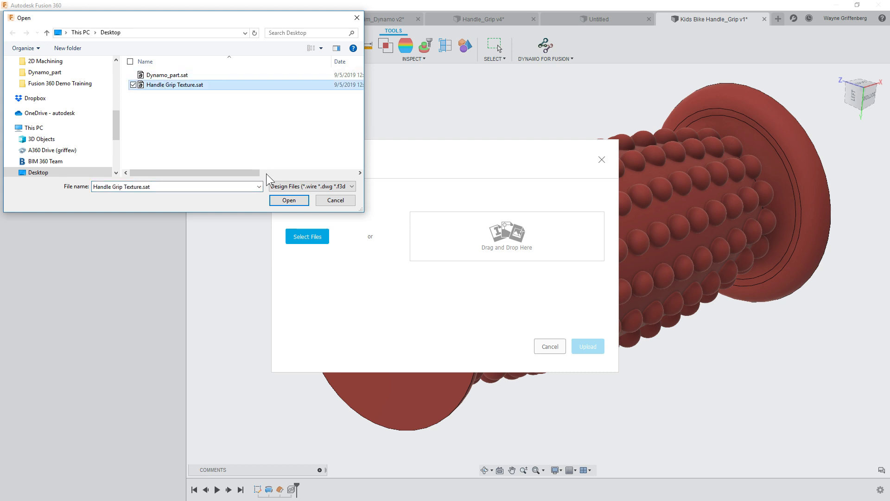
click(289, 200)
click(594, 405)
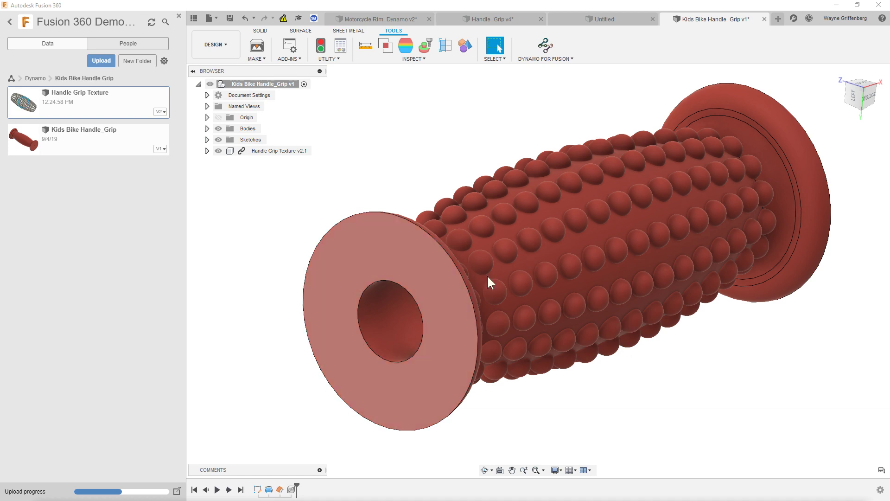
Try to update the linked Handle Grip Texture component and view the design's parameters.
click(284, 18)
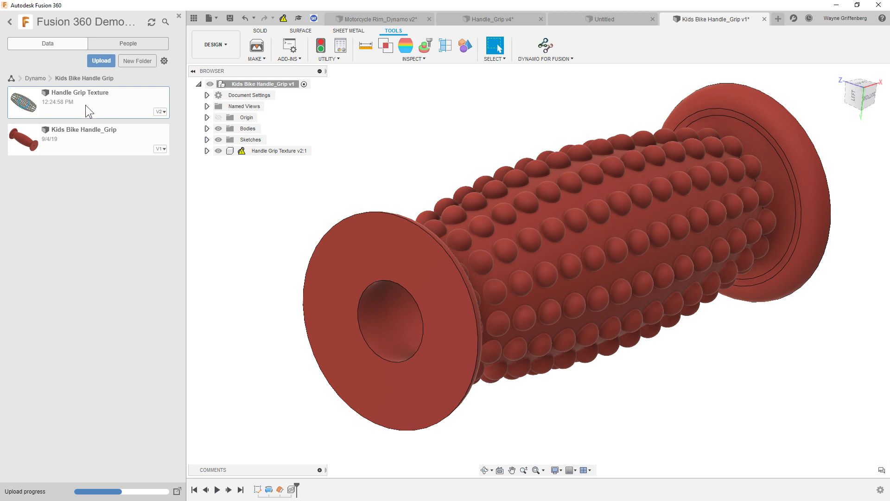
click(264, 30)
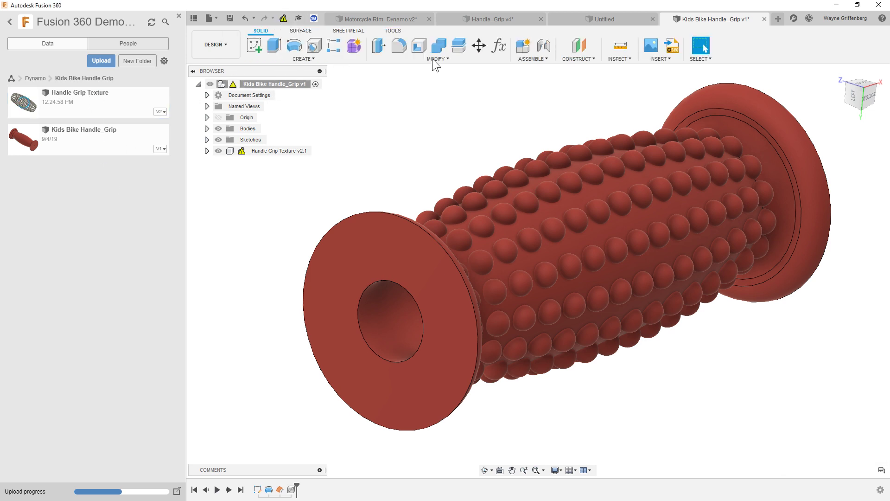
click(499, 46)
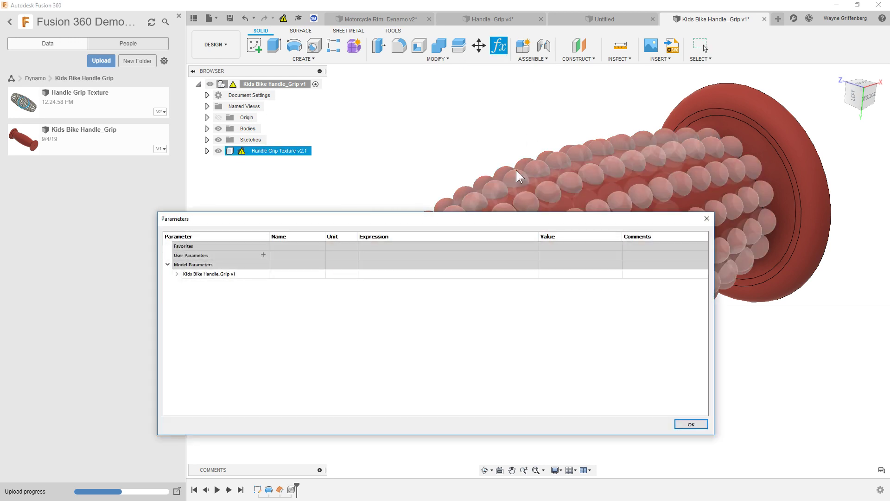
drag(513, 222, 475, 167)
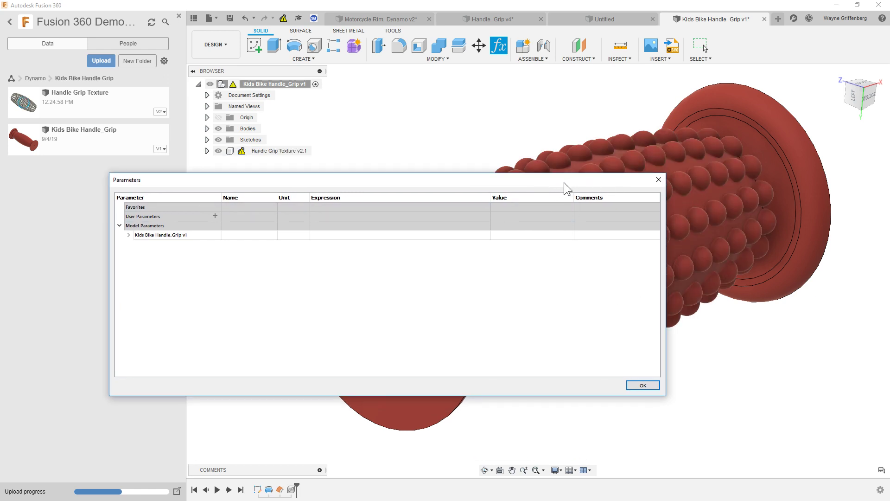
click(644, 385)
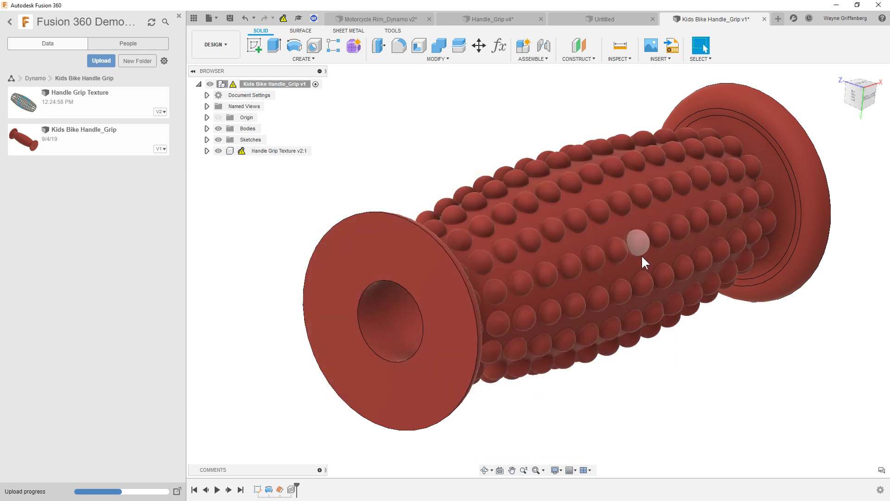
Inspect the bump texture on the handle grip from a different angle.
shift+middle_drag(641, 254, 669, 291)
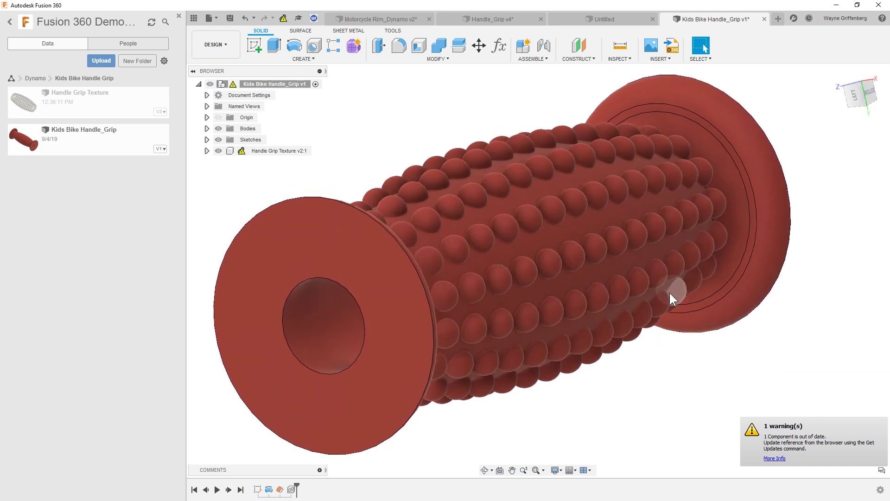
shift+middle_drag(685, 254, 682, 261)
shift+middle_drag(749, 293, 764, 307)
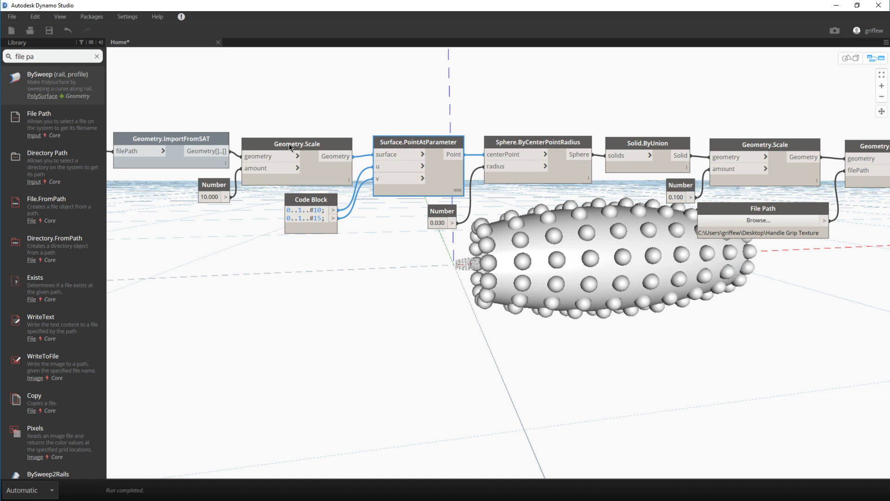
Switch to Dynamo Studio and examine the File Path, Geometry.ImportFromSAT and Geometry.Scale nodes at the start of the graph.
drag(199, 144, 198, 150)
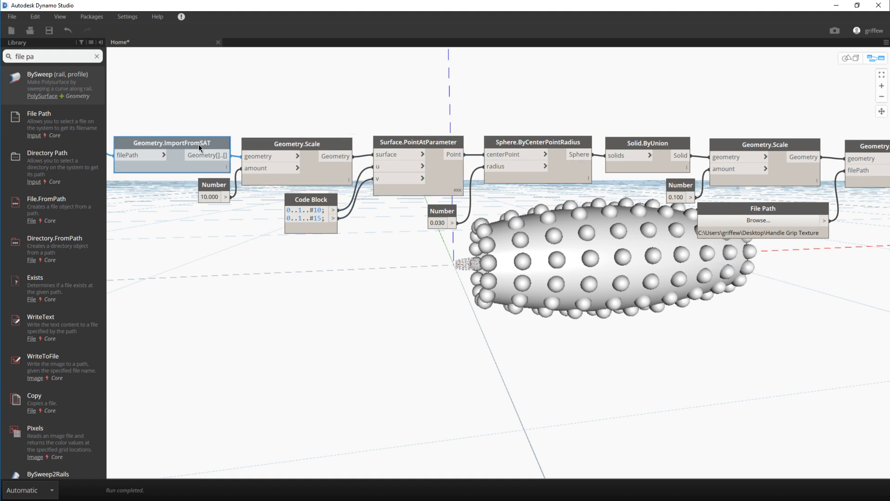
scroll(622, 168, down, 2)
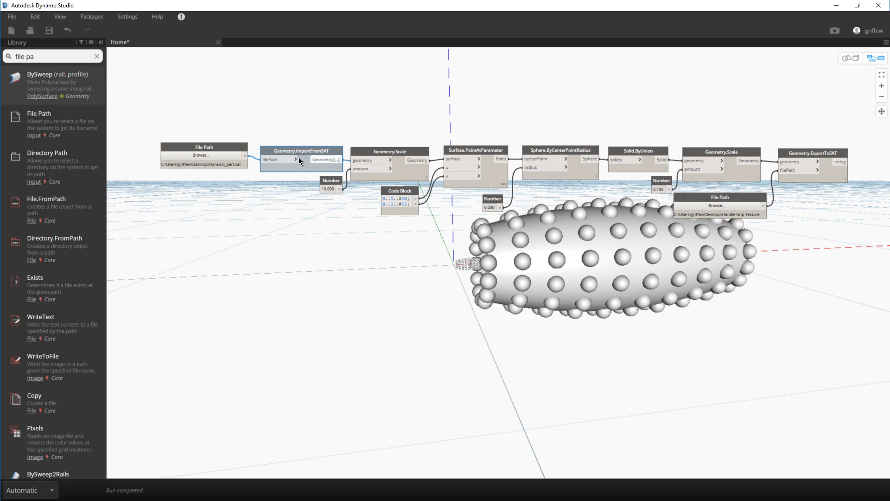
scroll(264, 157, up, 1)
click(216, 152)
drag(216, 151, 218, 151)
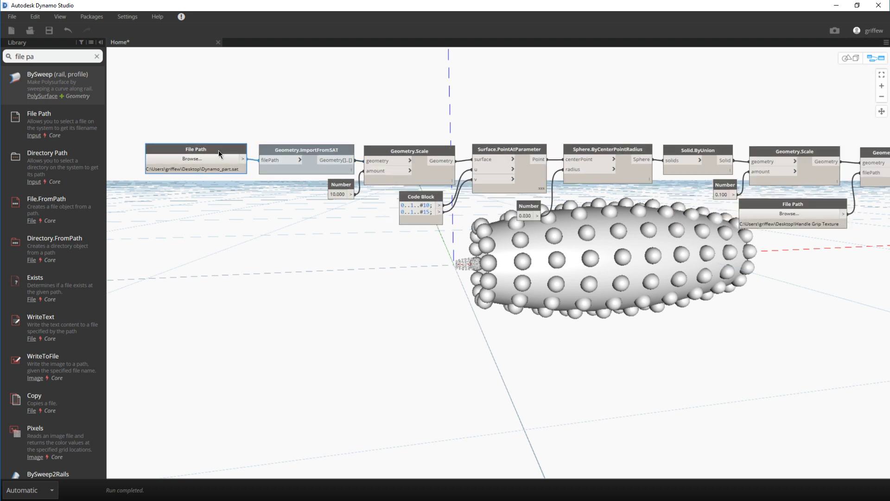
drag(218, 150, 217, 151)
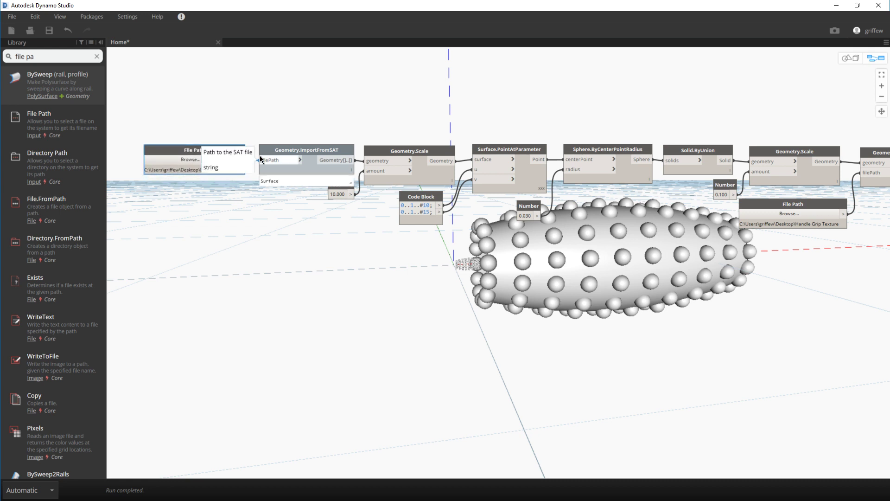
mouse_move(298, 153)
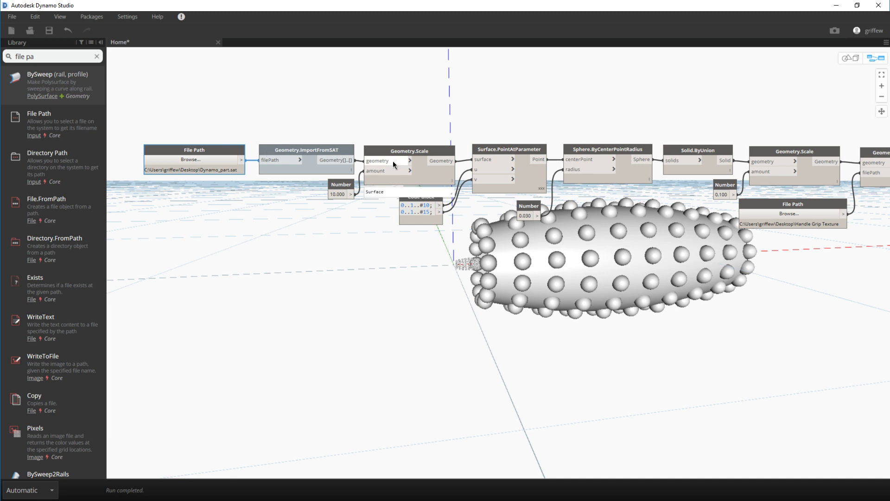
drag(305, 148, 301, 150)
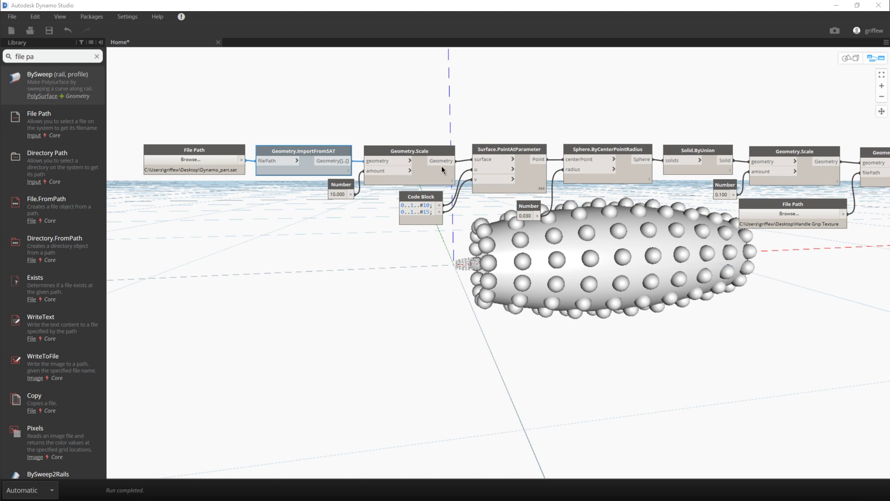
mouse_move(442, 169)
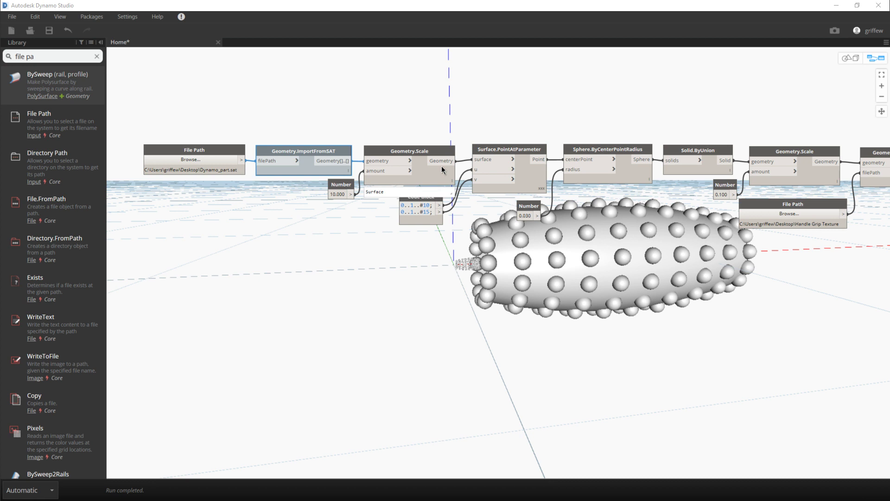